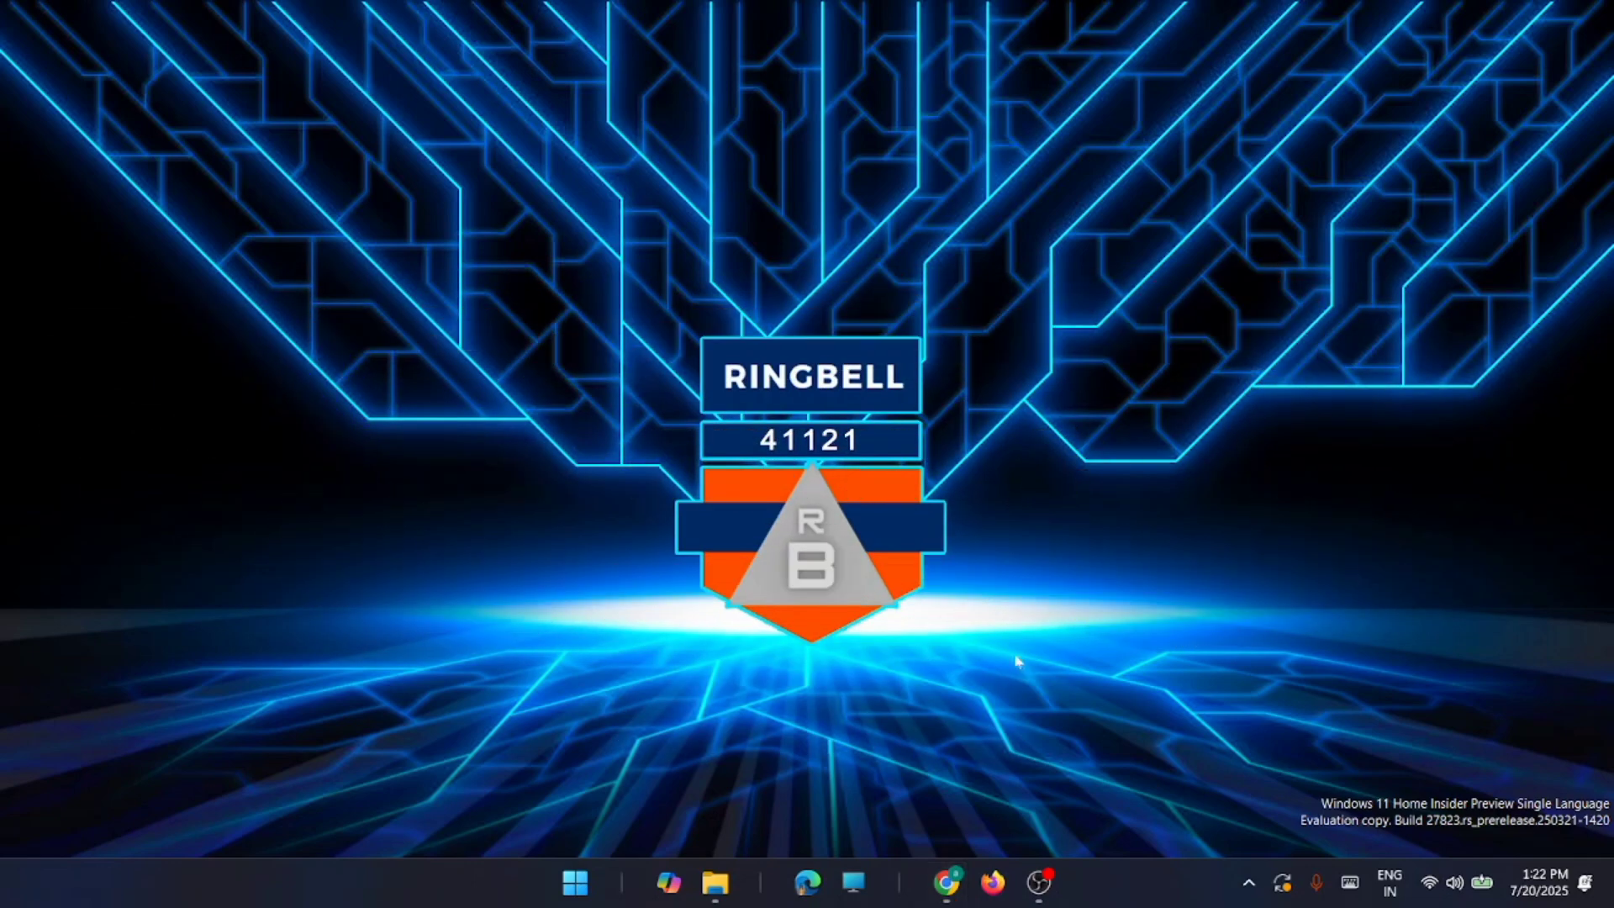
- Open the PC's system properties from This PC in File Explorer and minimize the Explorer window
click(719, 883)
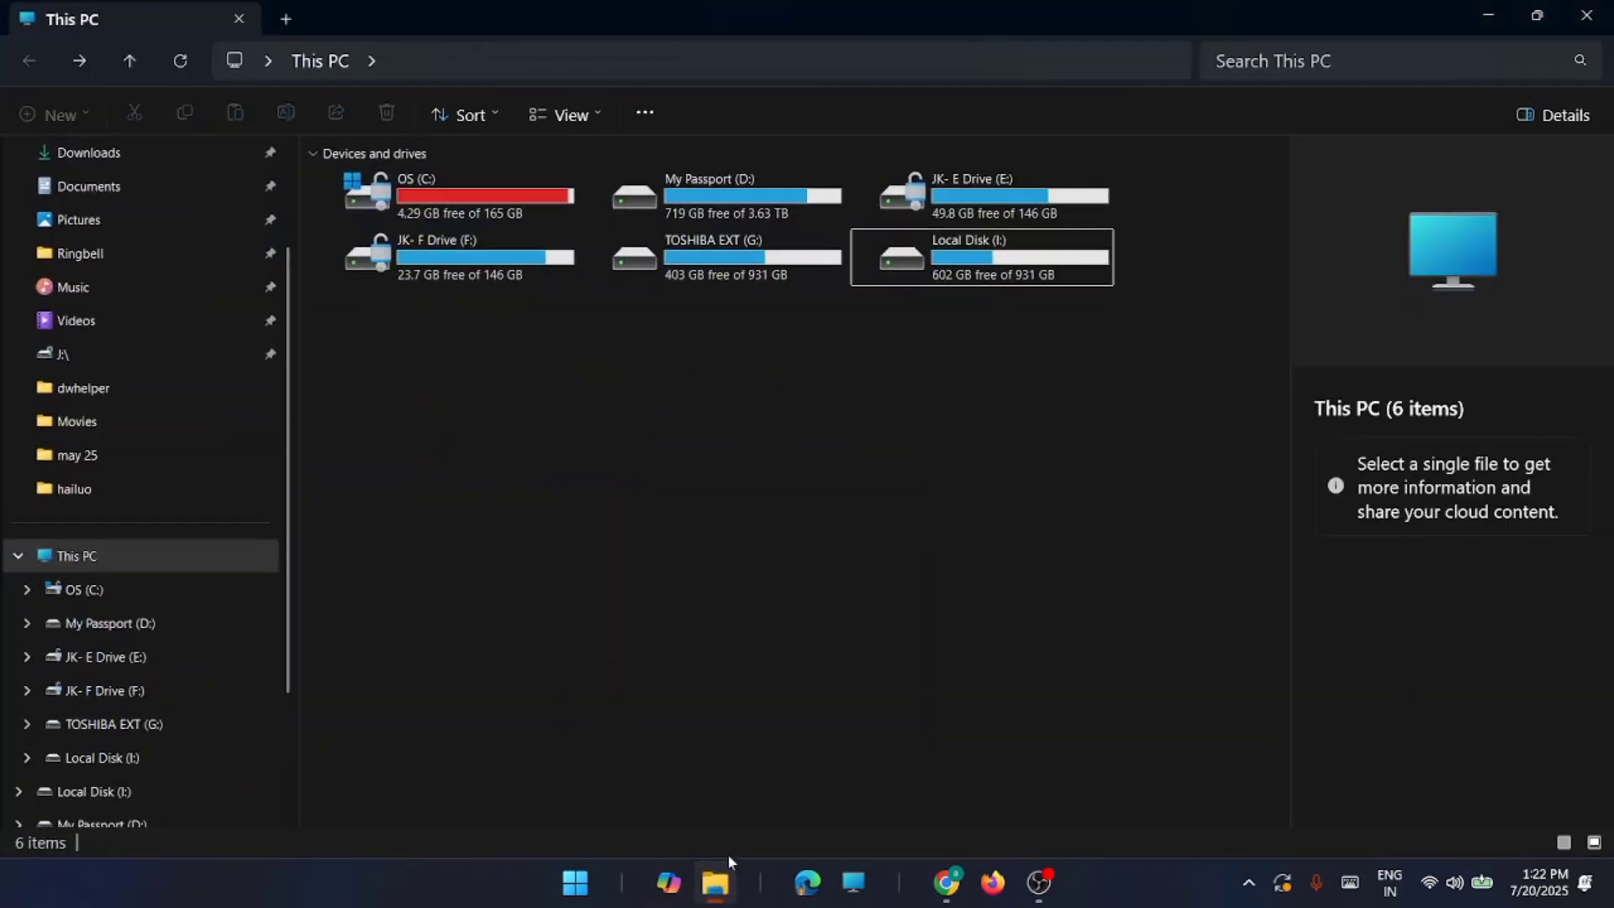
right_click(534, 412)
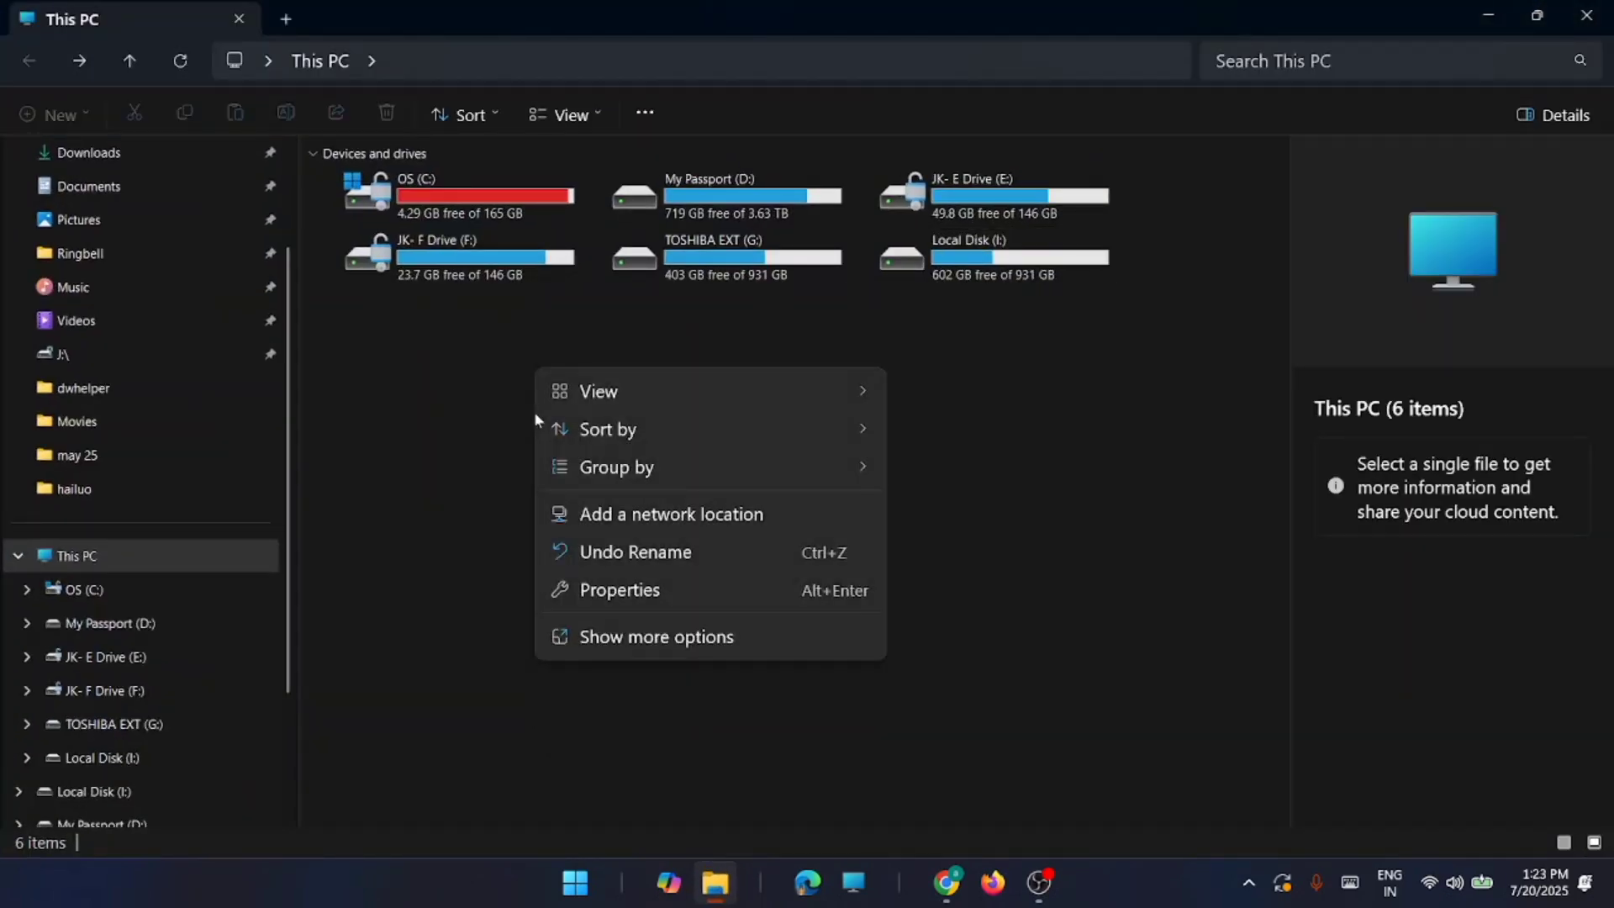
click(659, 589)
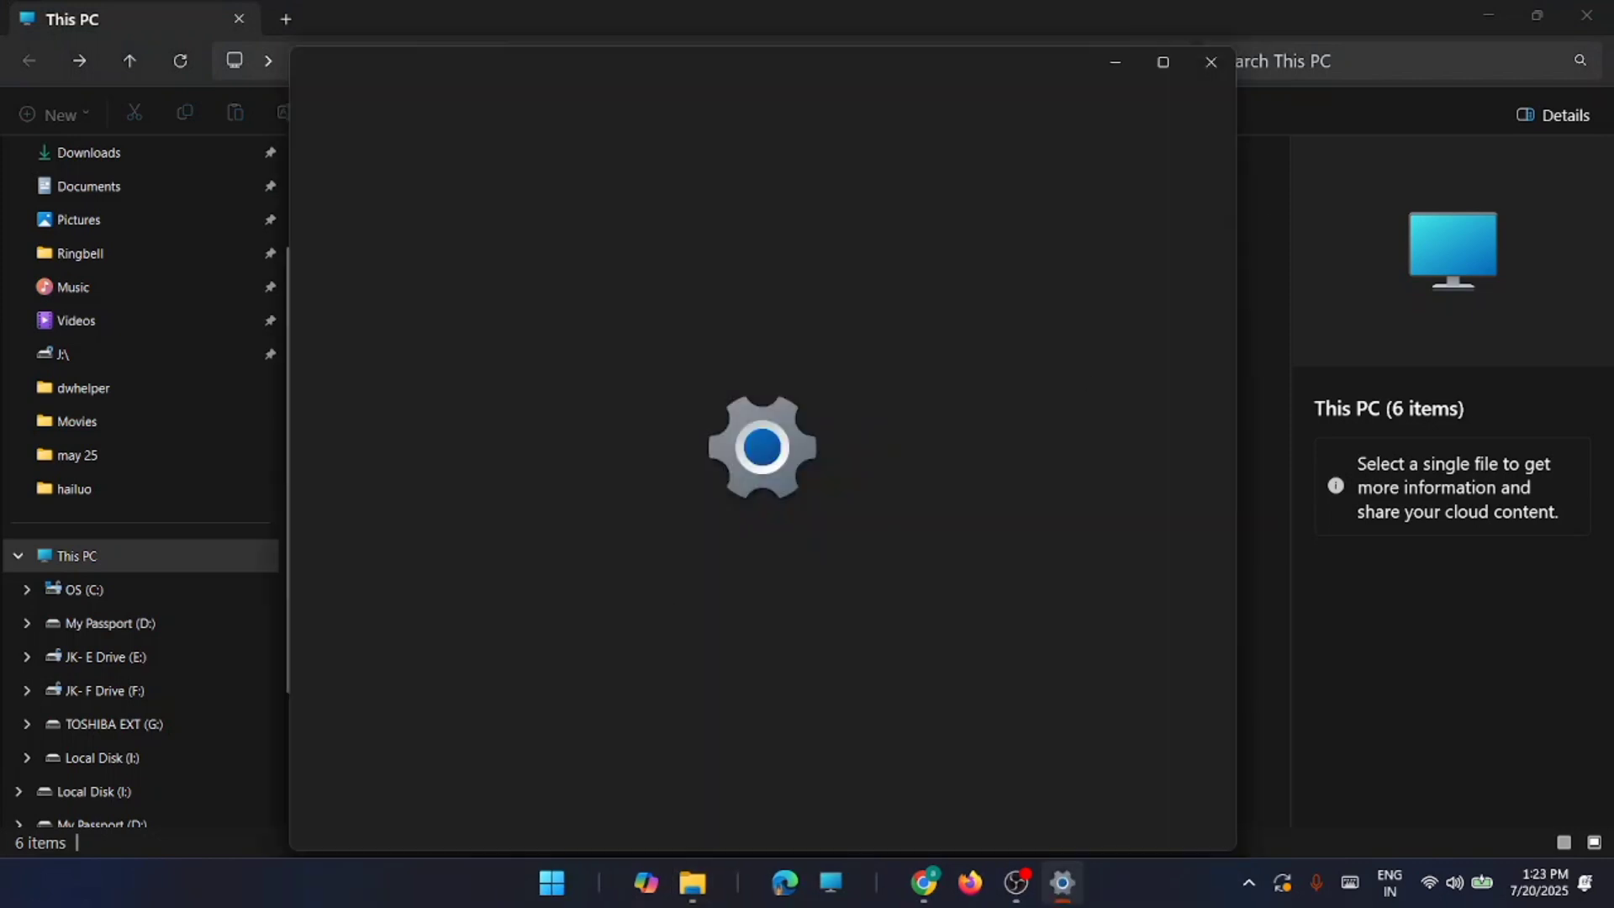
click(1490, 14)
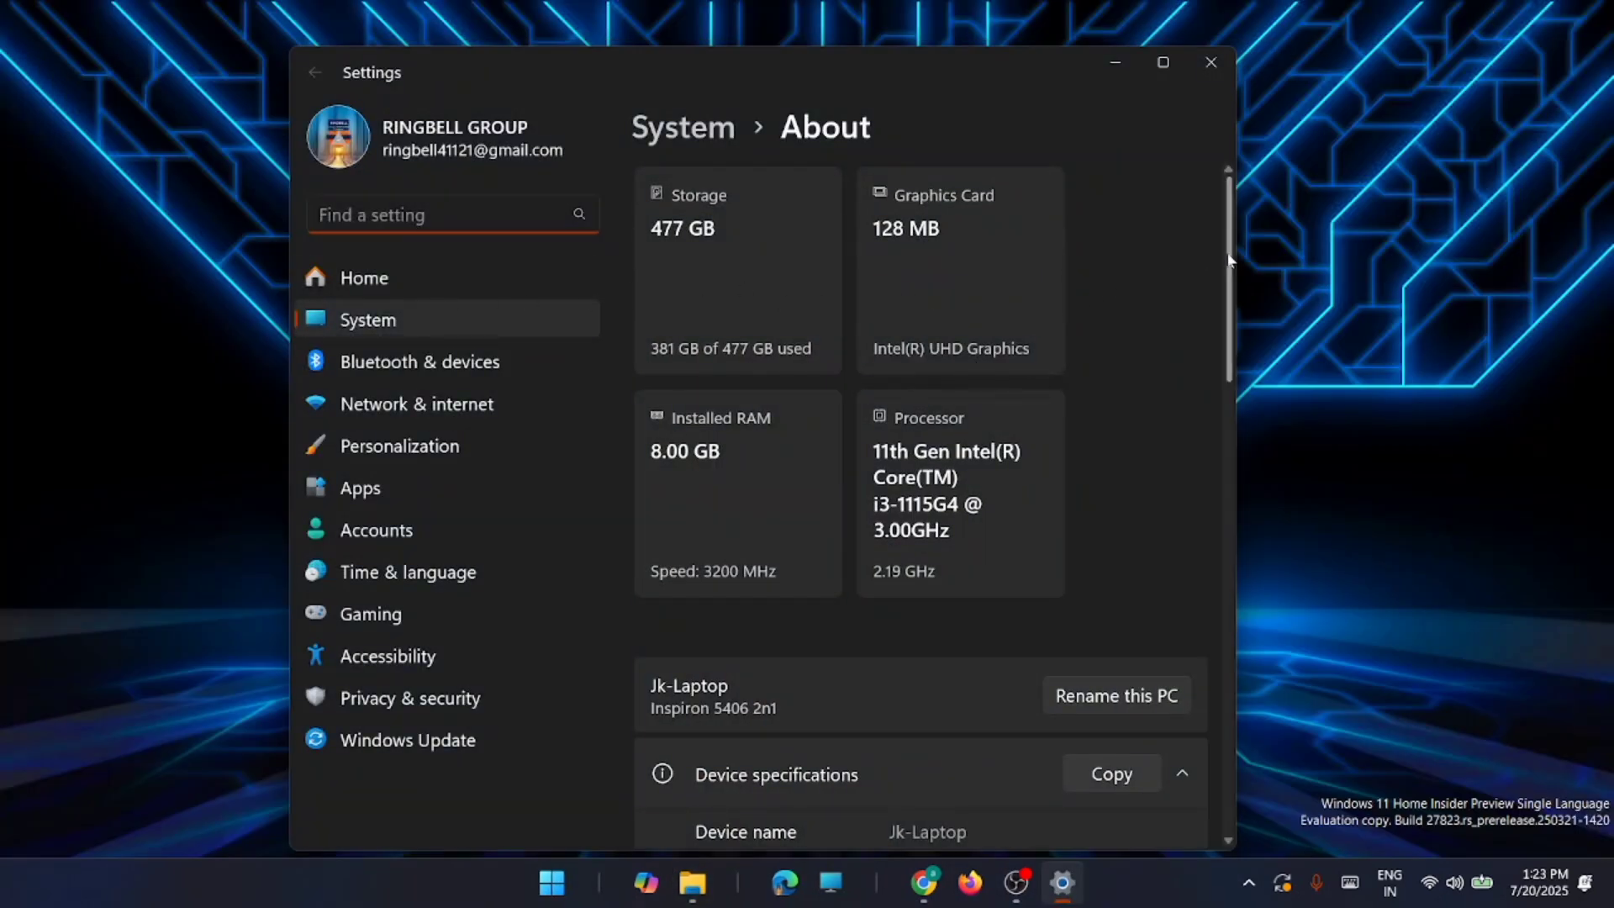
- Open the Virtual Memory settings through the performance options in the advanced system settings
drag(1228, 259, 1223, 451)
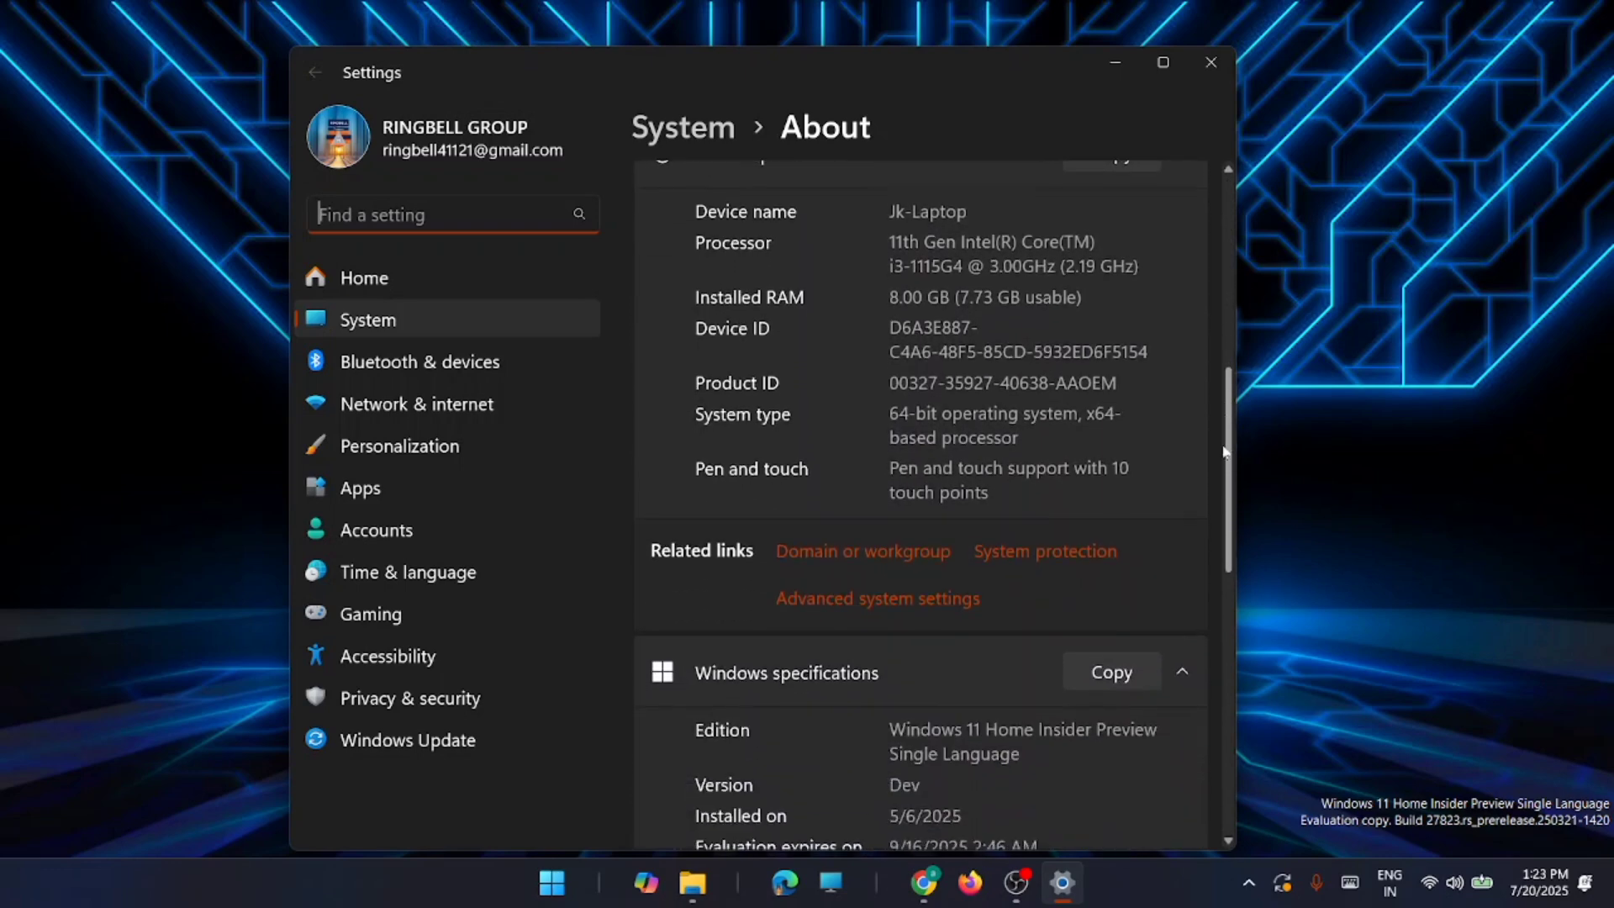
click(881, 599)
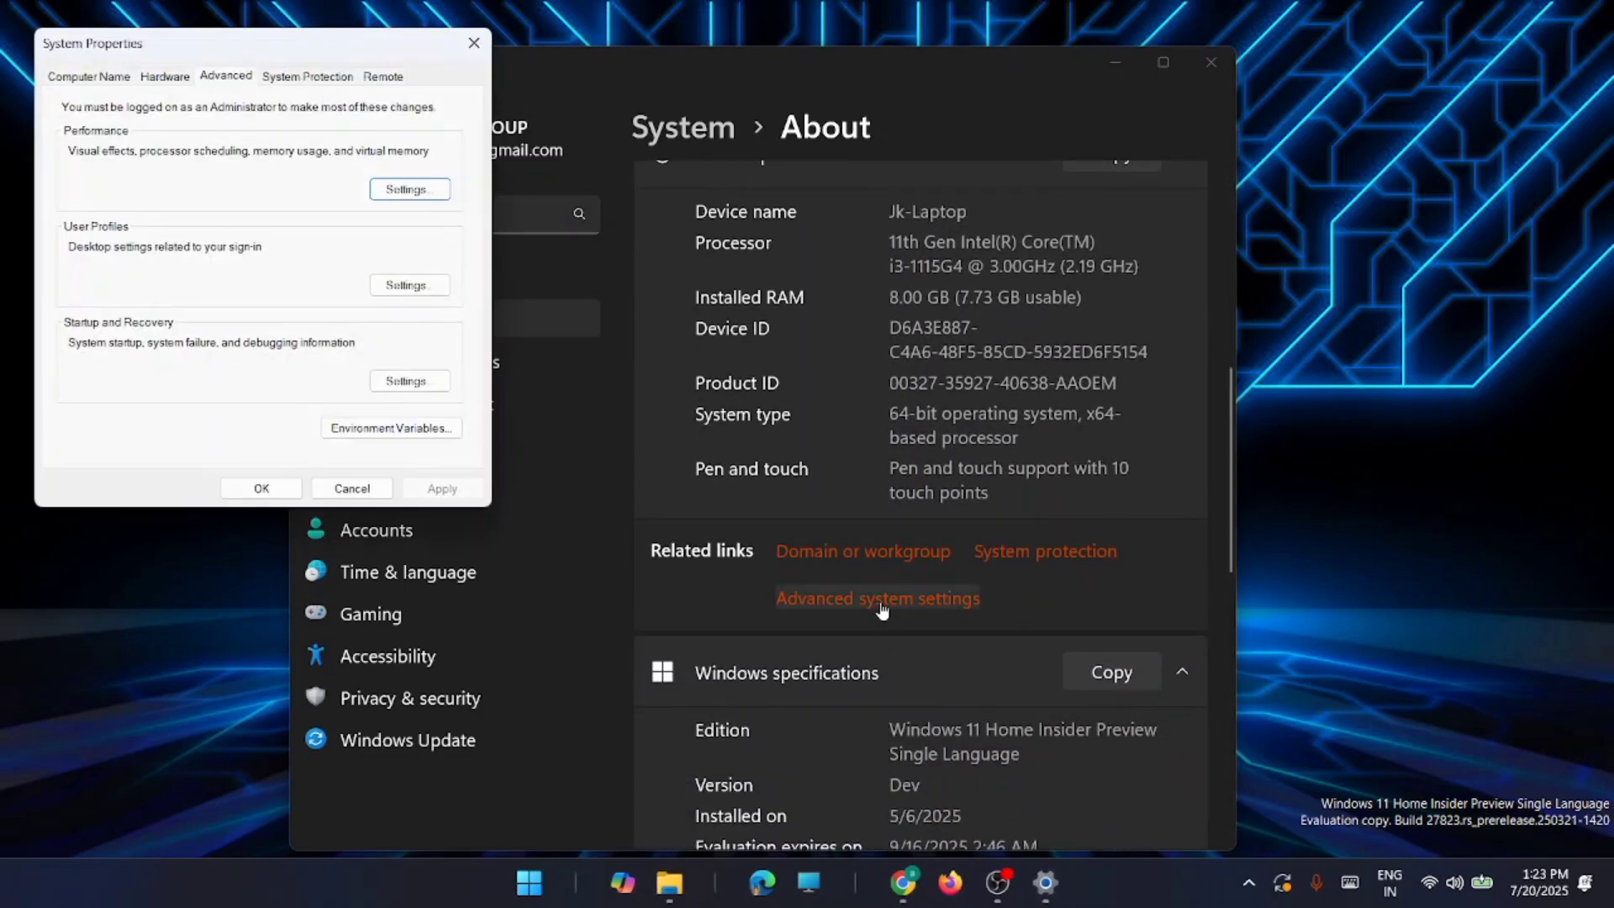
drag(311, 63, 693, 100)
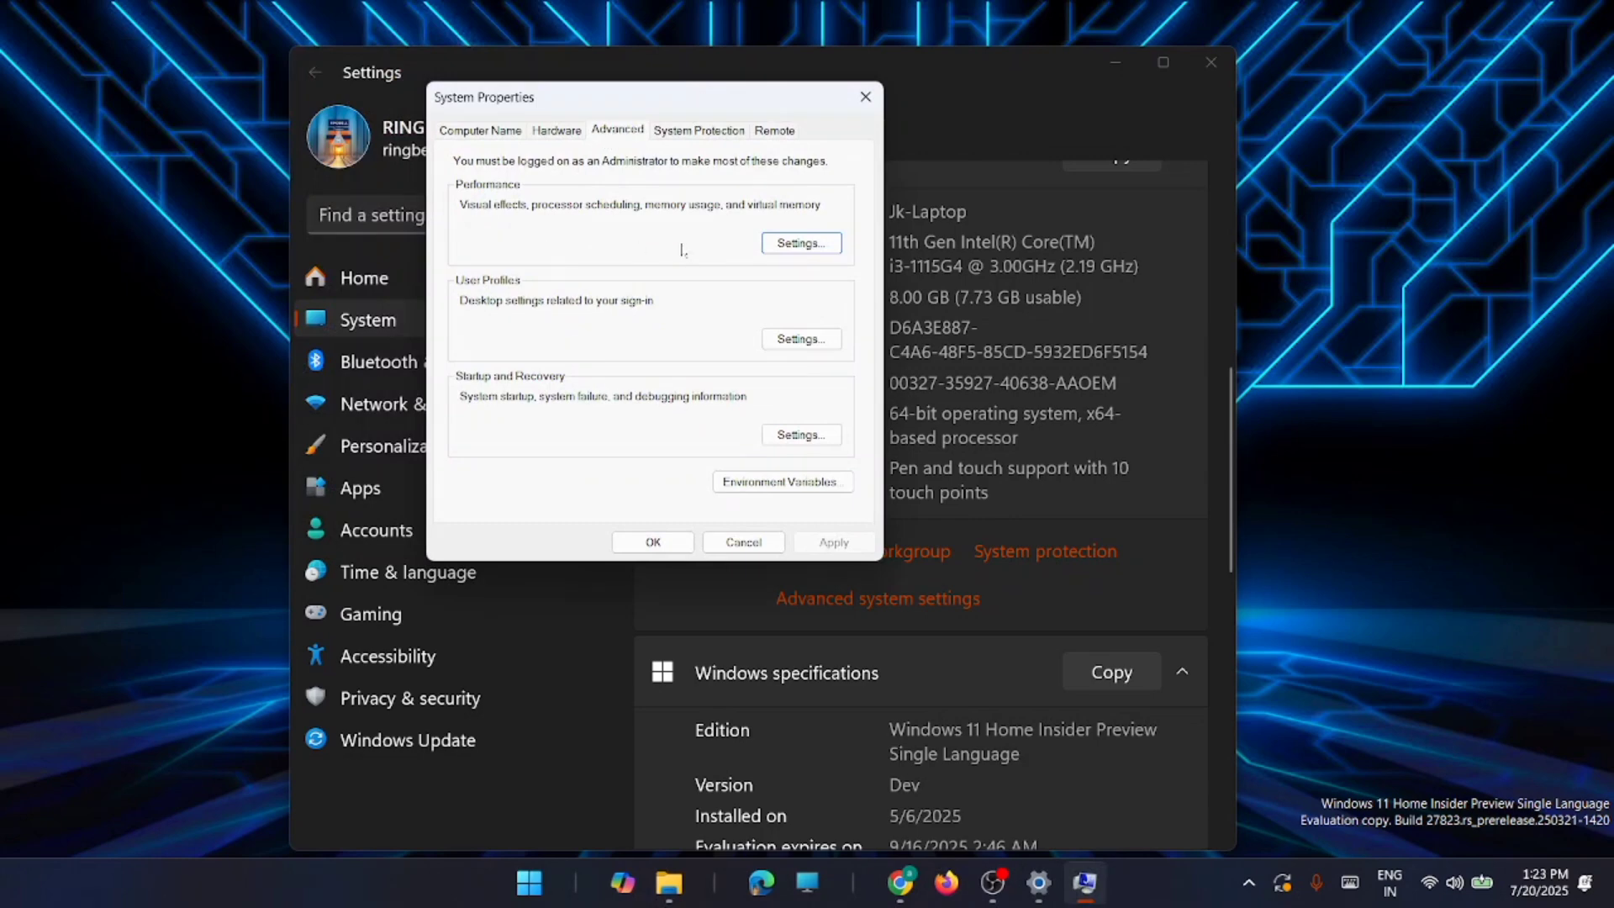
click(797, 248)
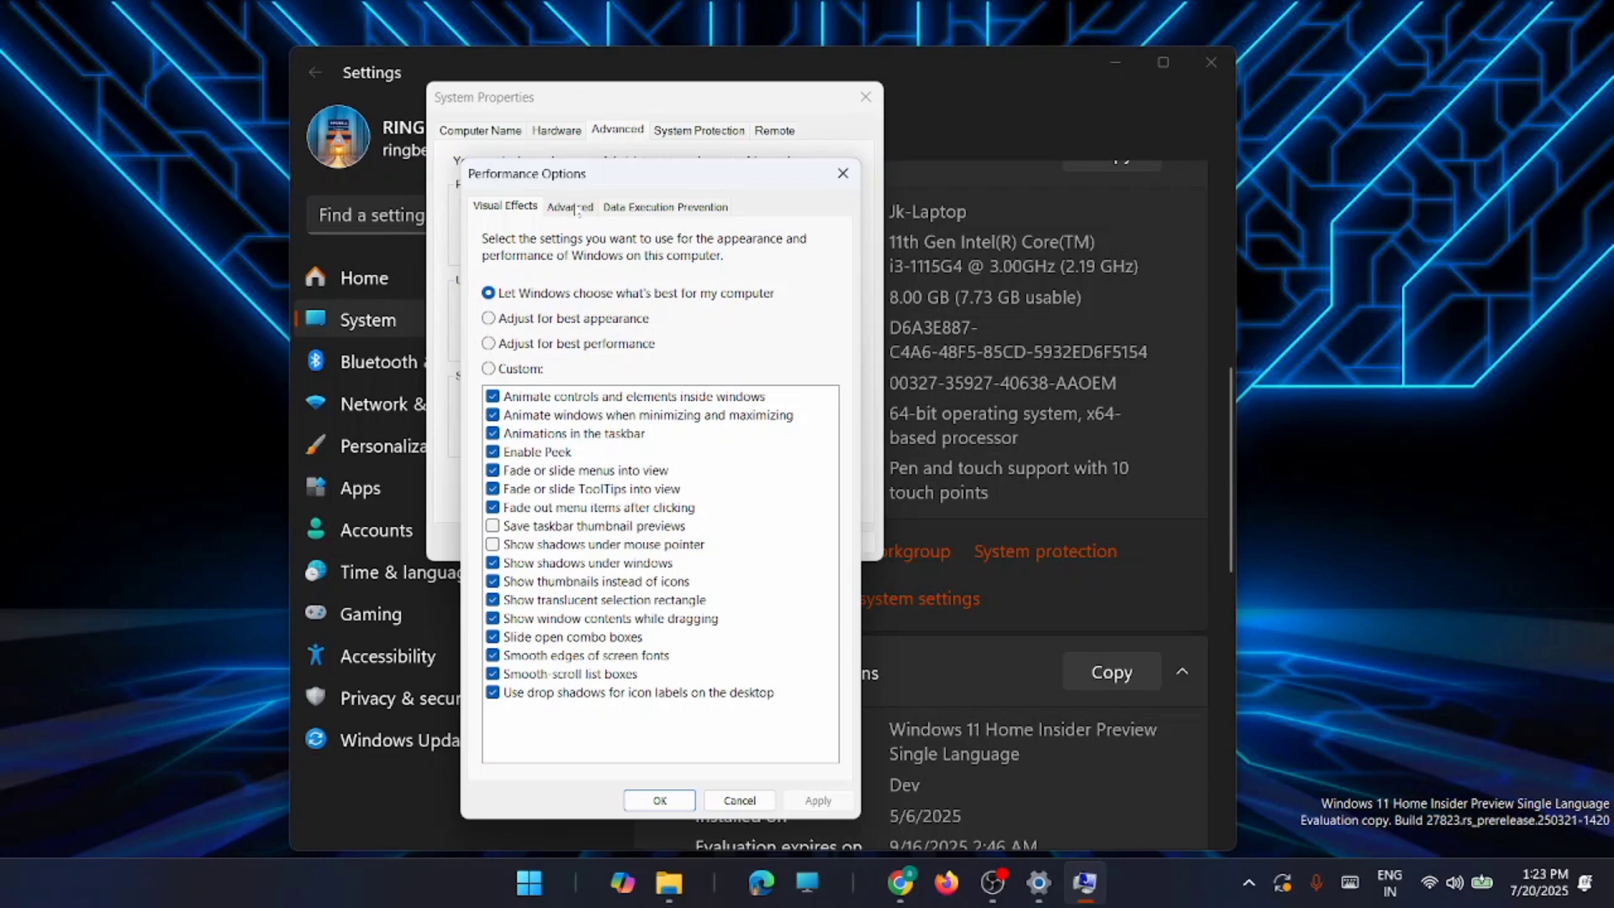
click(571, 207)
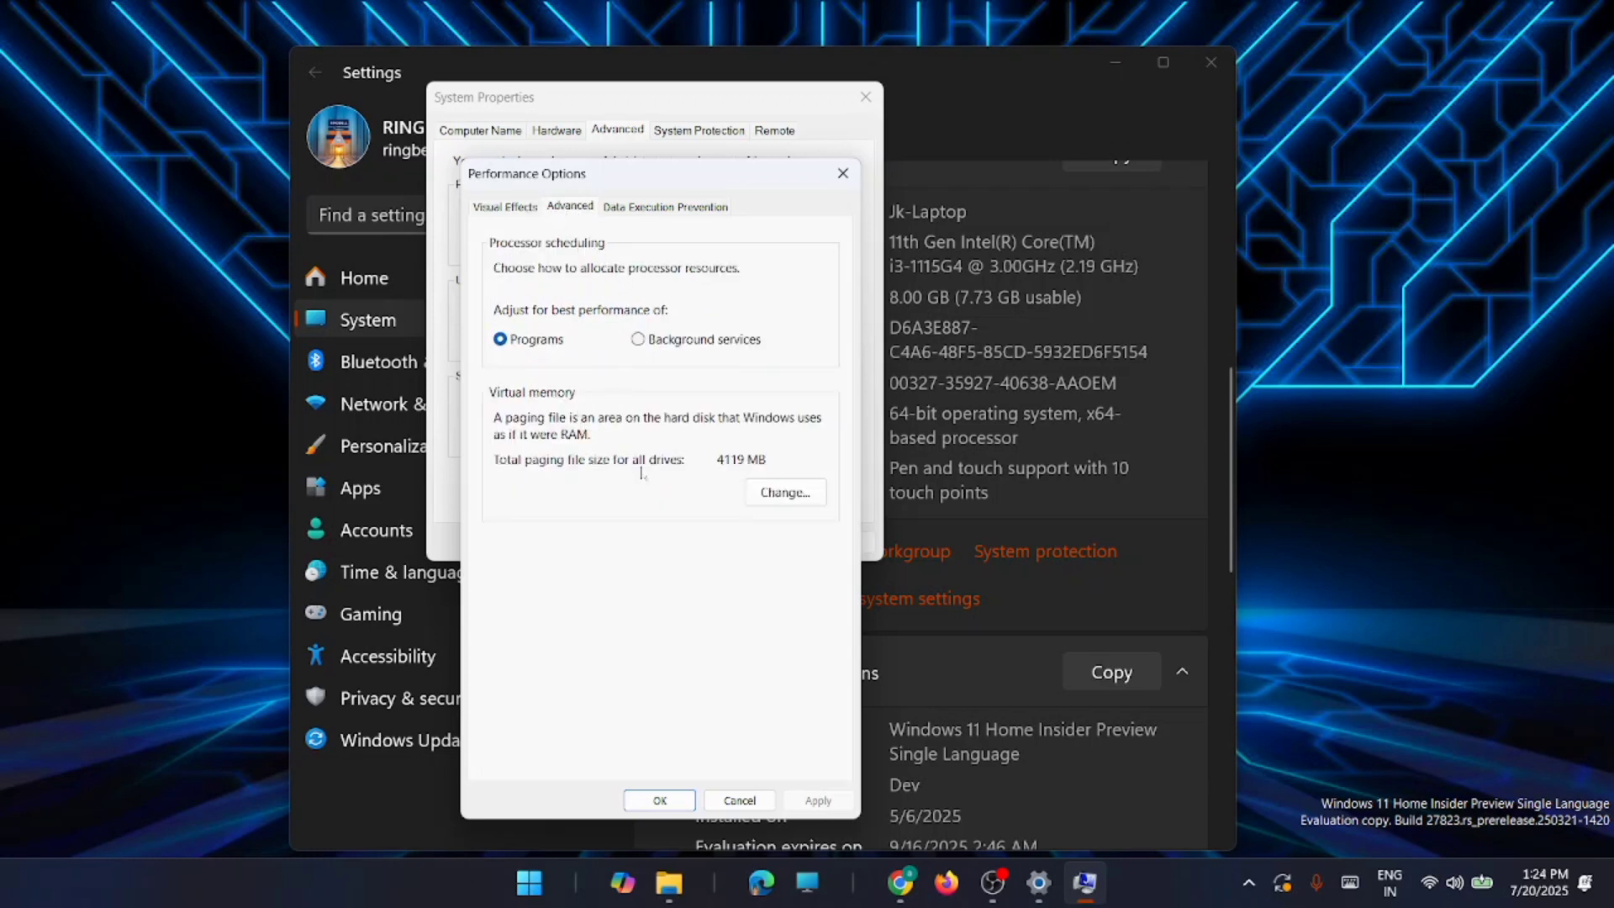
click(782, 495)
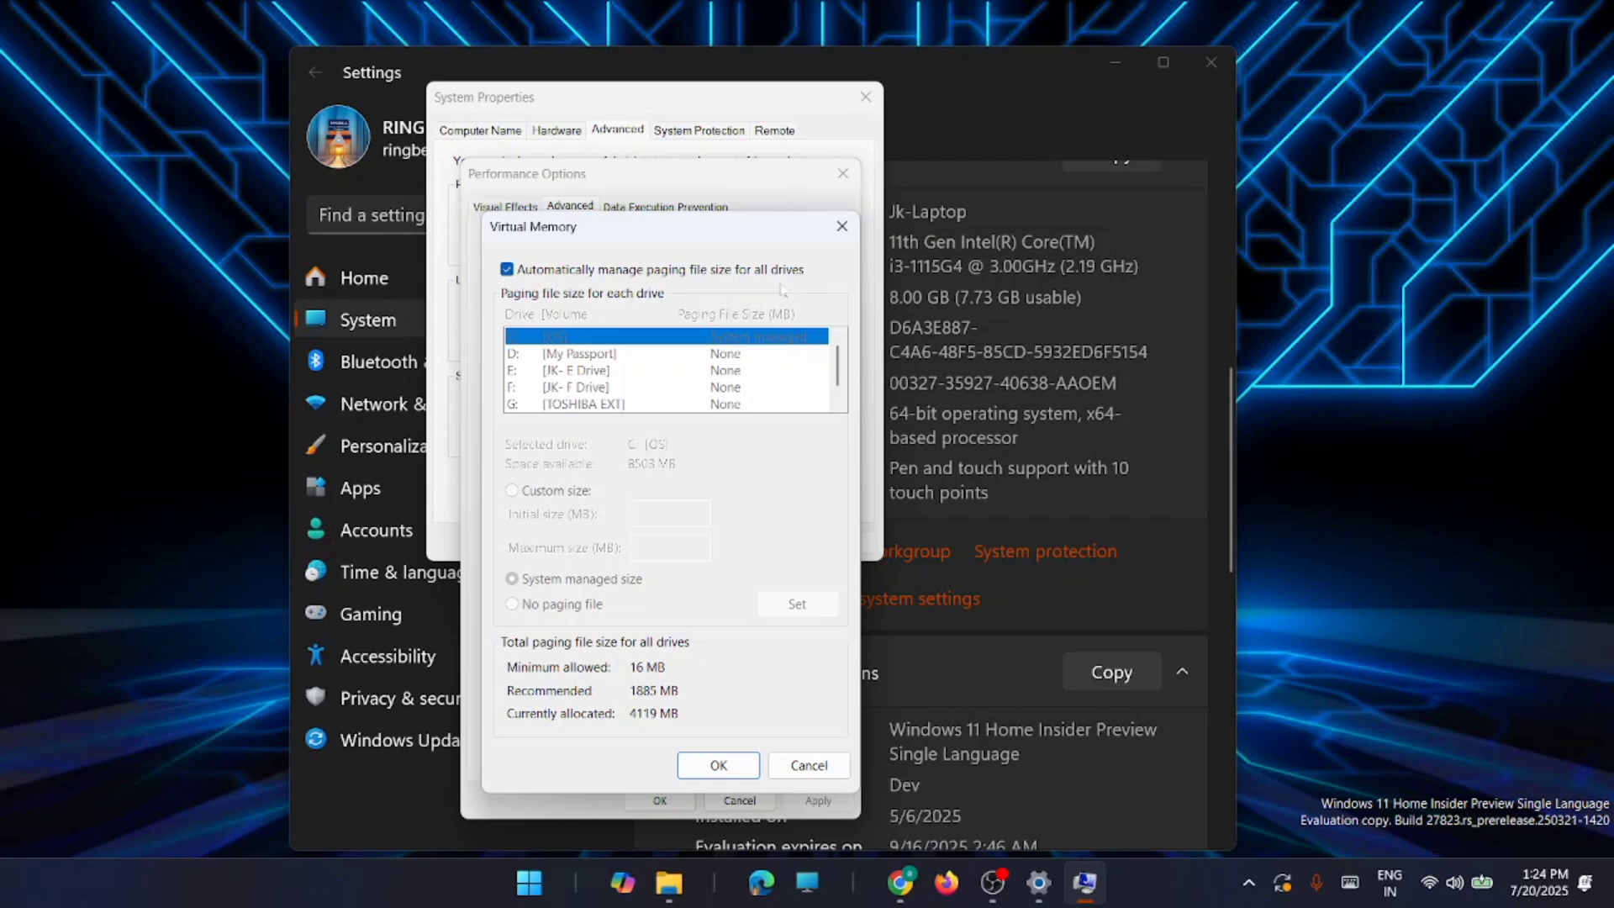
- Turn off automatic paging file management for all drives and choose a custom size for drive C
click(507, 271)
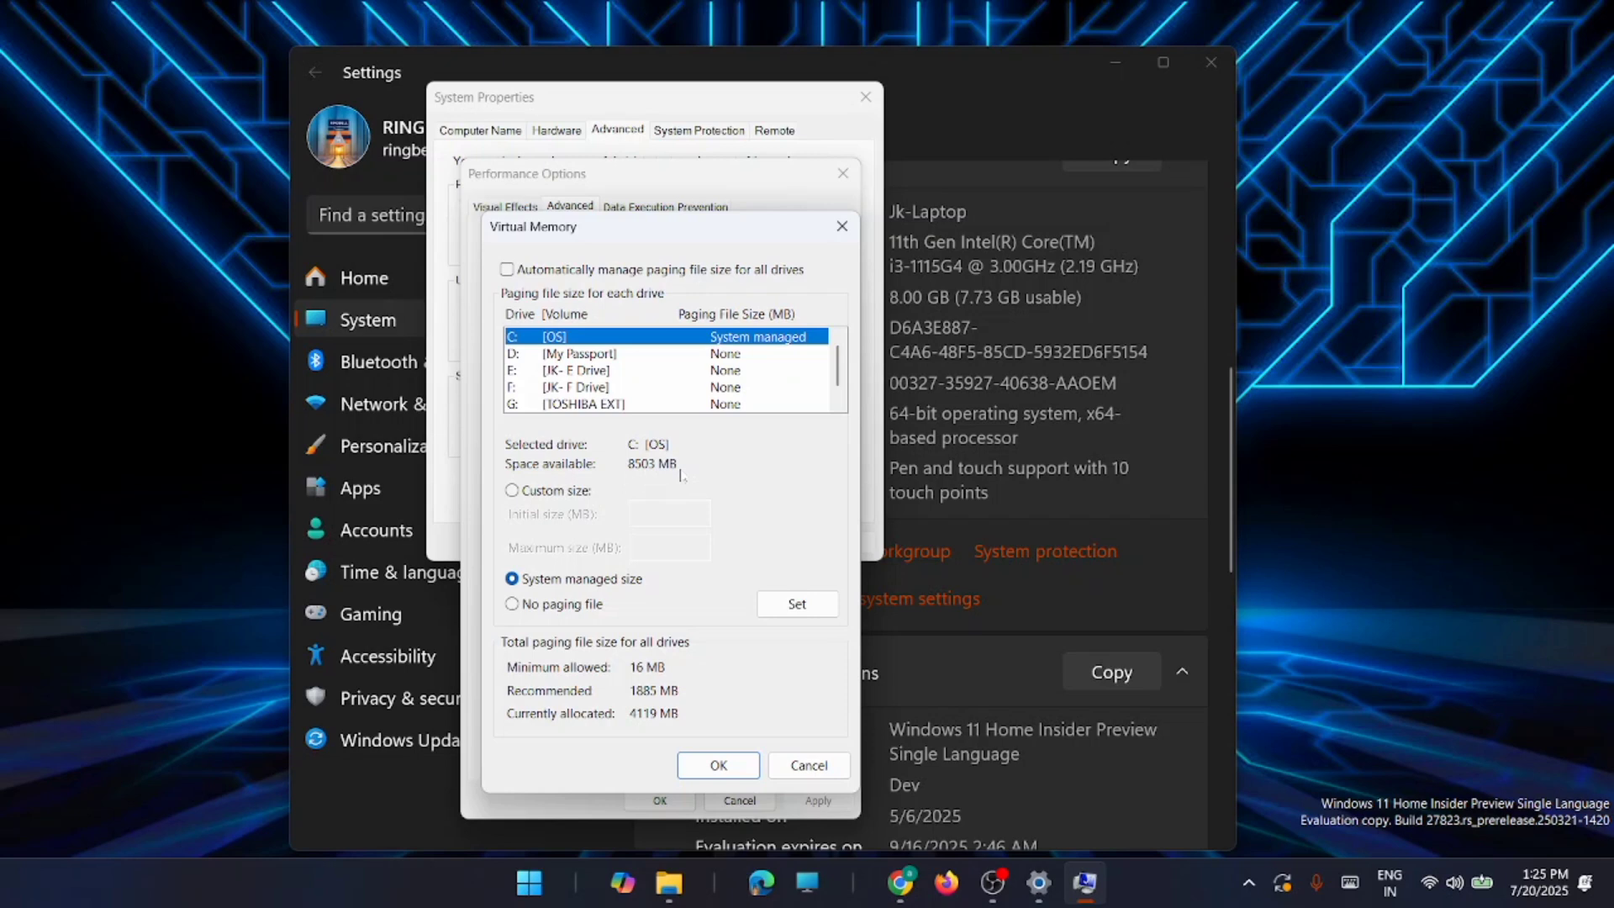
click(512, 490)
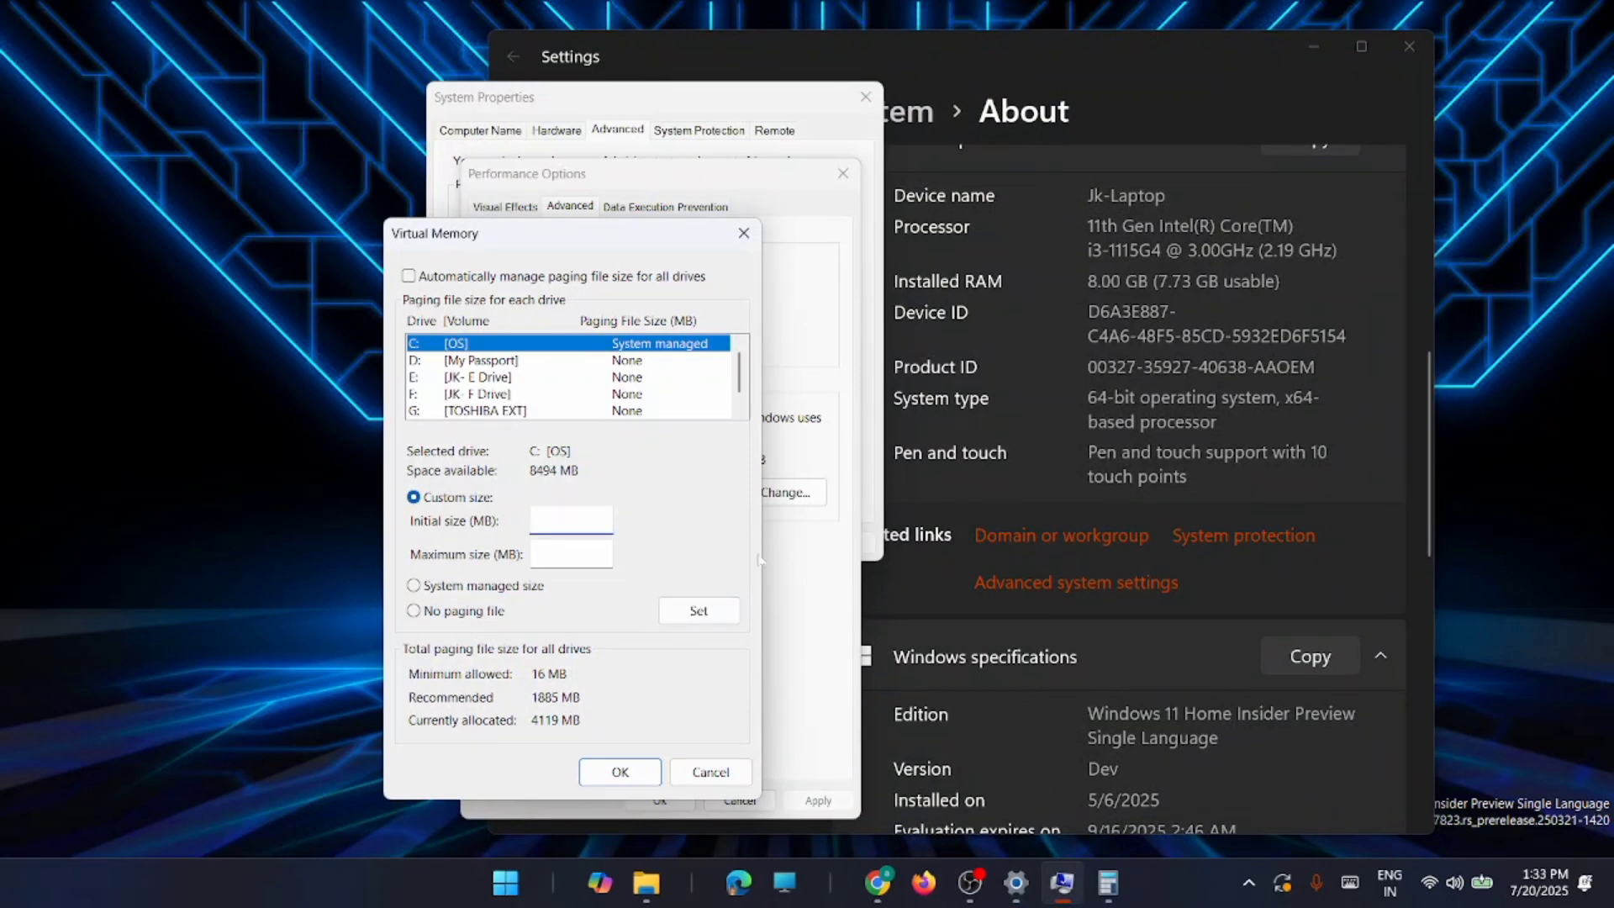
- Switch to Calculator, multiply 8 by 1024, and double the result
click(1109, 881)
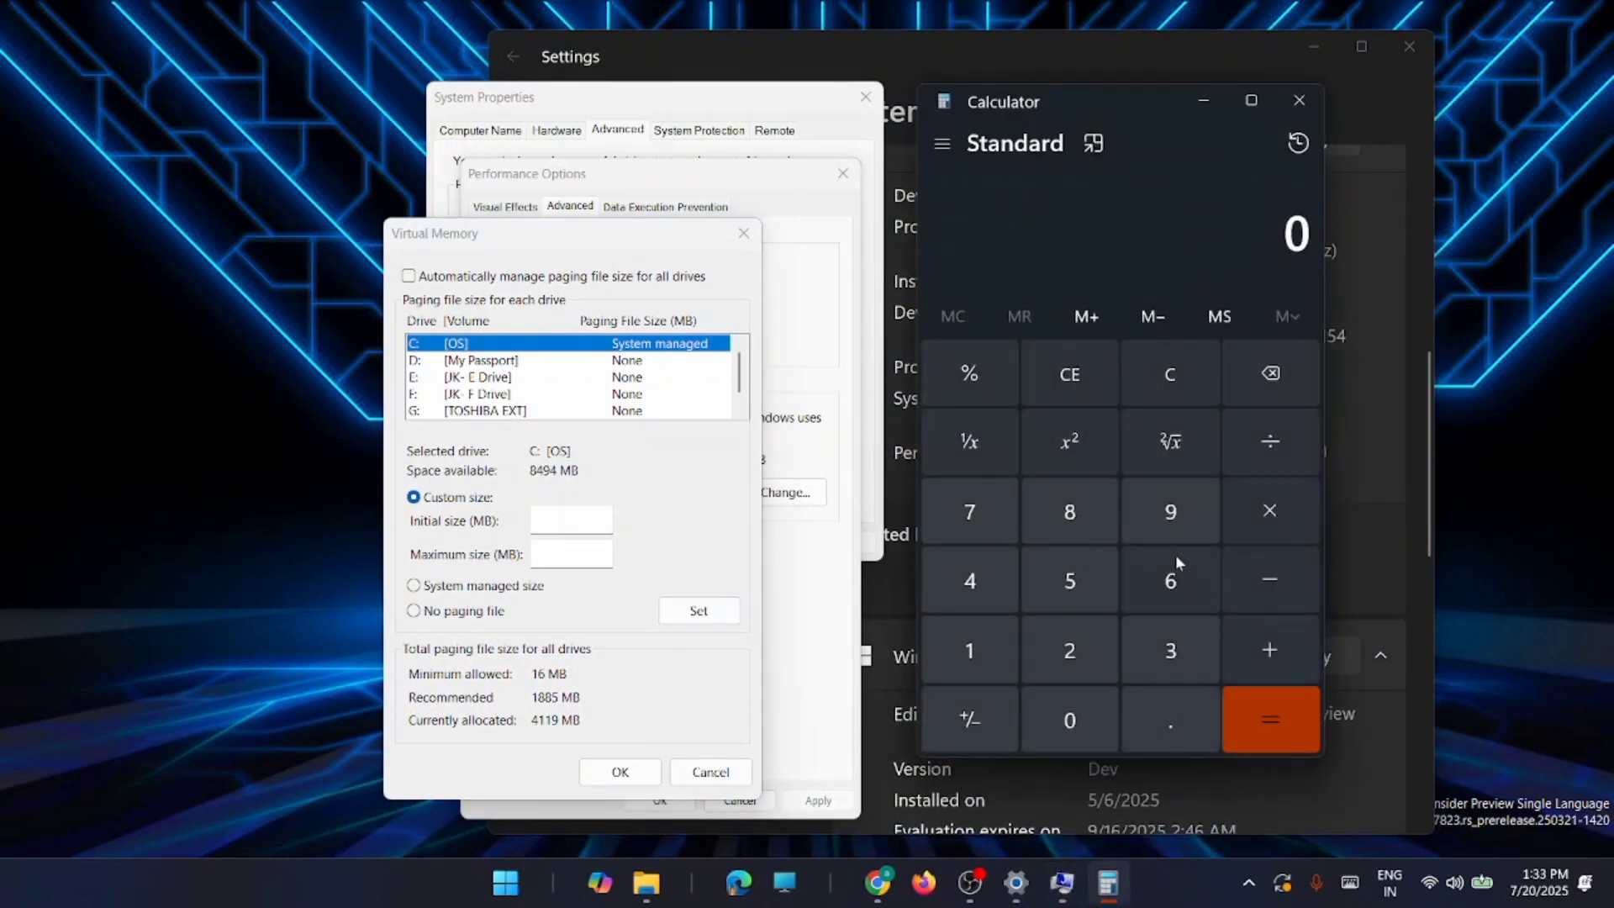
click(1071, 521)
click(1282, 496)
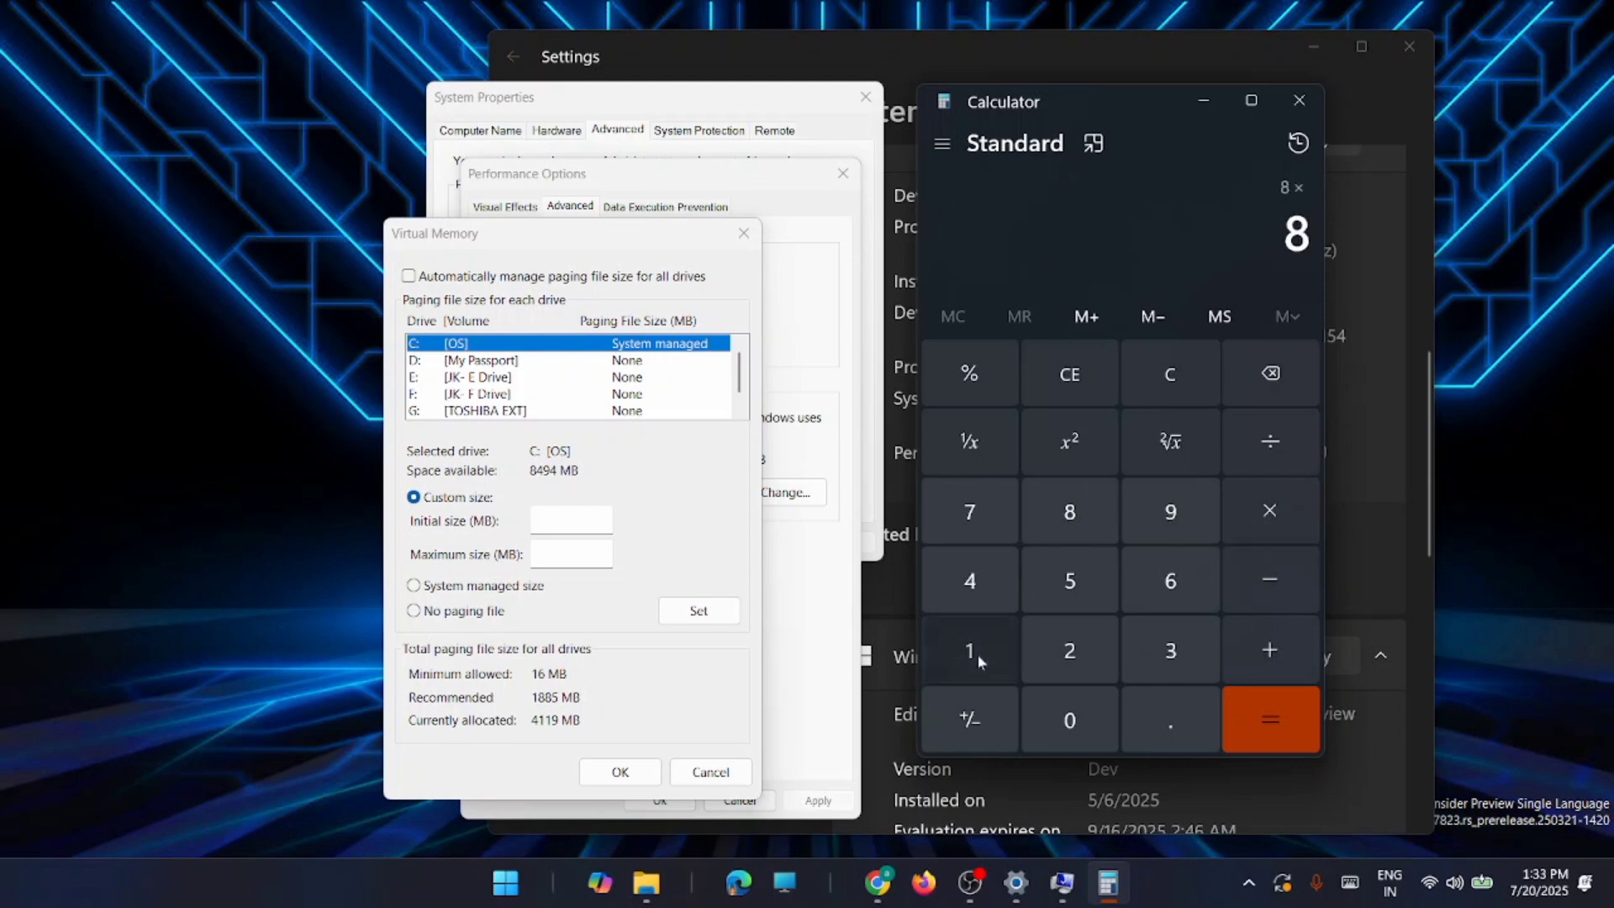
click(978, 659)
click(1070, 720)
click(1079, 639)
click(963, 593)
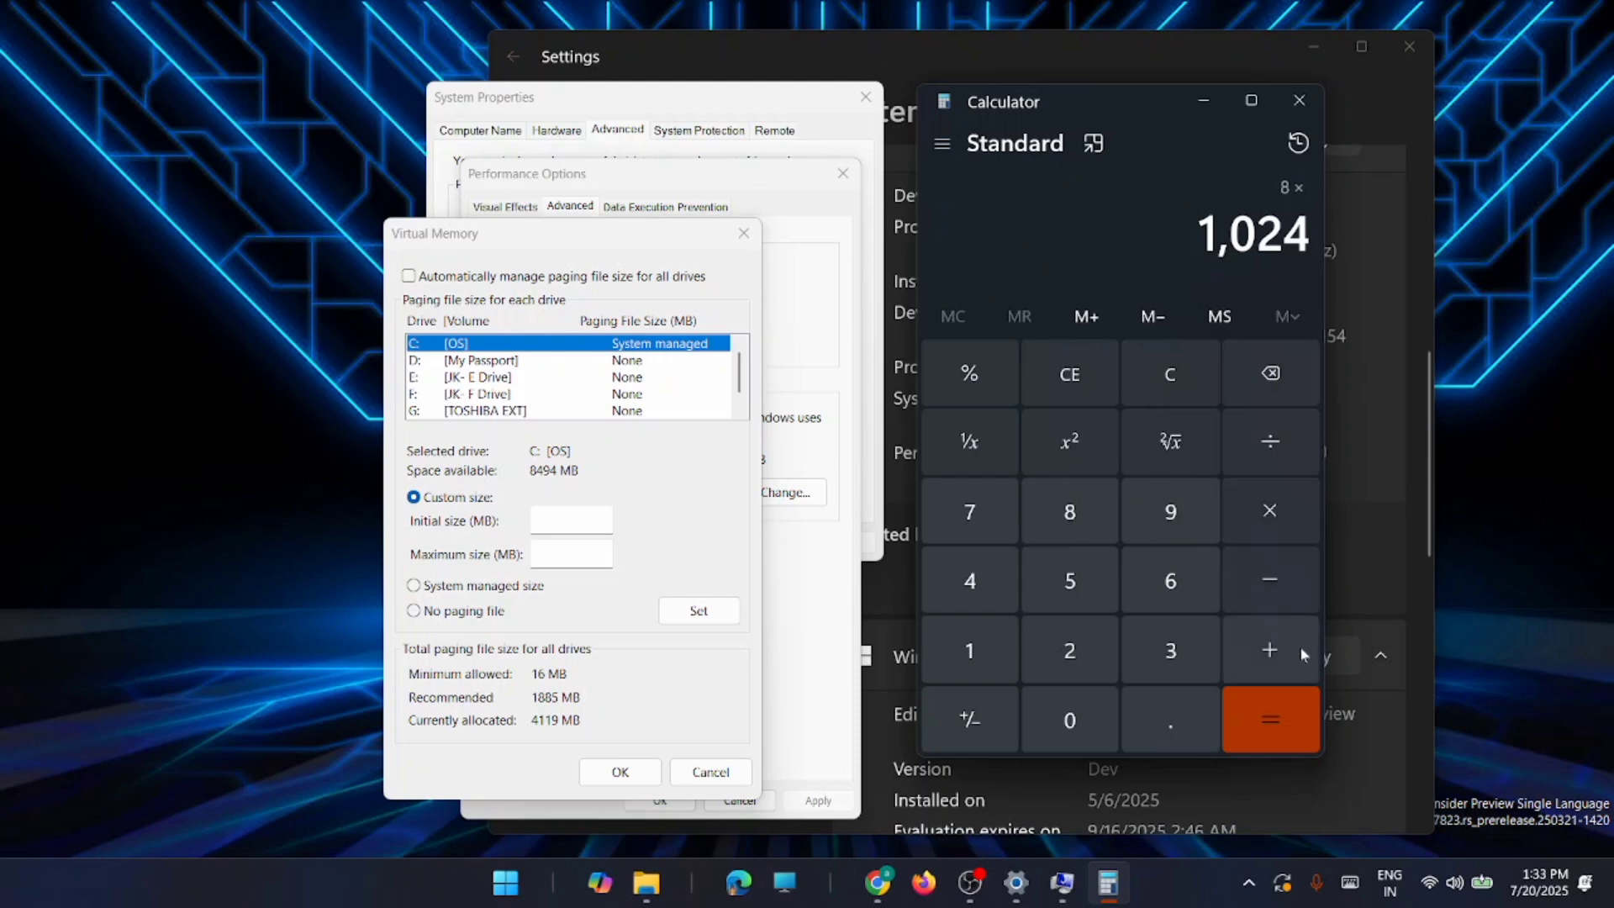
click(1280, 720)
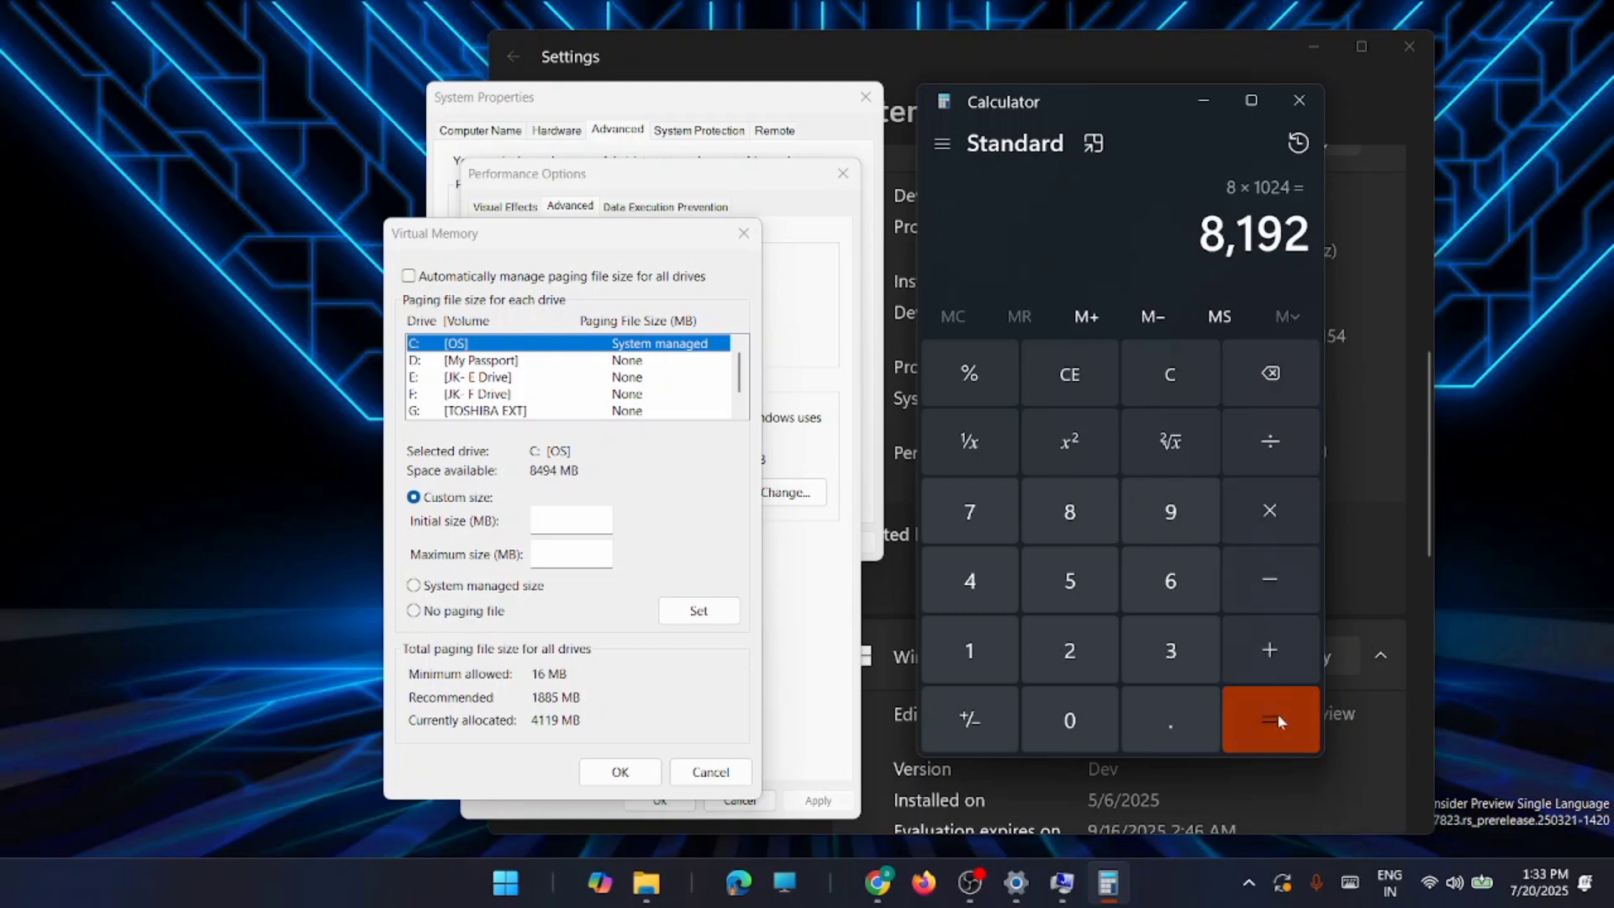
click(1271, 515)
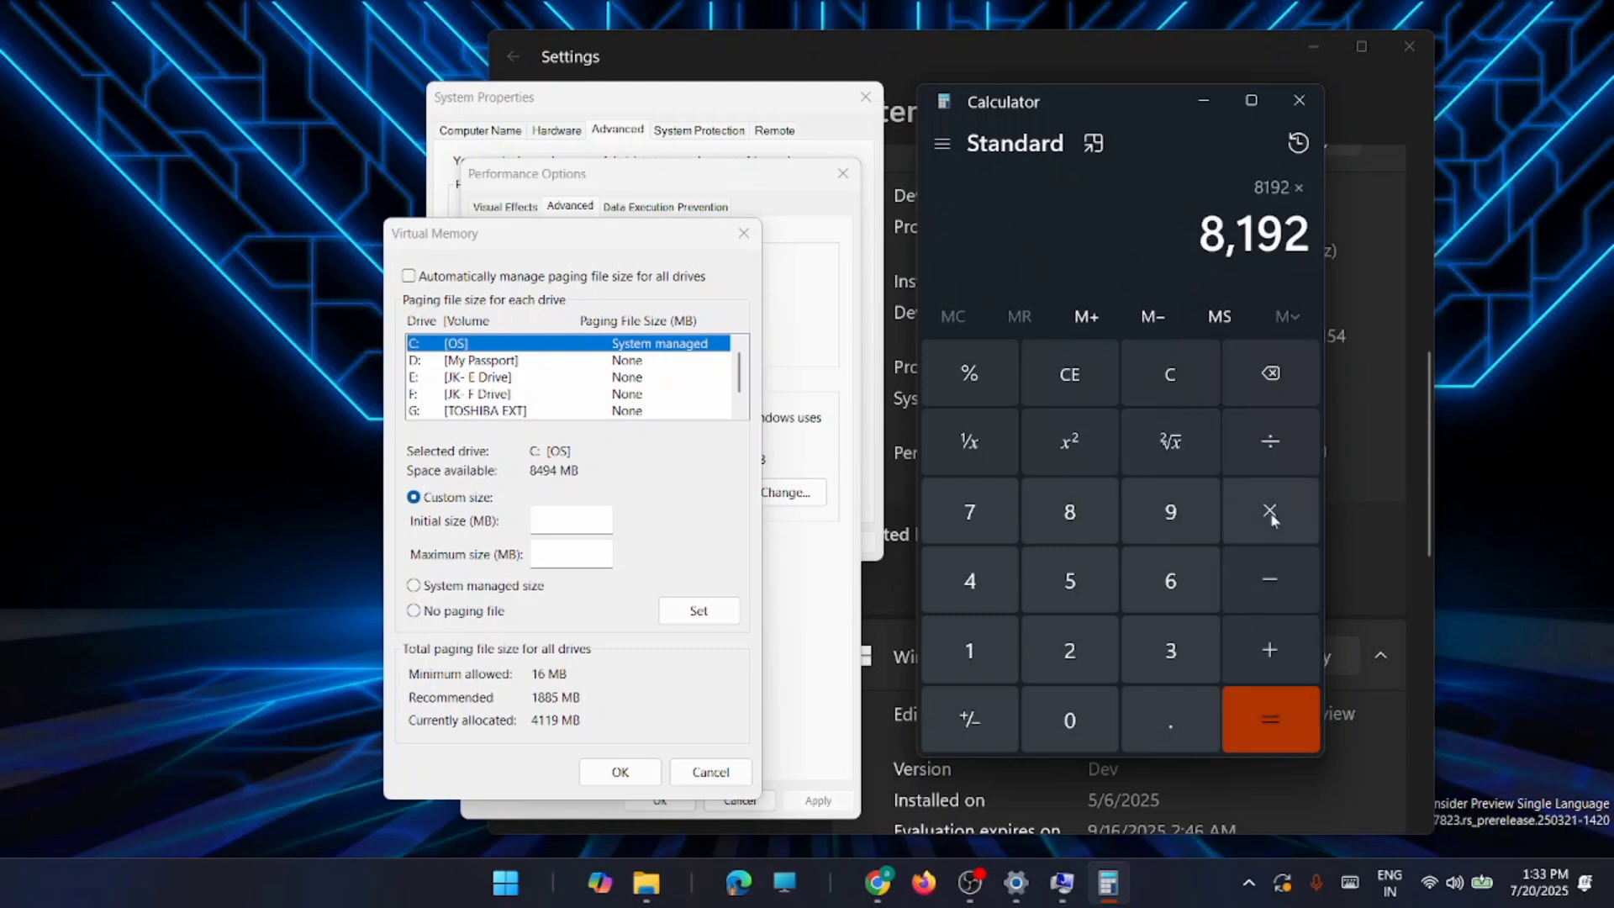
click(1071, 659)
click(1264, 717)
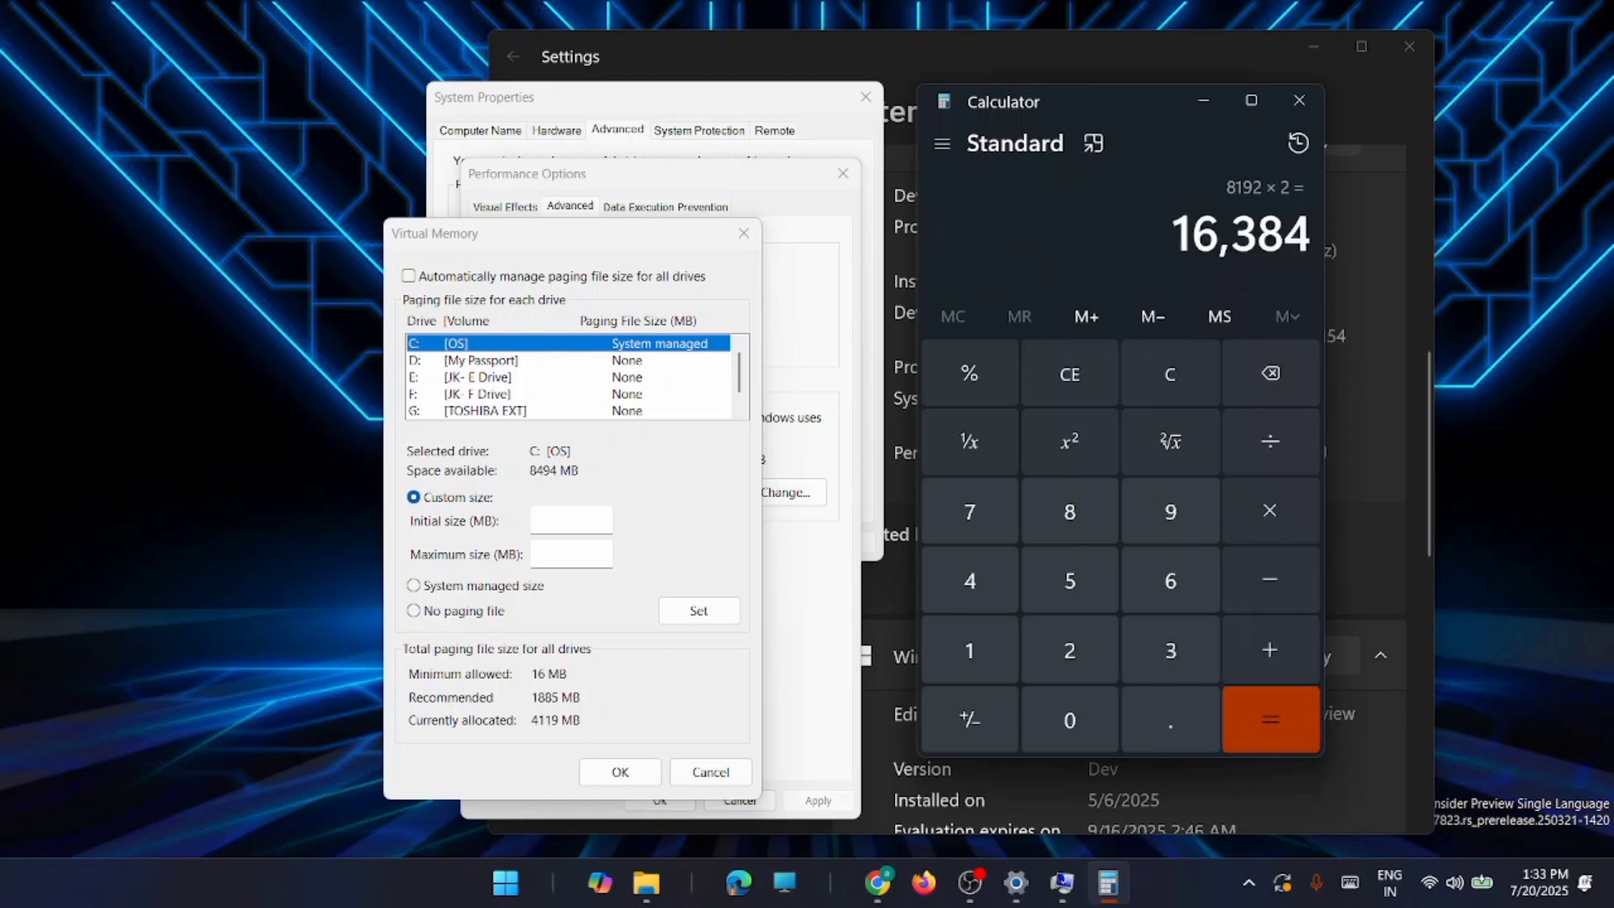
- Copy the Calculator result and try to apply 16384 MB as both initial and maximum paging file size for drive C
drag(1175, 235, 1311, 235)
right_click(1296, 245)
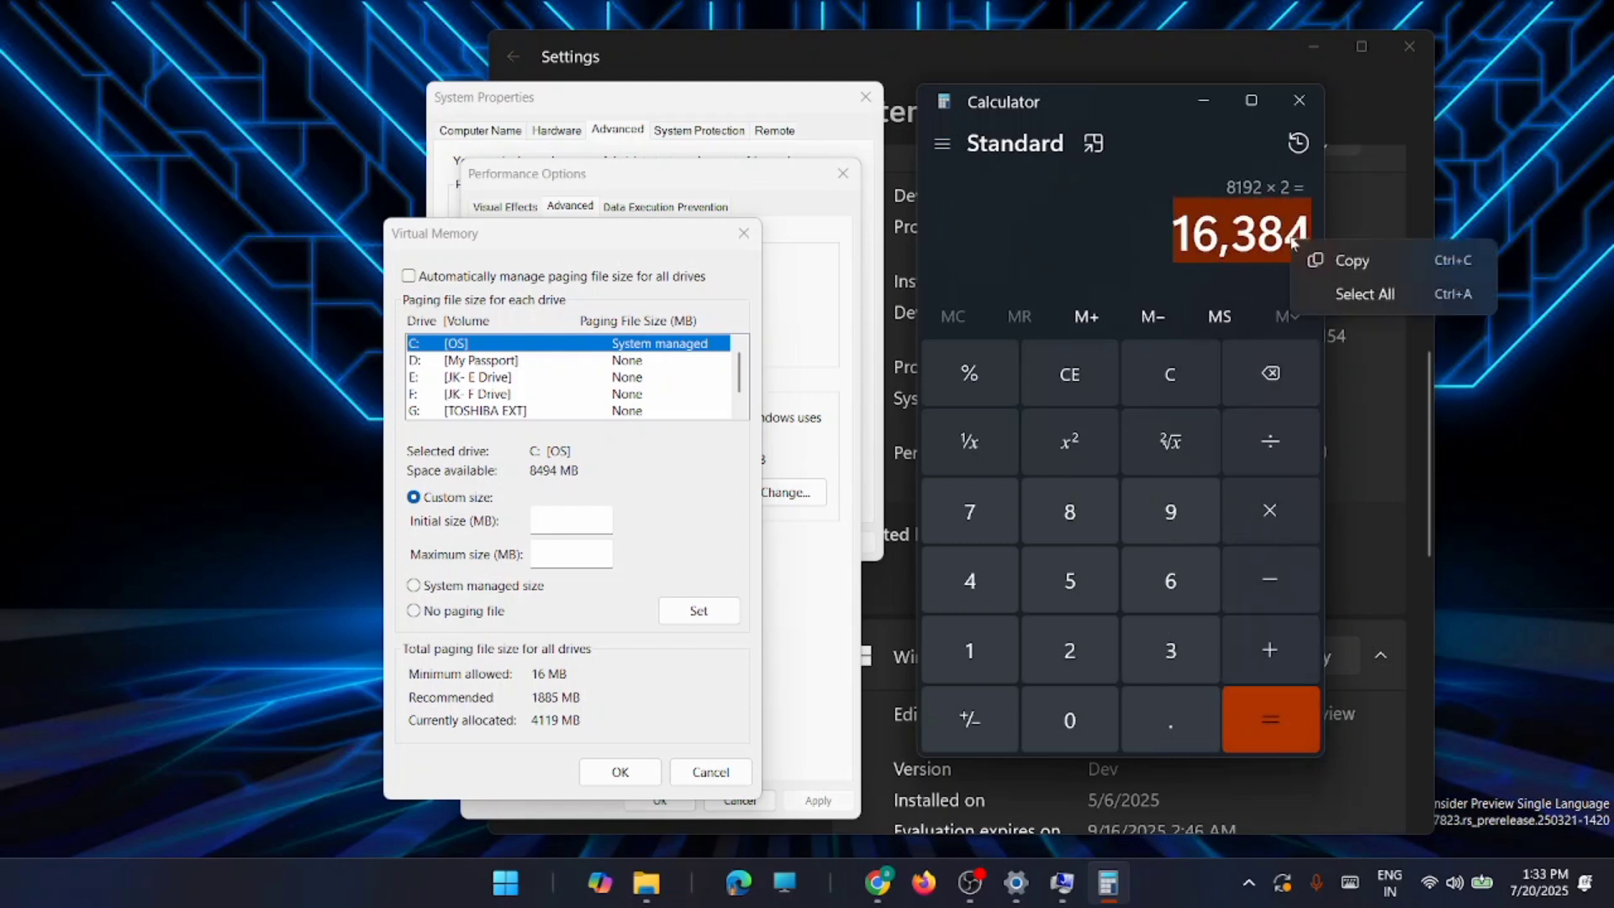
click(1352, 262)
click(572, 520)
key(ctrl+v)
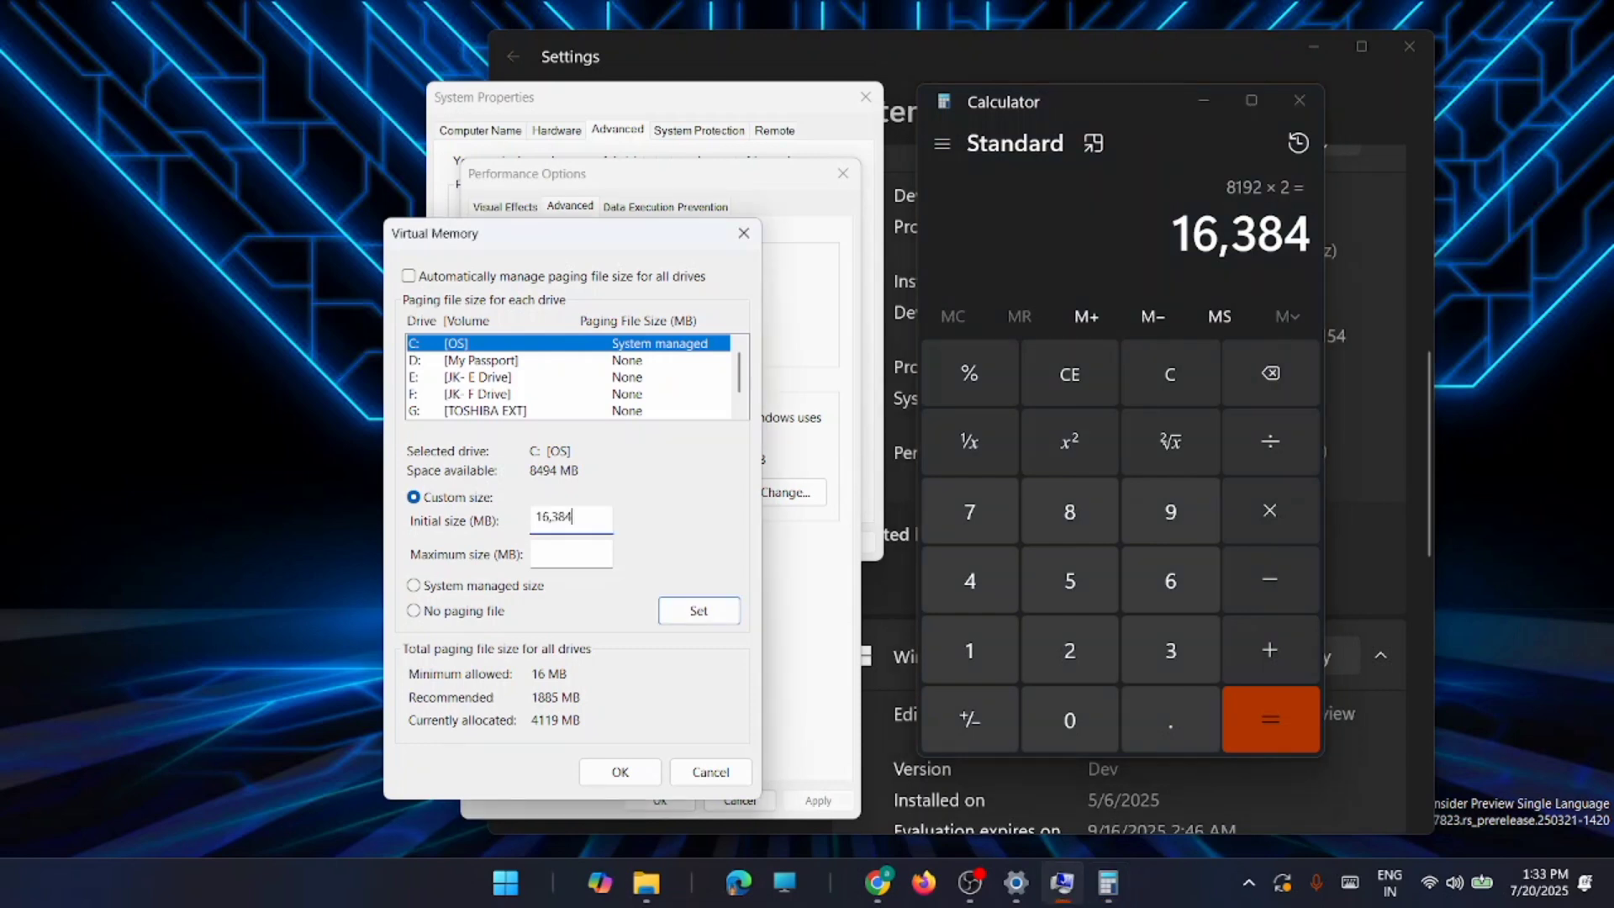
key(Tab)
right_click(555, 554)
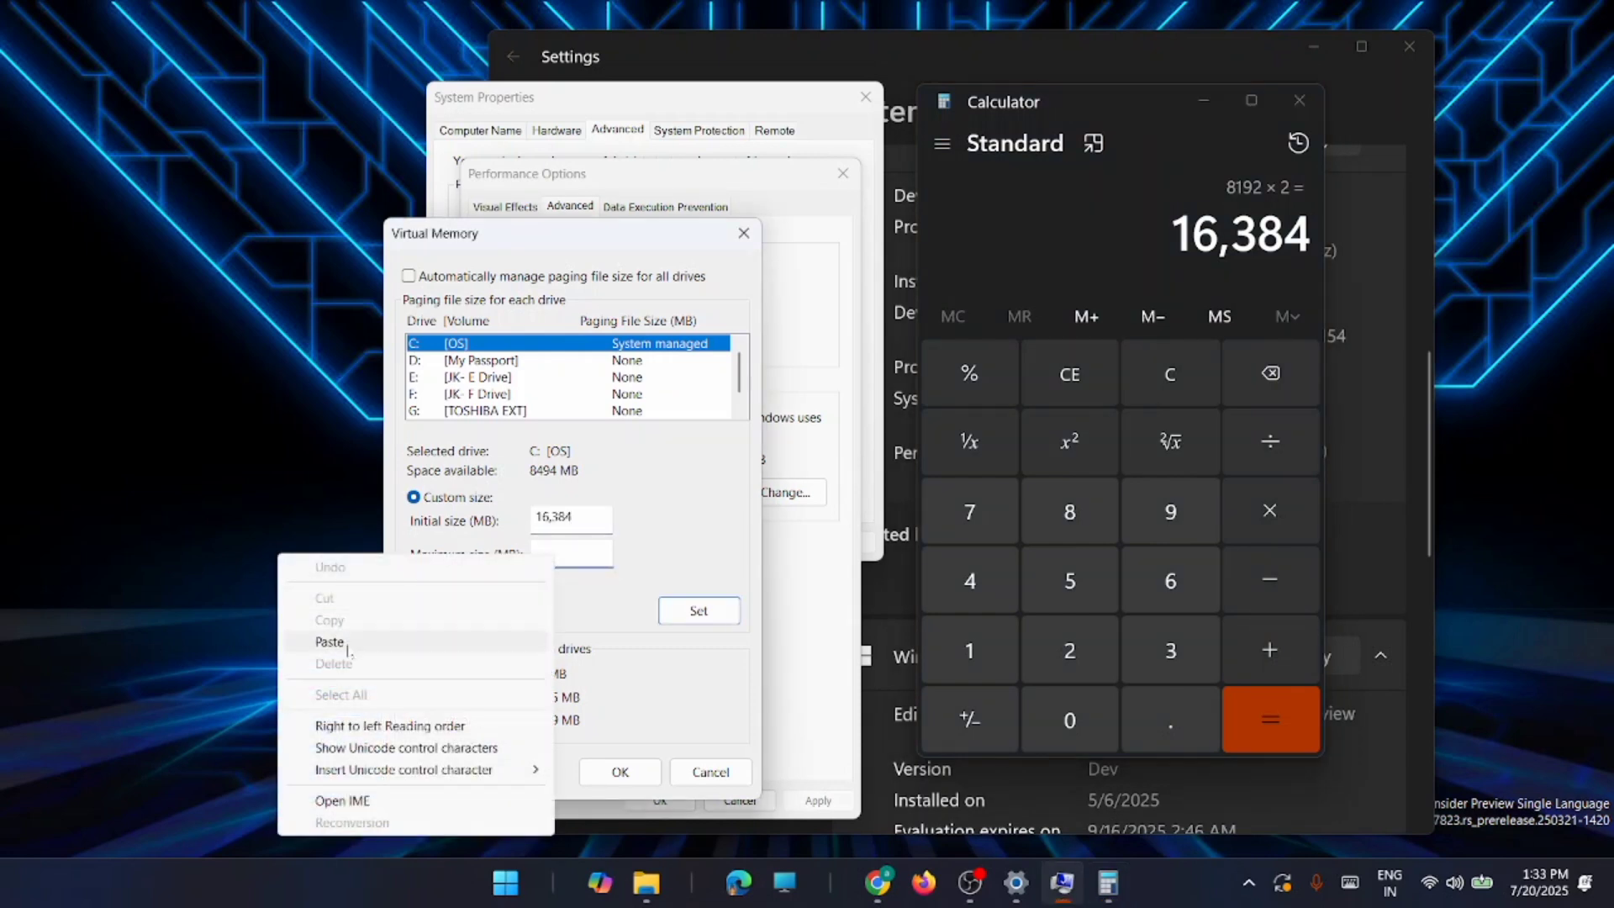
click(330, 642)
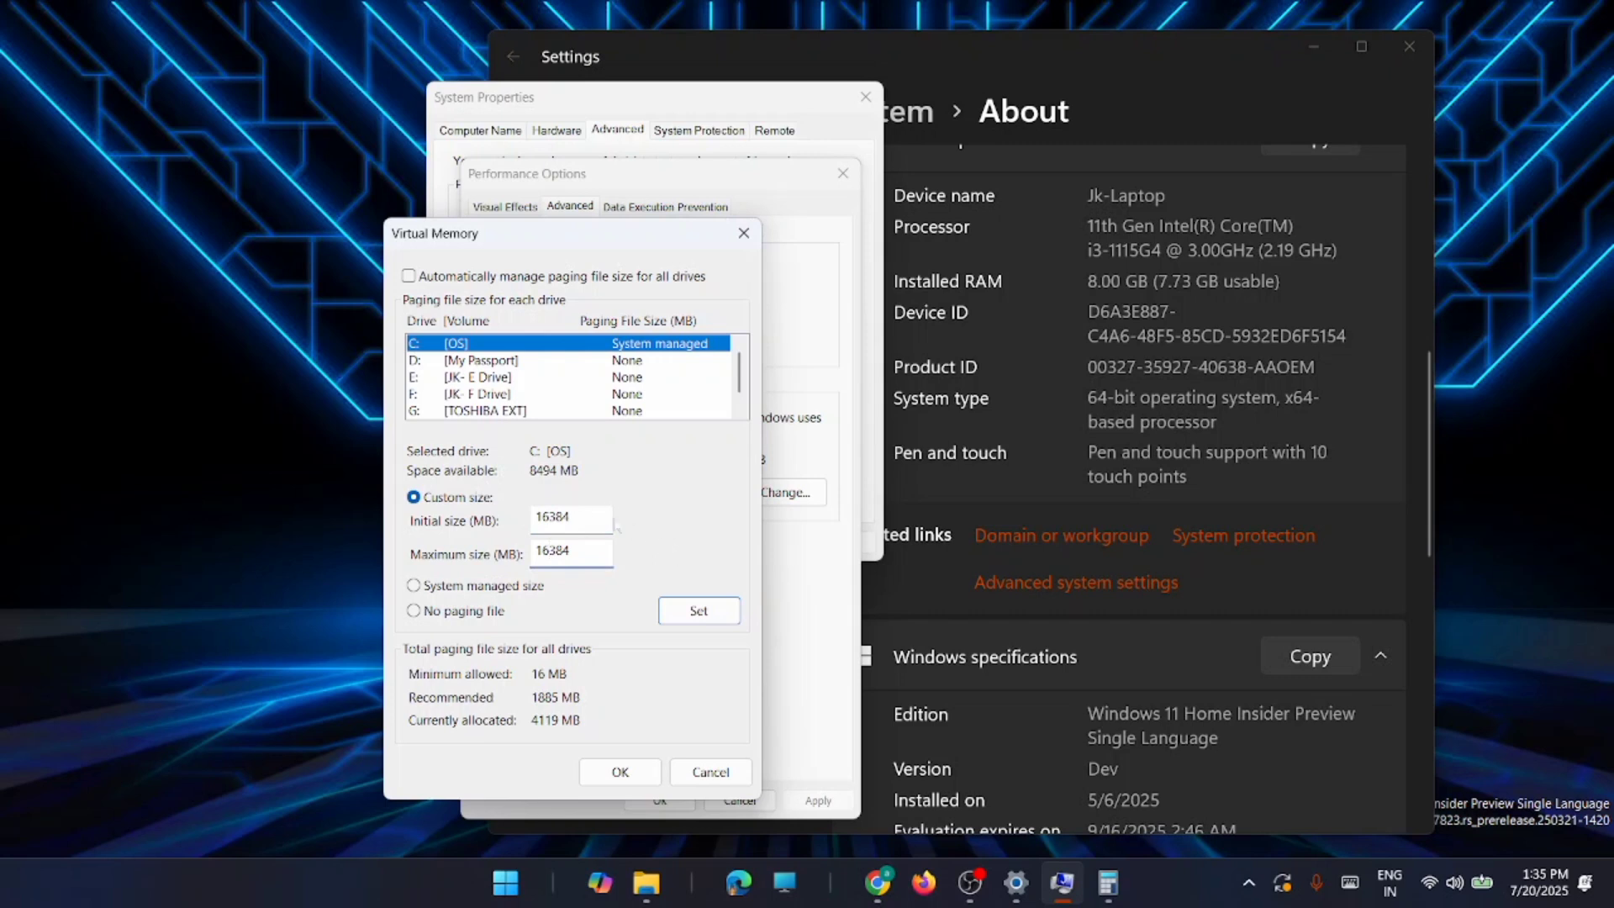
click(704, 610)
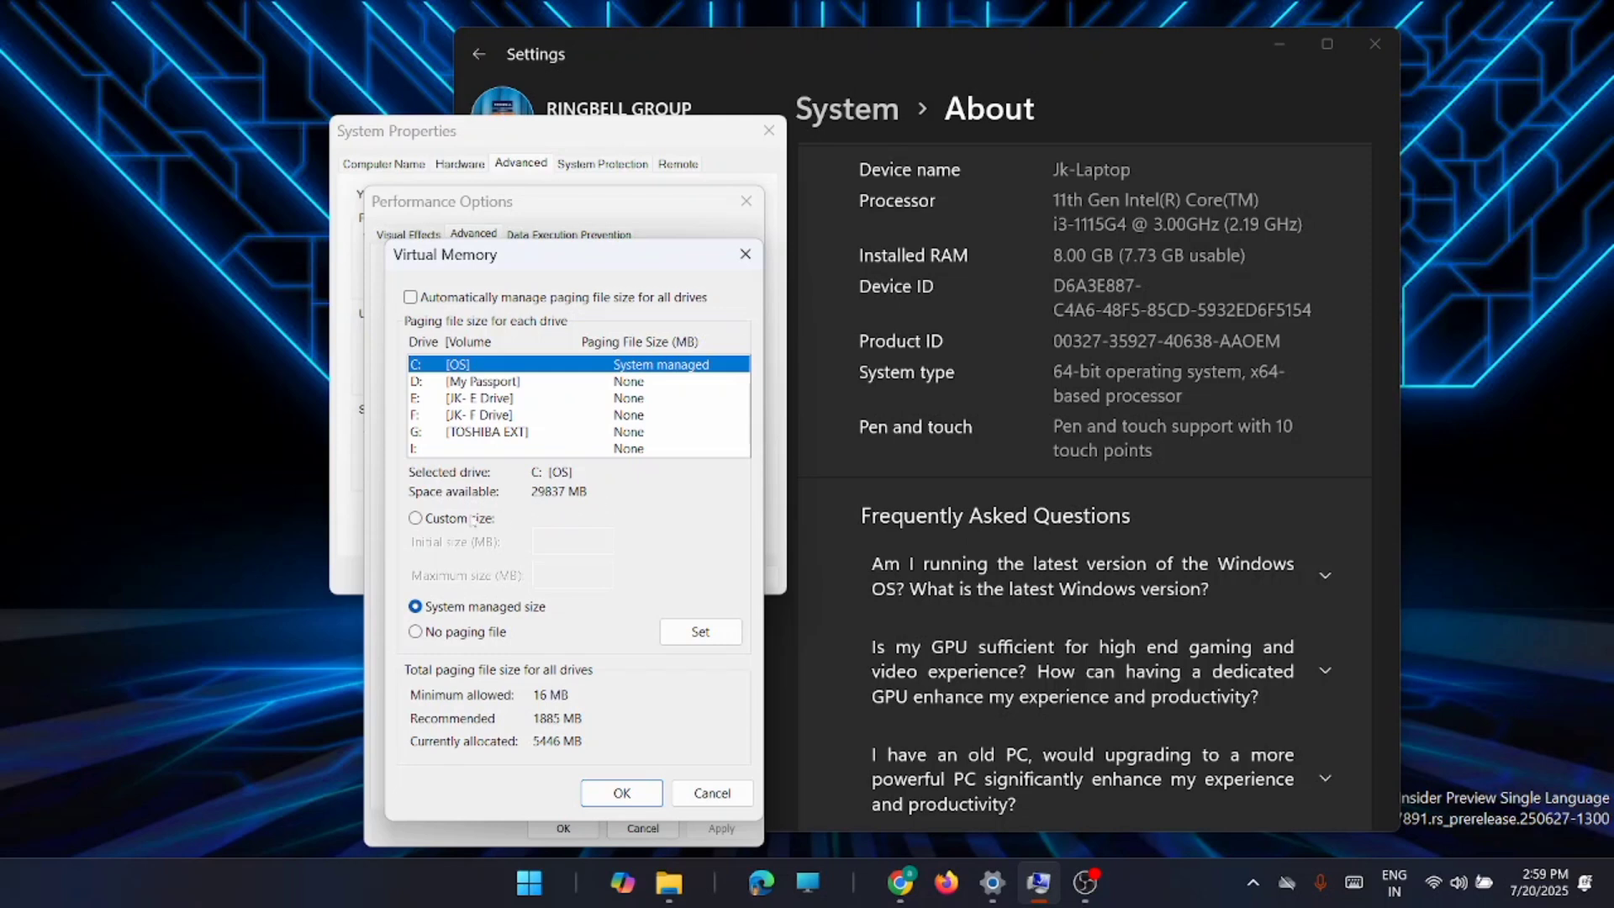
- Choose a custom paging file size for drive C, and open Calculator beside the device specifications
click(416, 520)
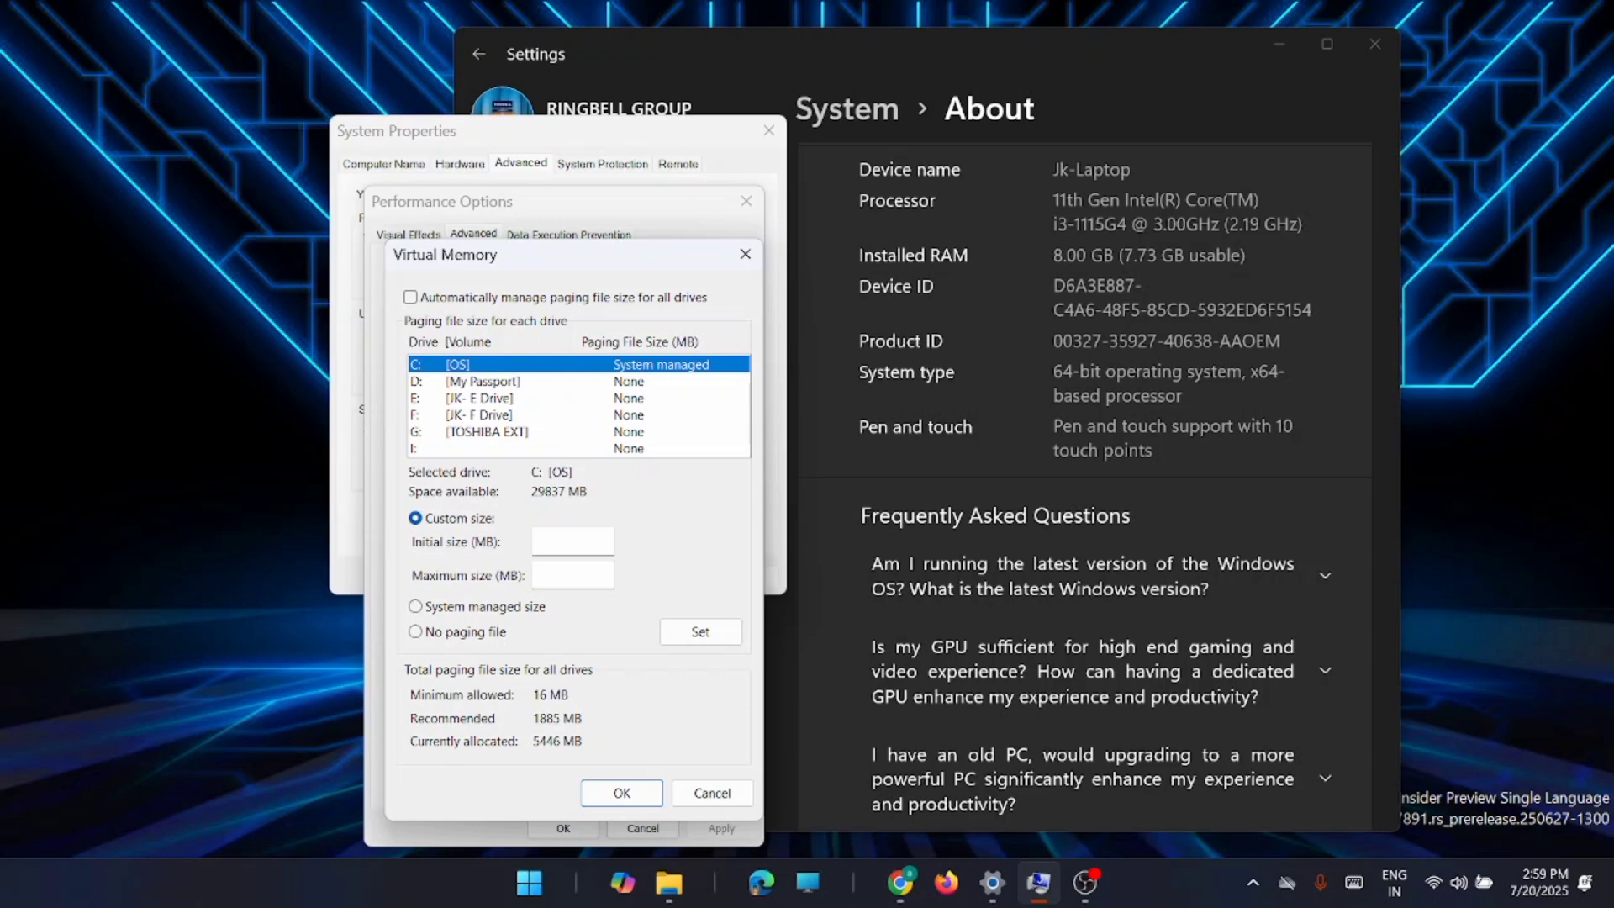
click(528, 883)
click(956, 381)
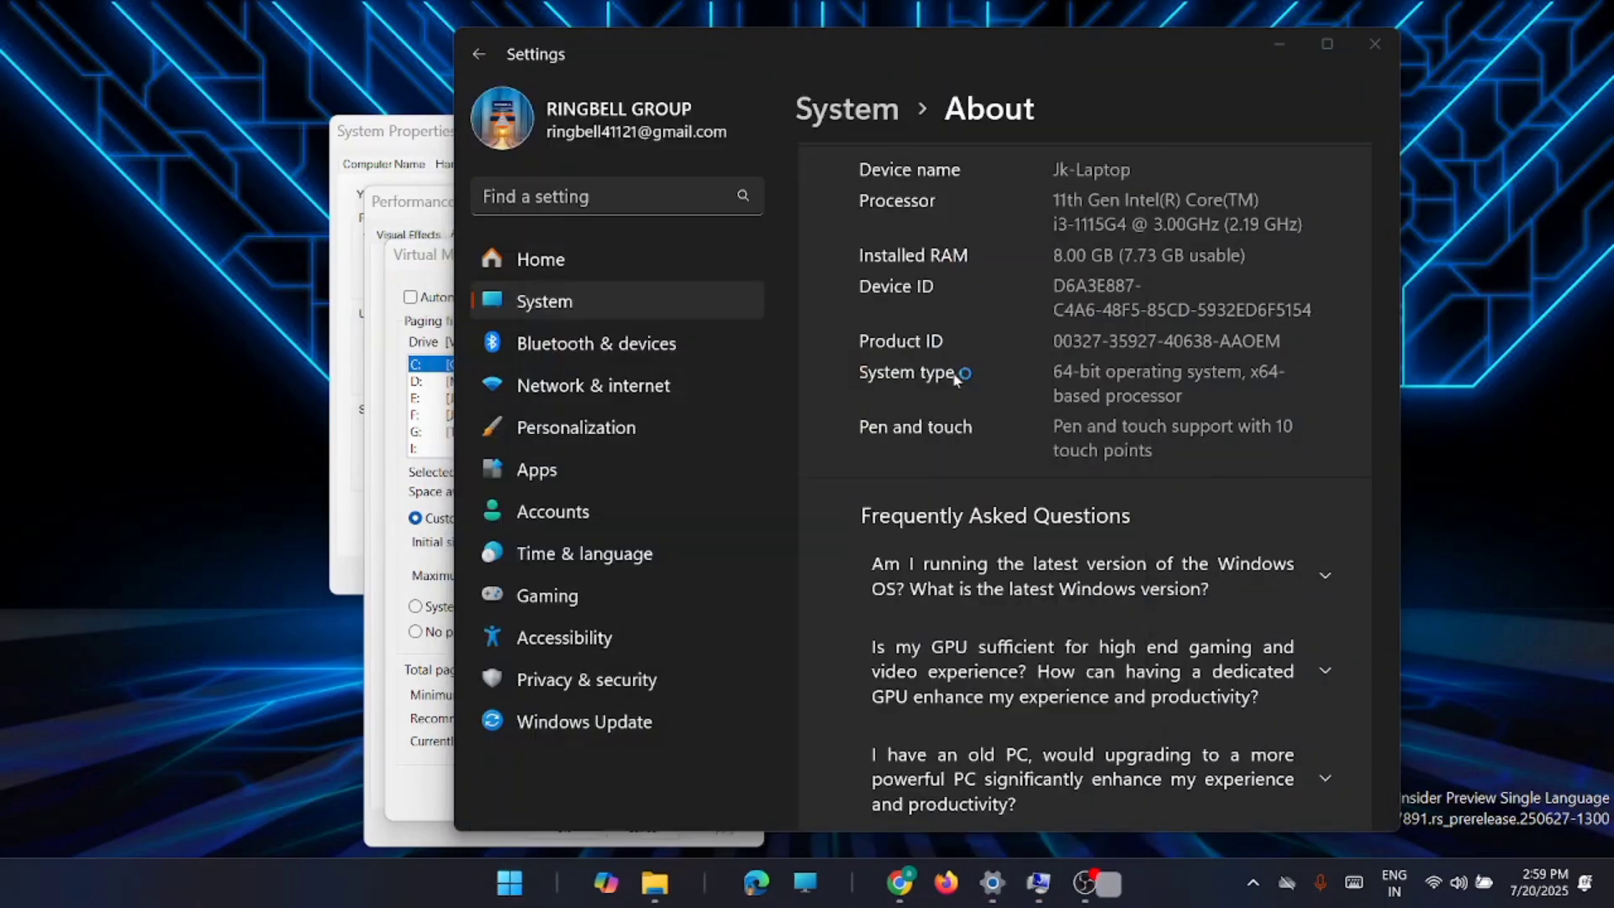
drag(956, 123, 526, 140)
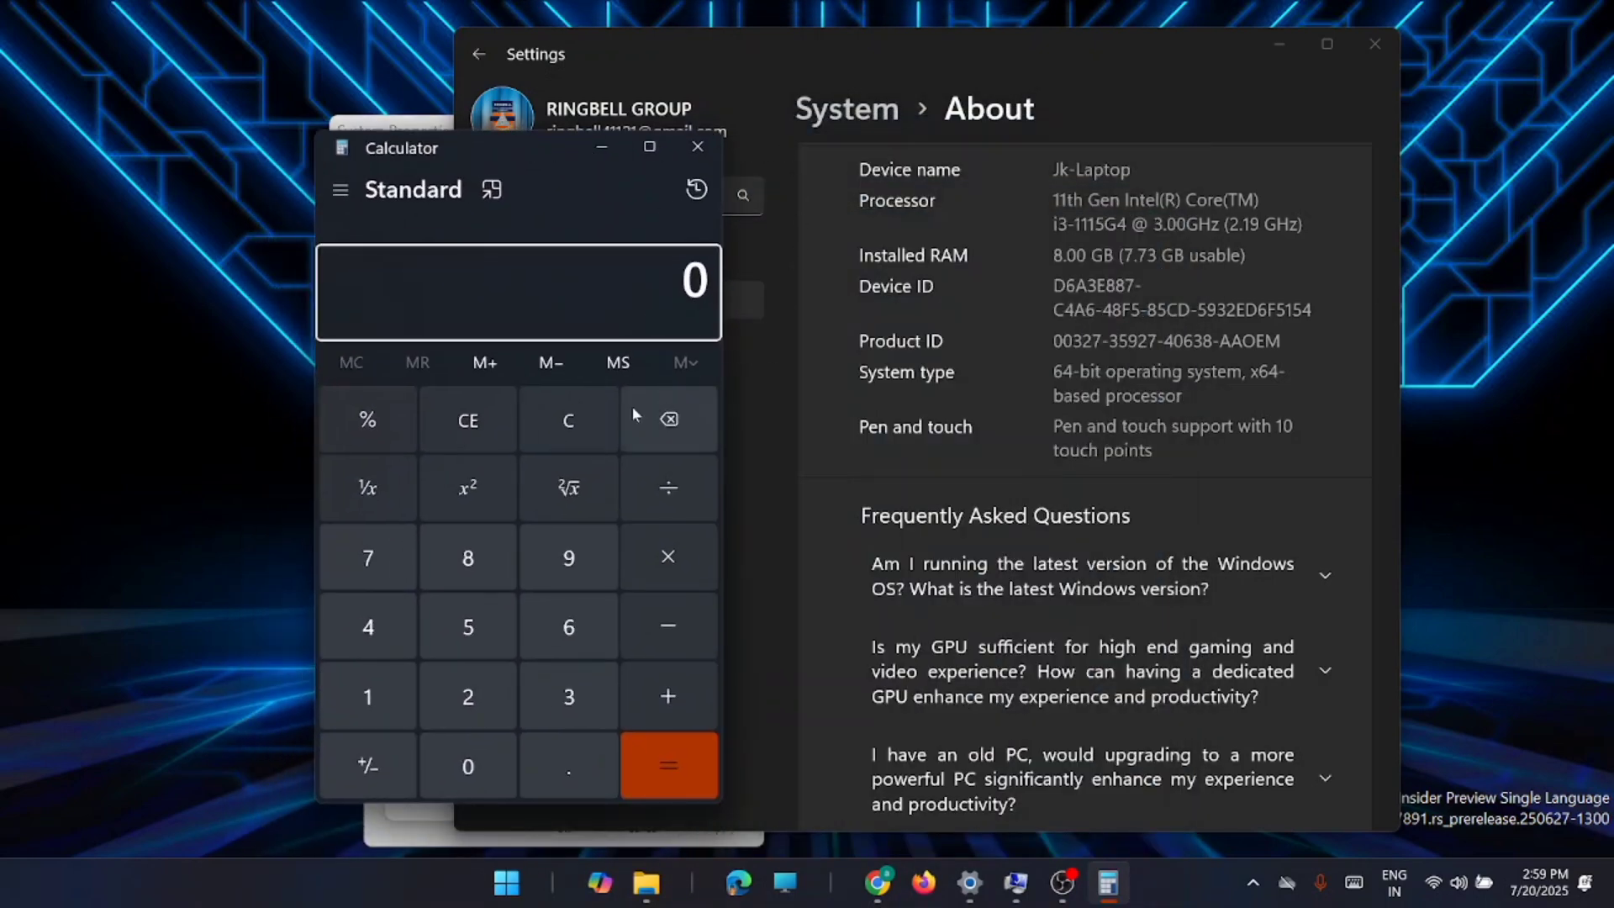
- Calculate 8 × 1024 and multiply the result by 2
click(479, 568)
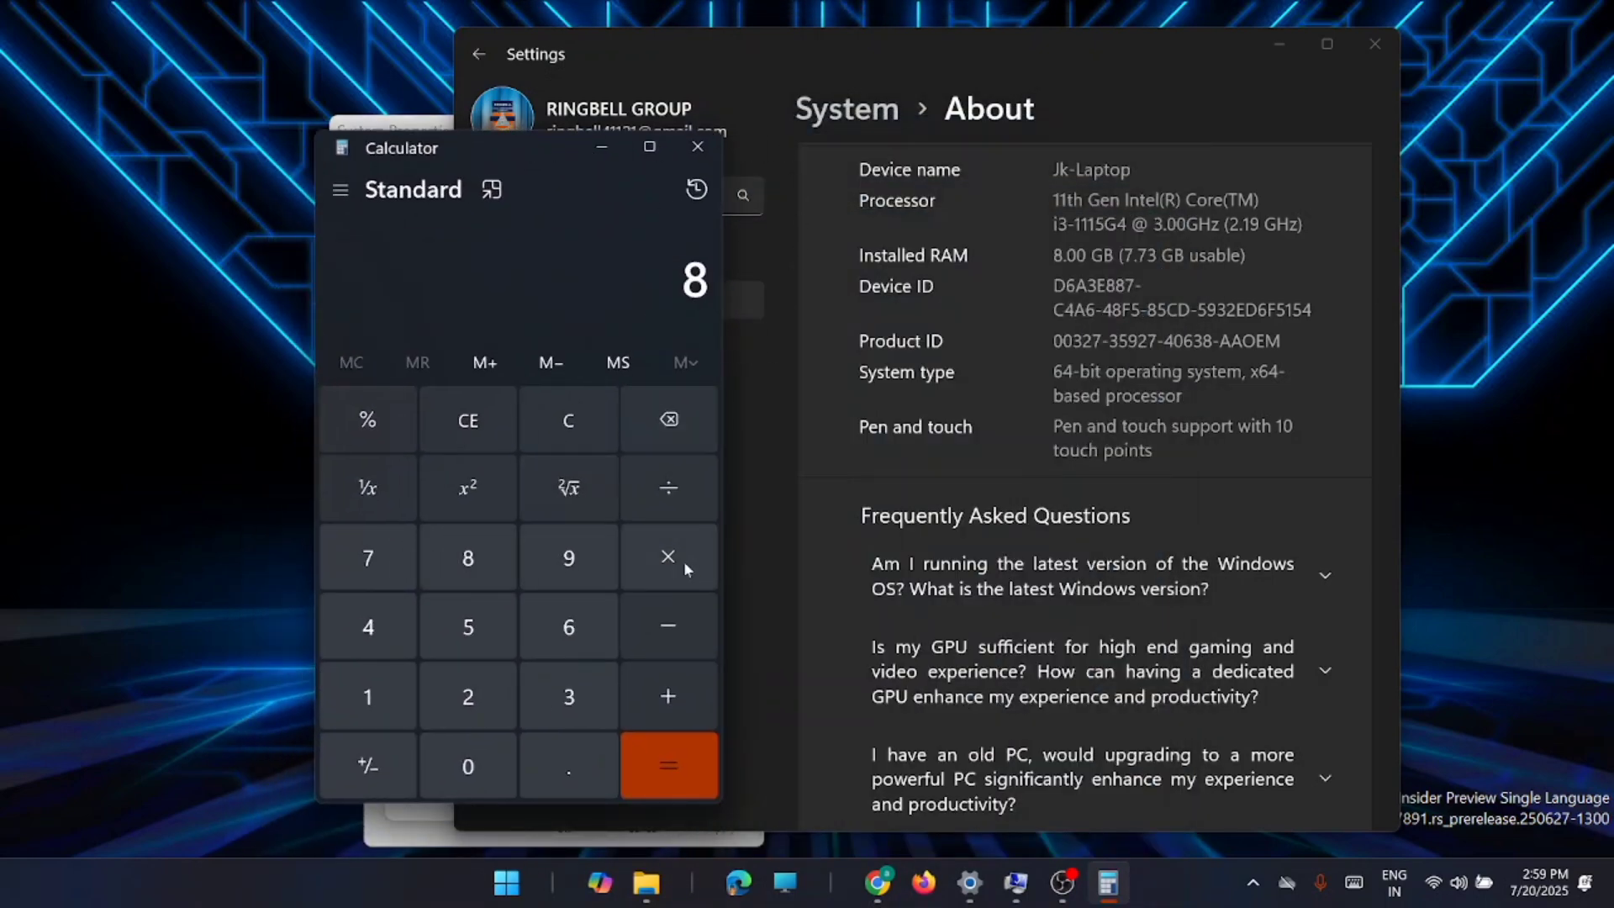
click(668, 556)
click(370, 700)
click(476, 764)
click(465, 699)
click(355, 629)
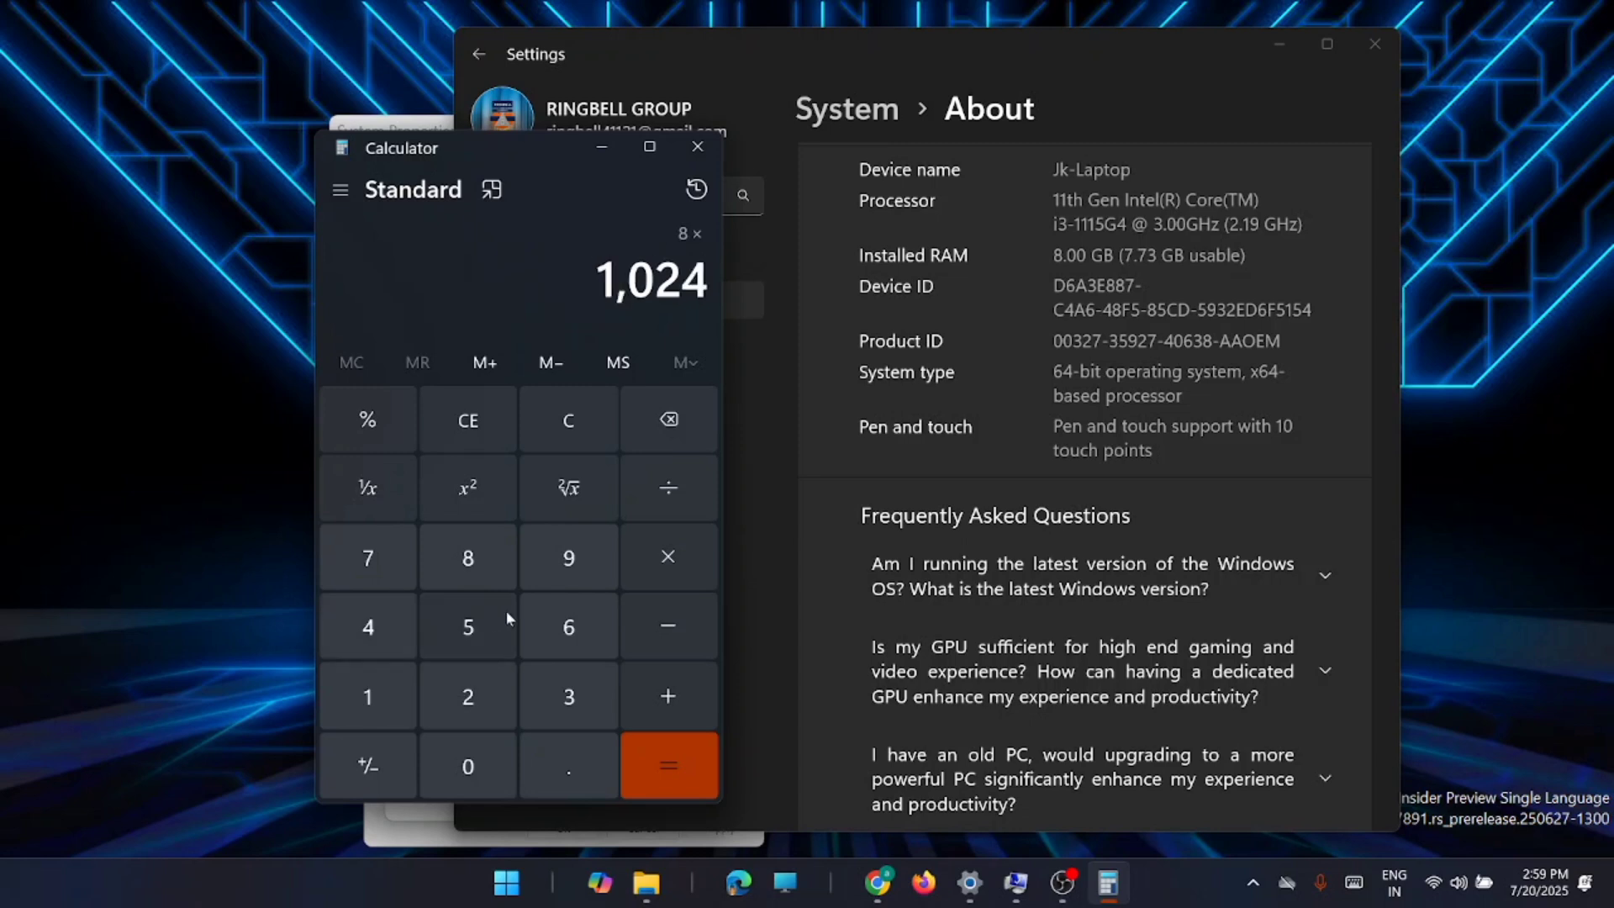
click(666, 756)
click(668, 557)
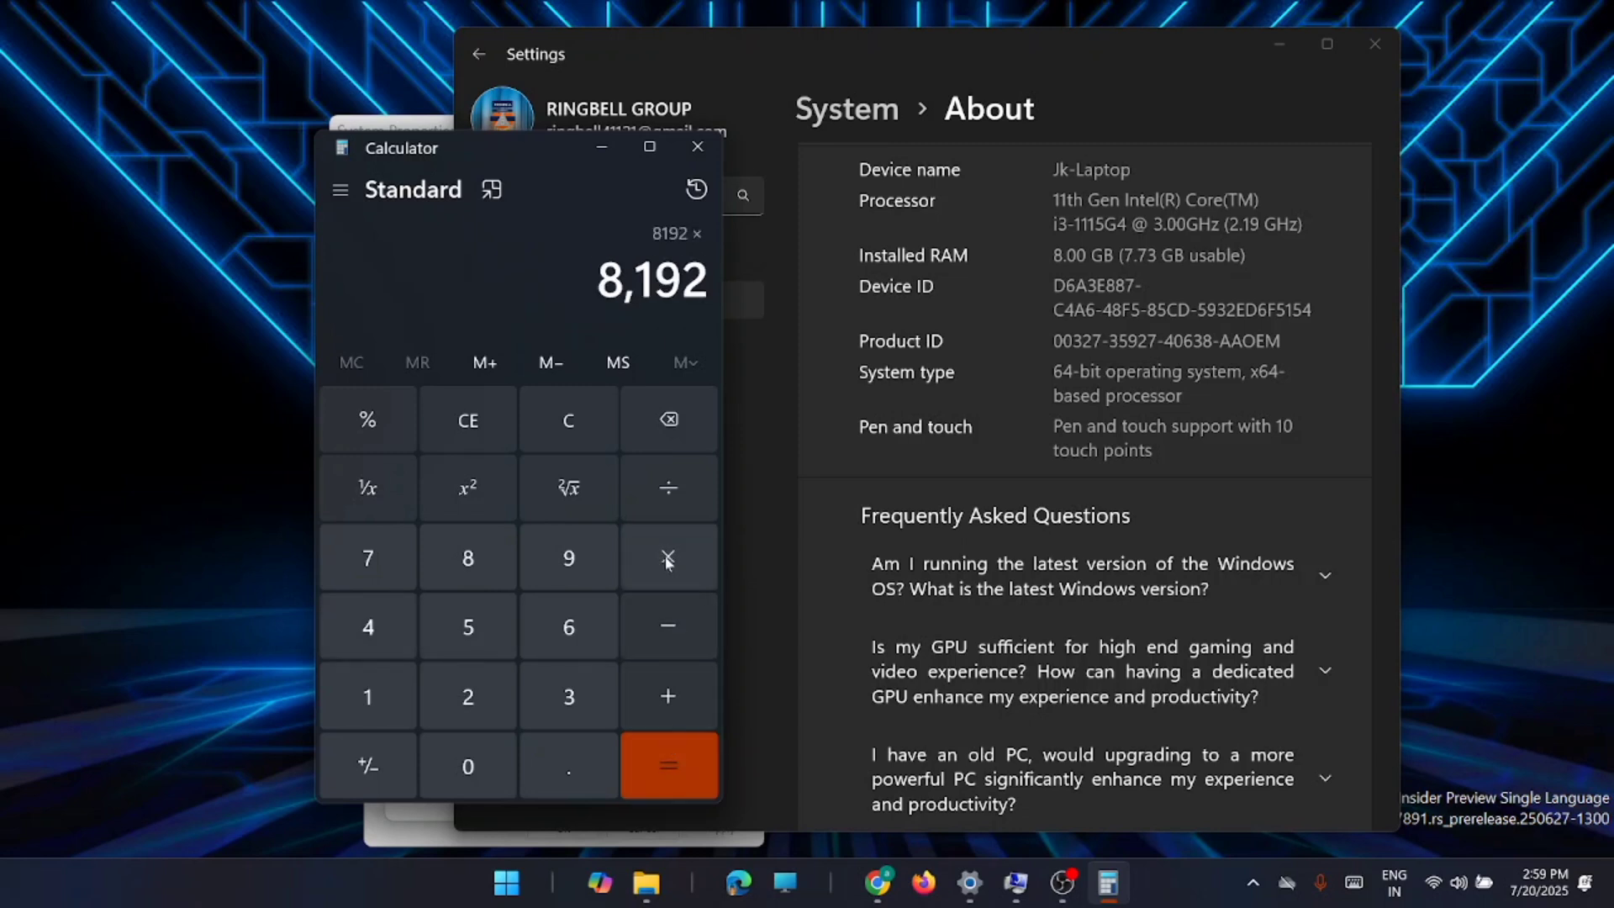
click(469, 702)
click(660, 770)
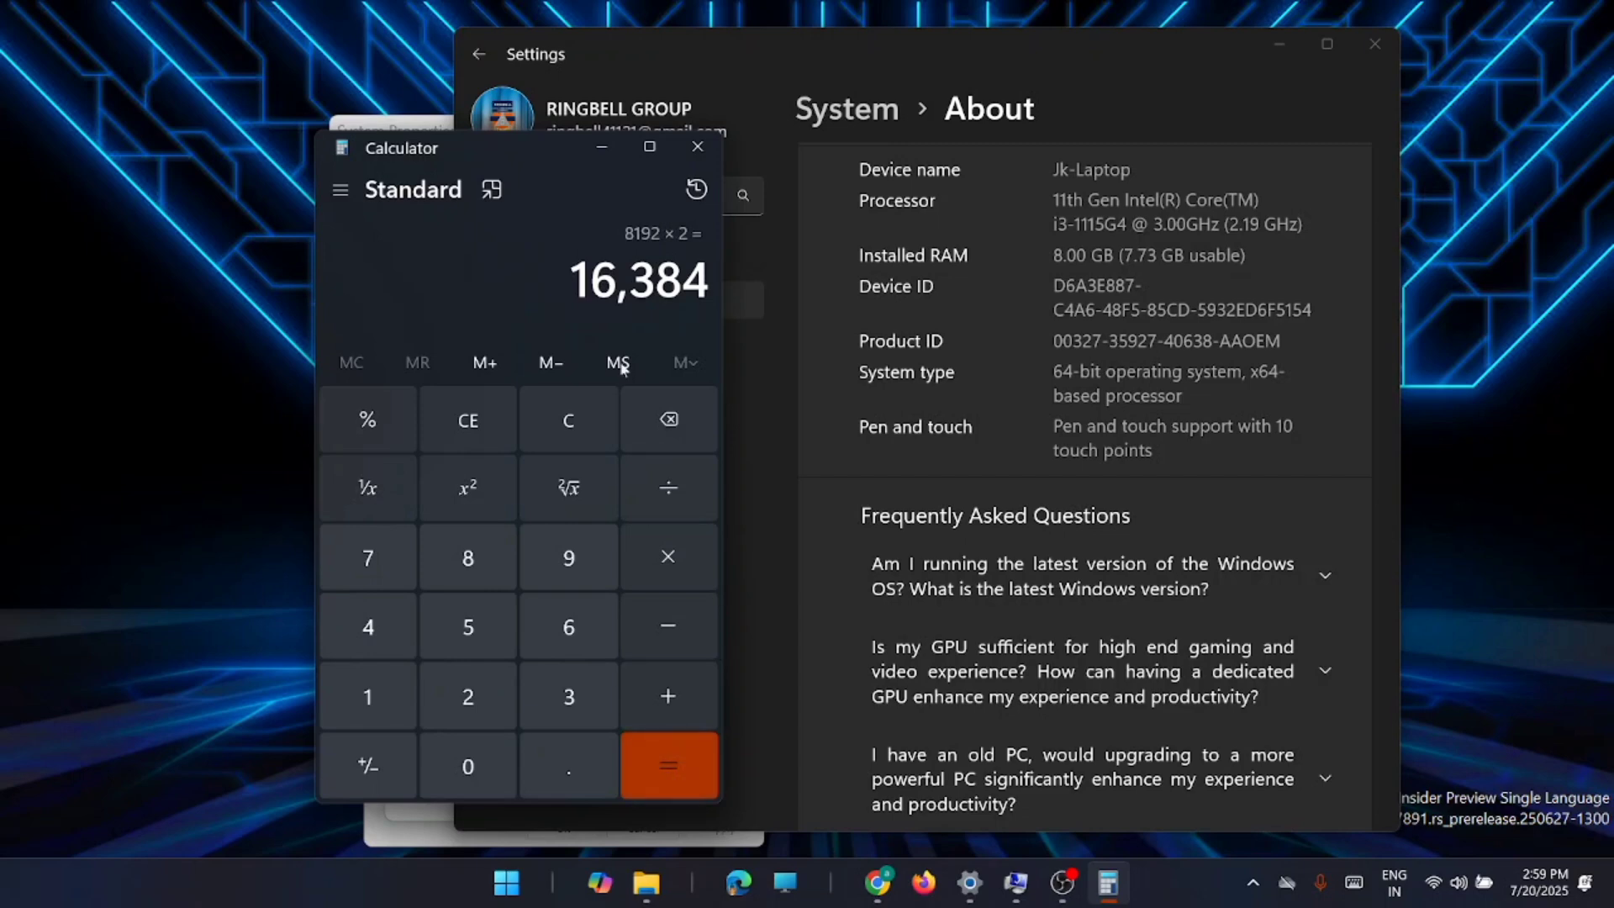
- Copy the Calculator result and paste 16,384 as the initial paging file size for drive C in Virtual Memory
right_click(682, 293)
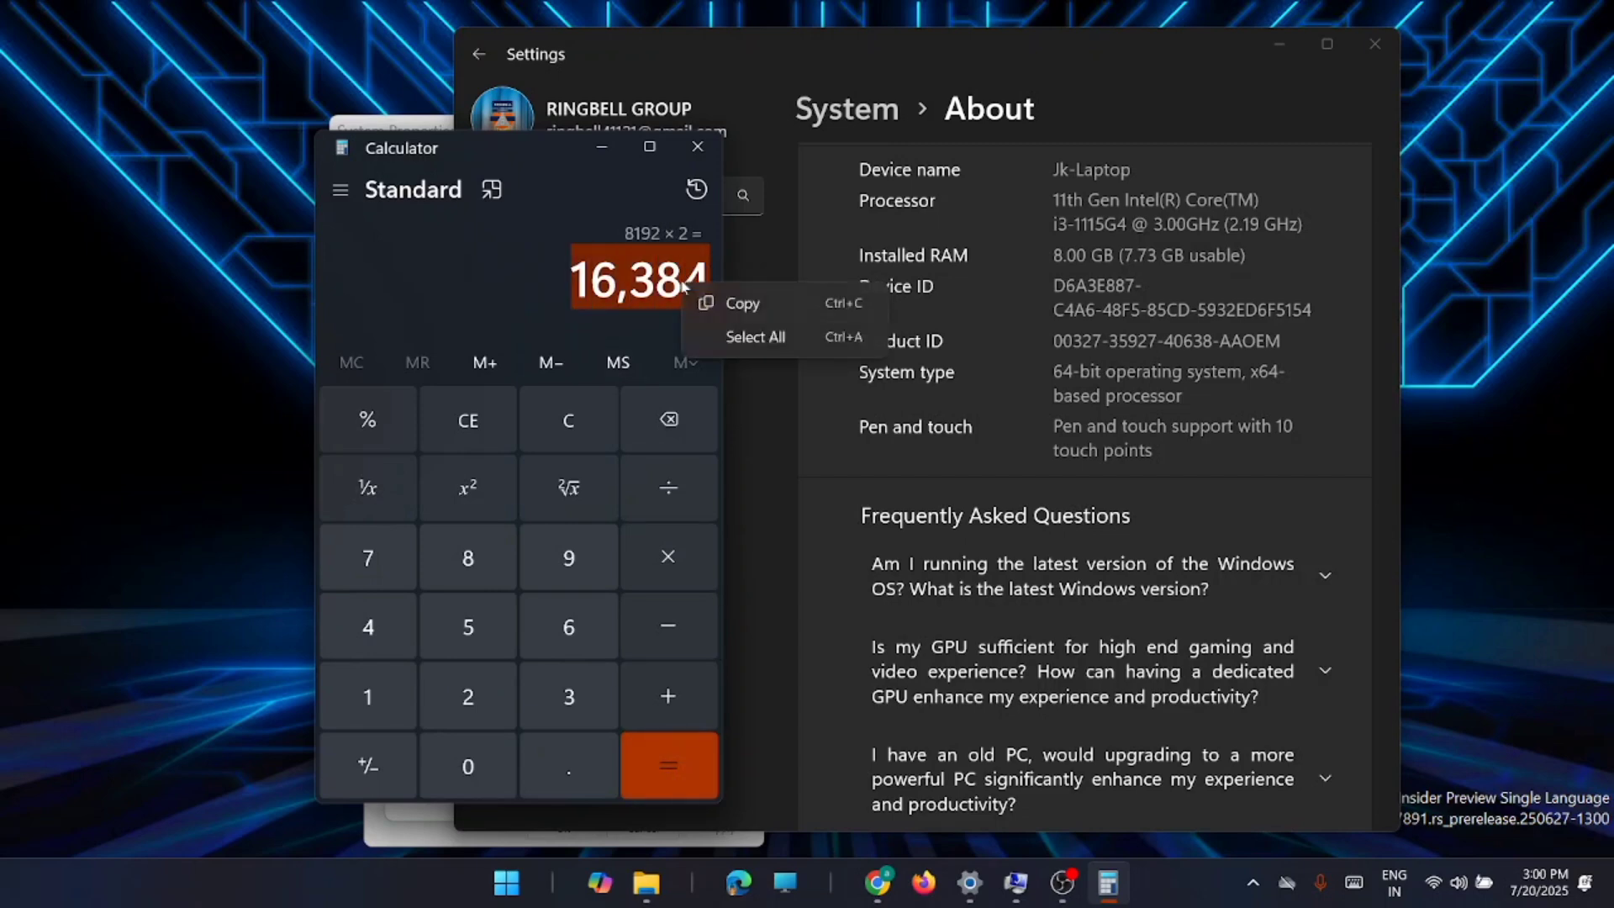
click(733, 304)
drag(553, 153, 1078, 189)
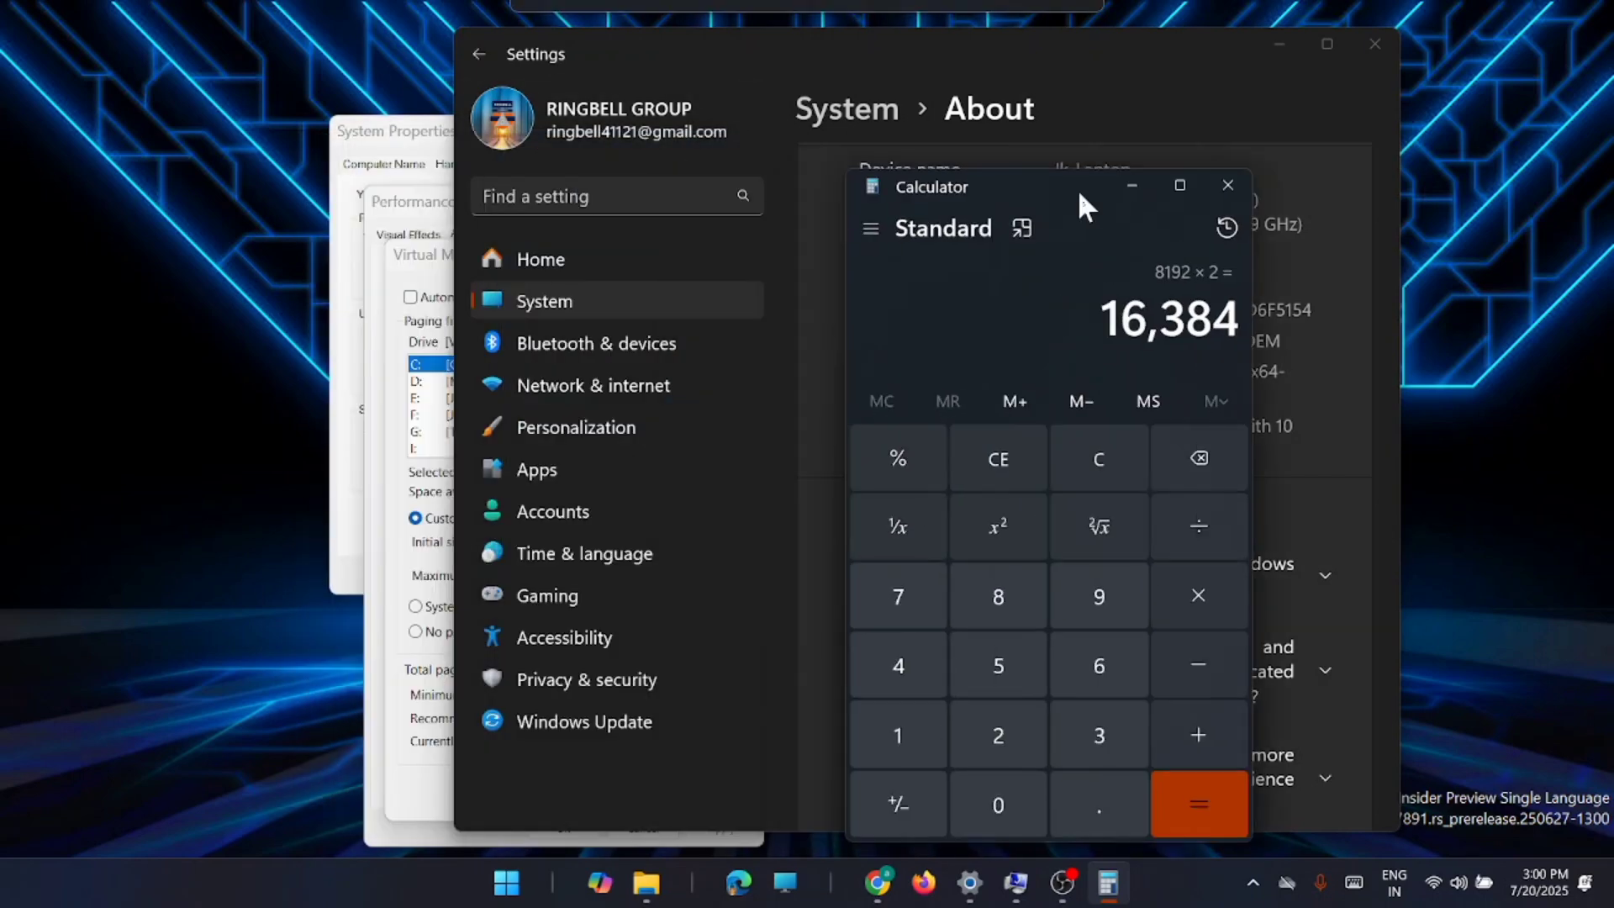
click(411, 202)
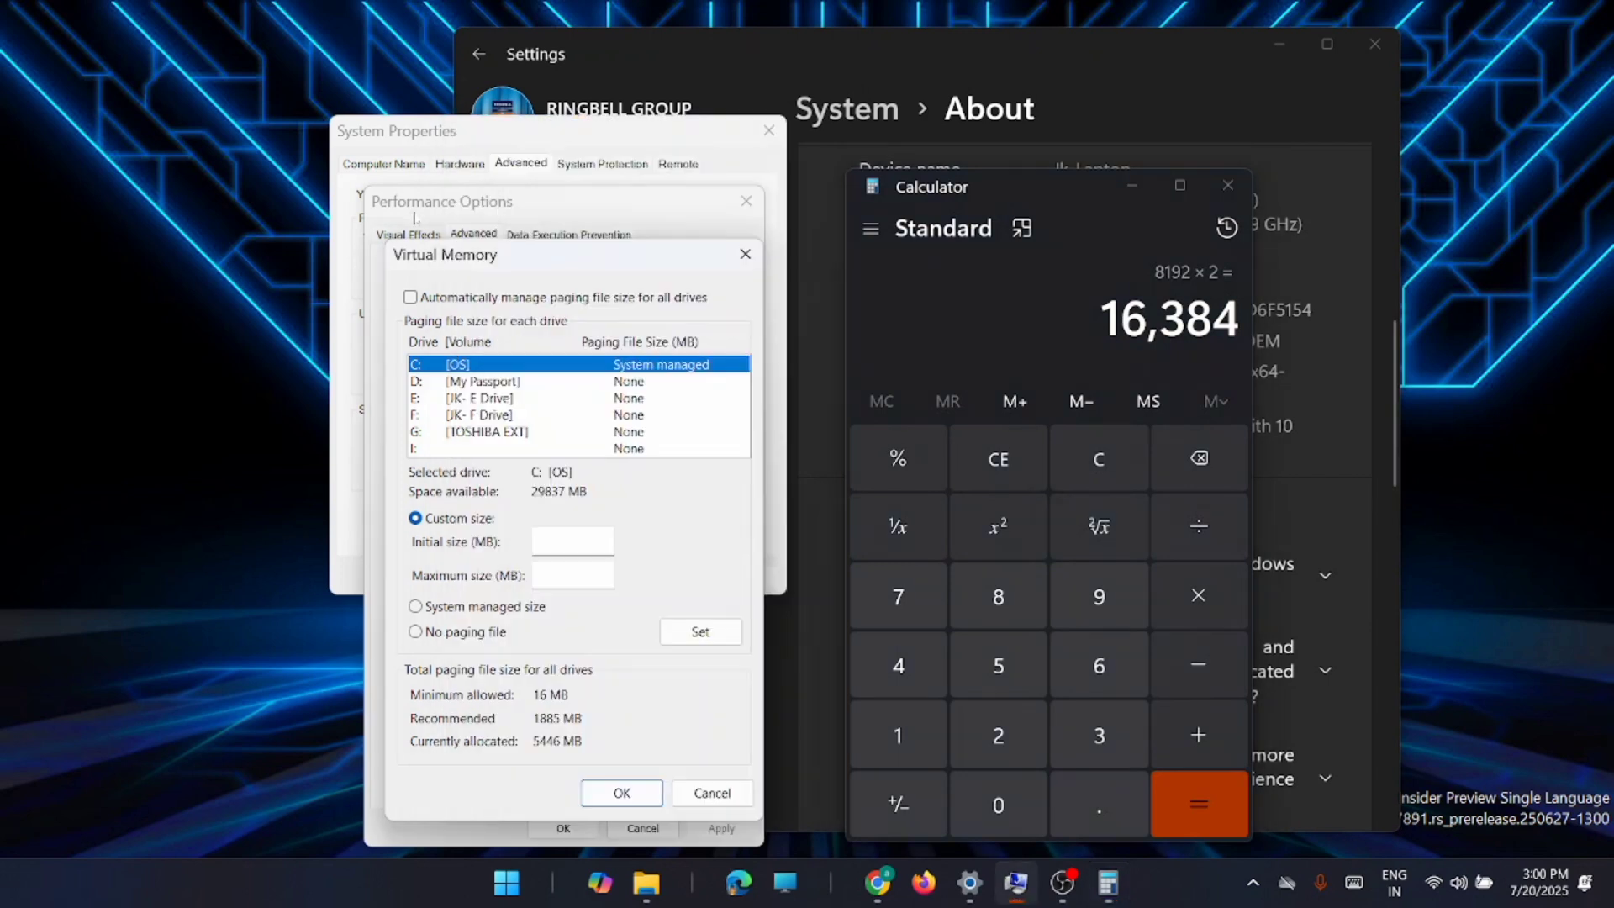
right_click(563, 548)
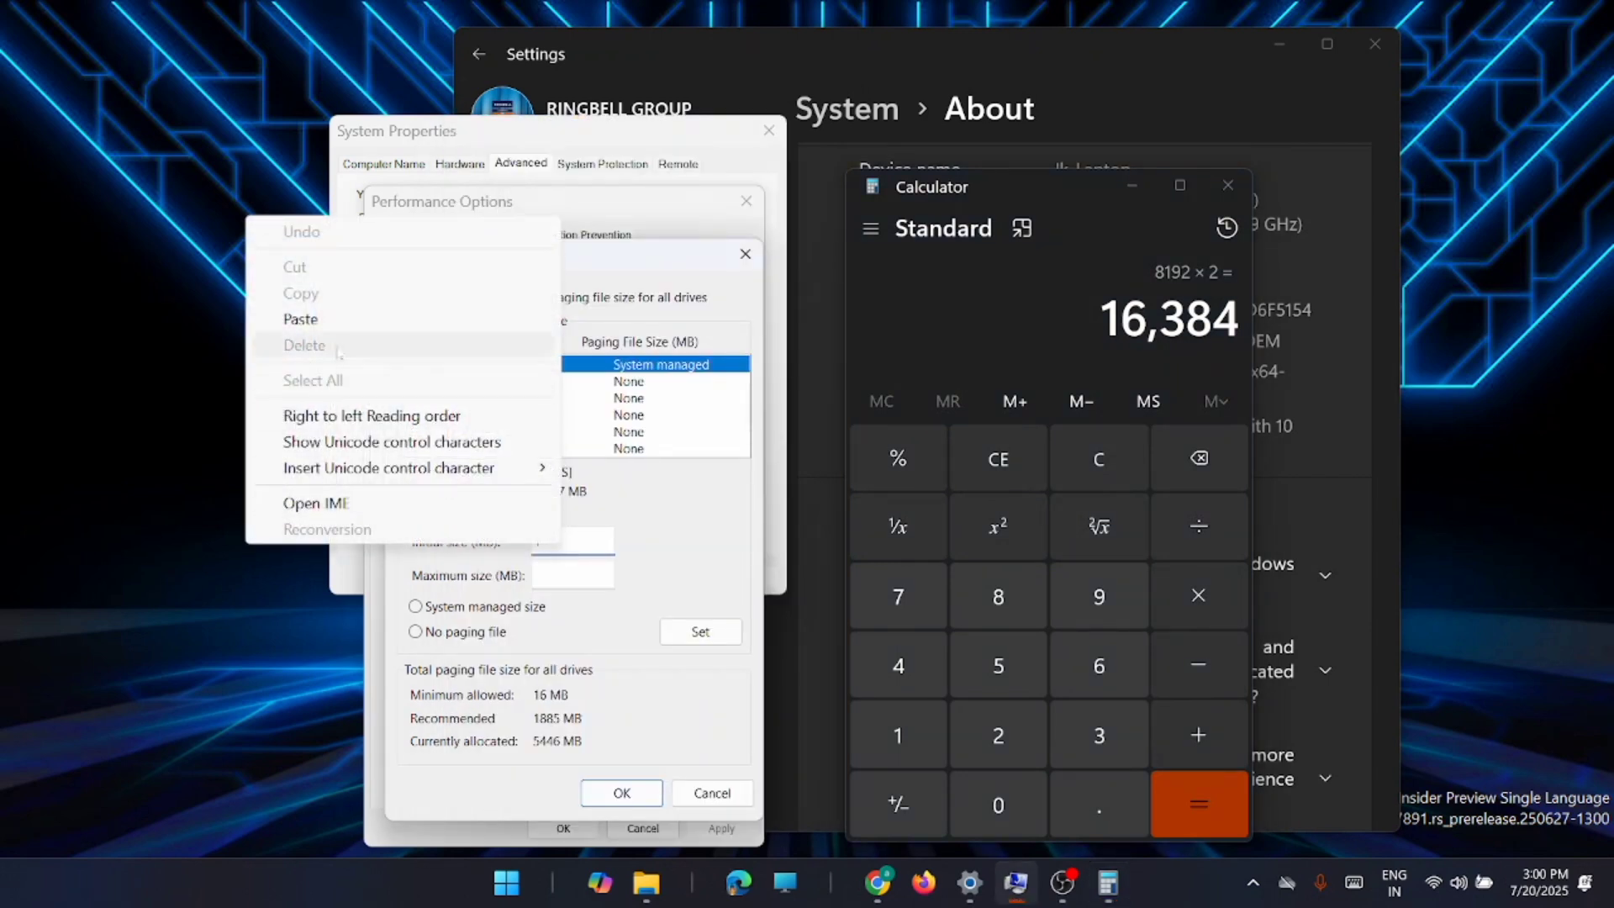
click(300, 319)
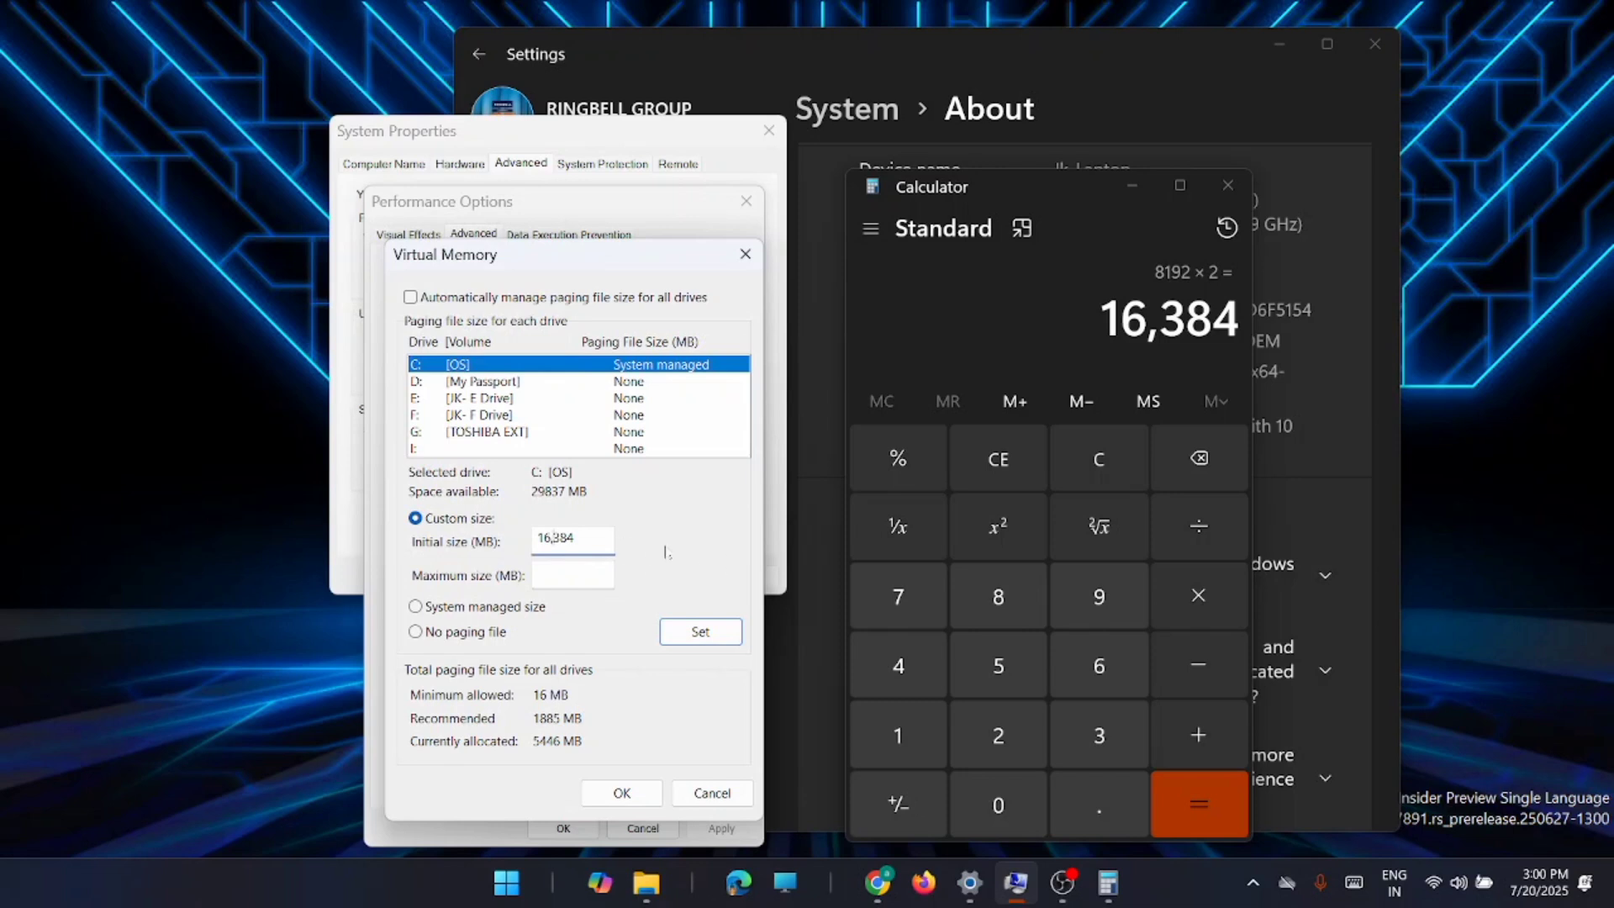
- Correct the initial size to 16384 MB, enter 16384 MB as the maximum, and set this custom paging file size for drive C
key(BackSpace)
right_click(538, 574)
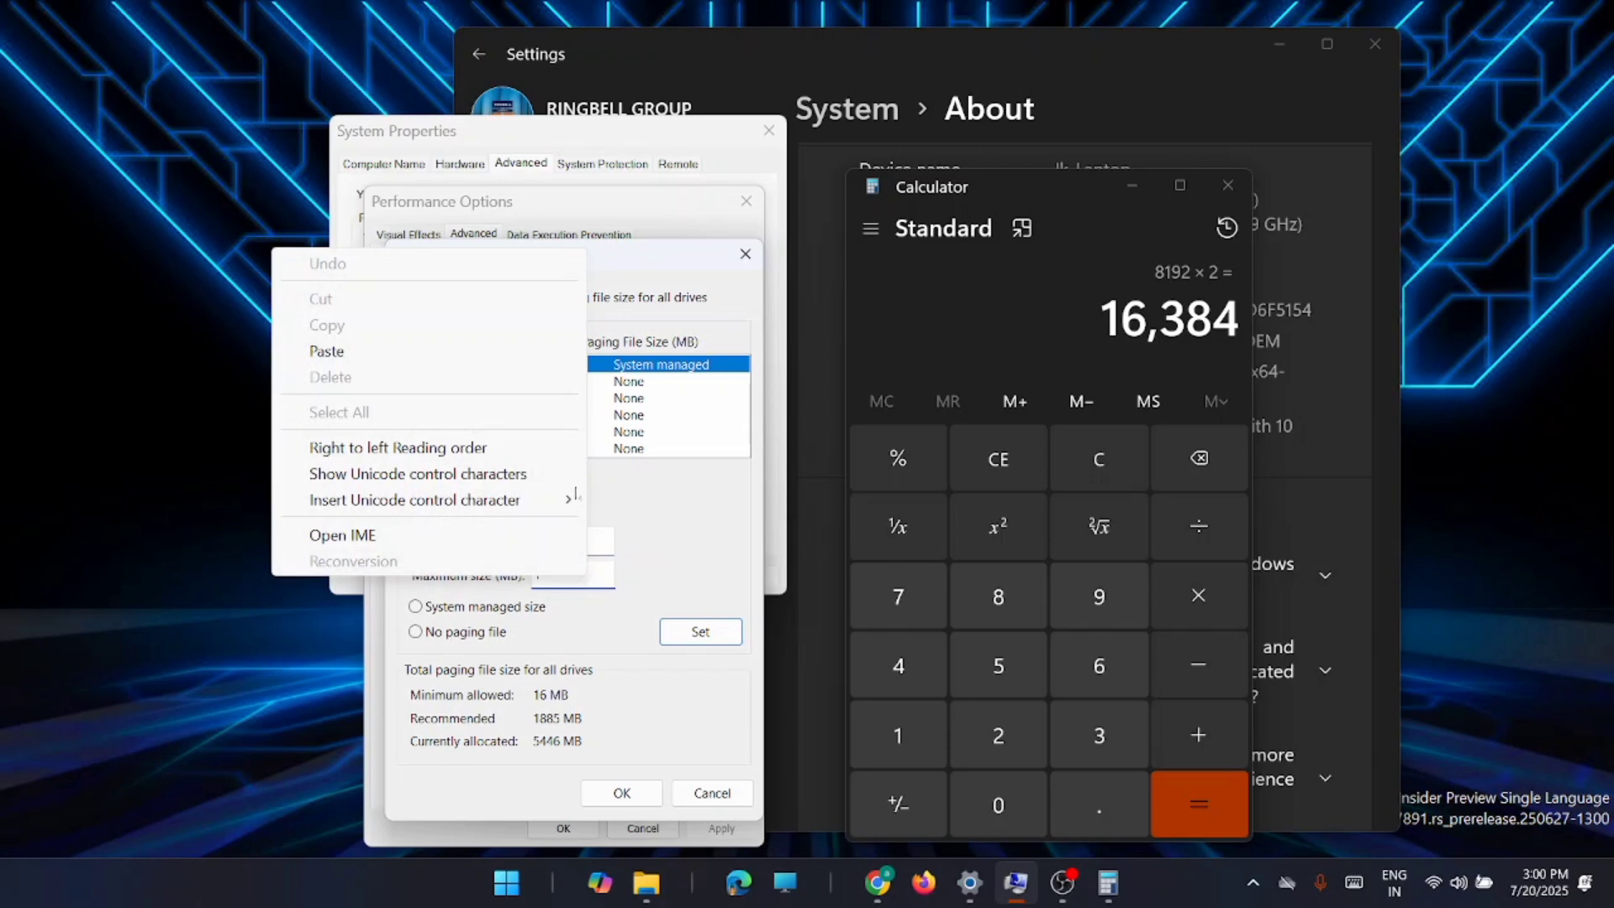
click(375, 351)
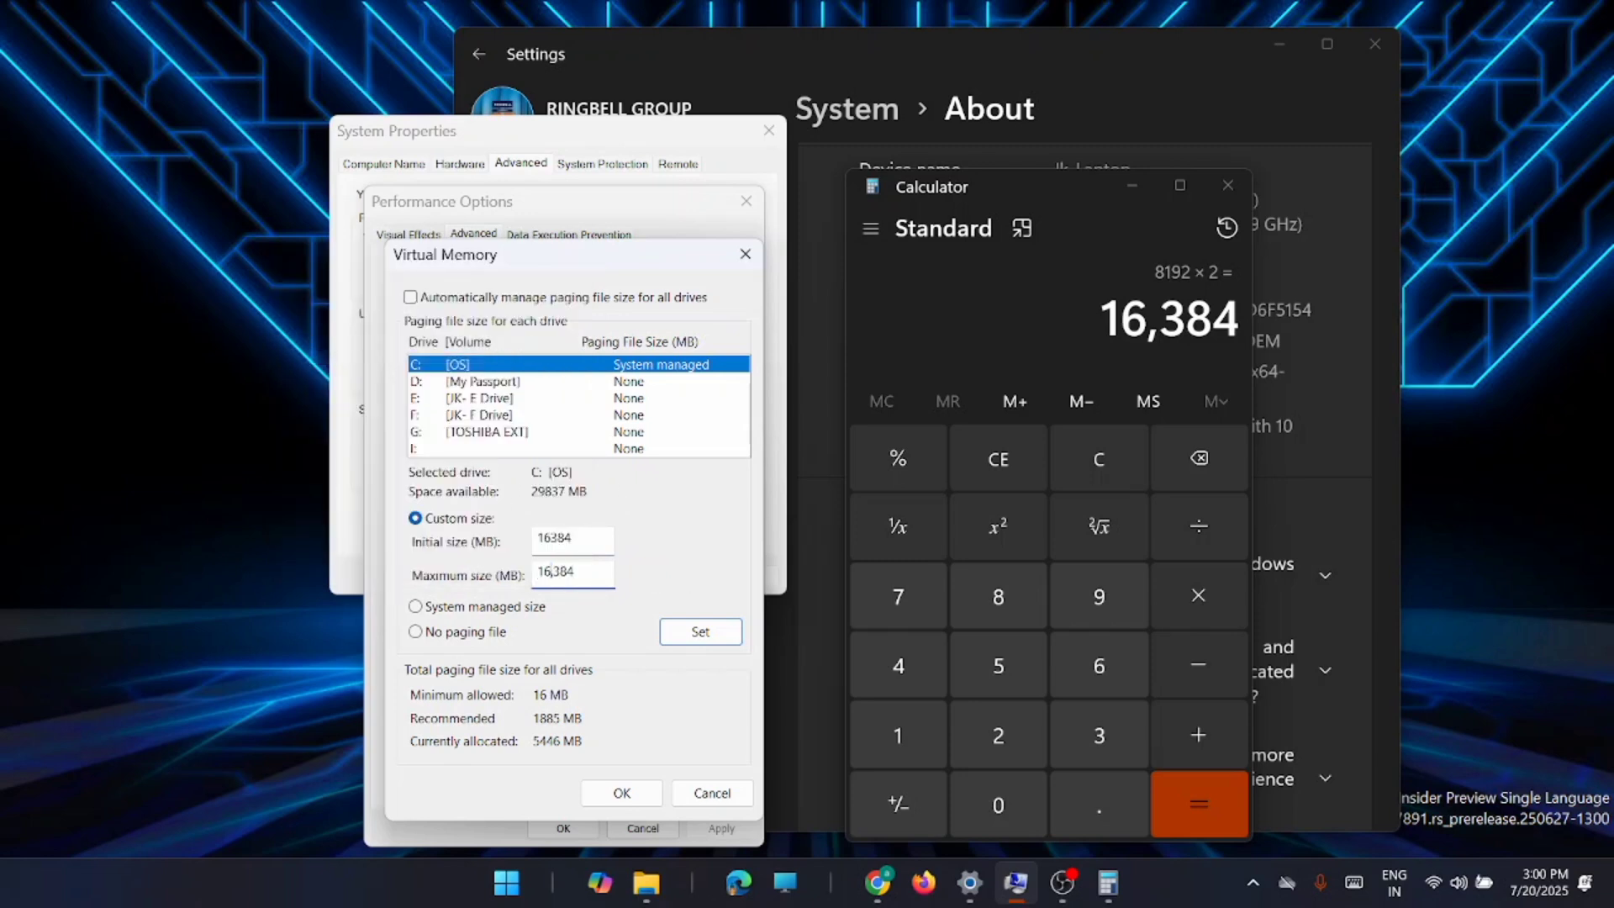
key(BackSpace)
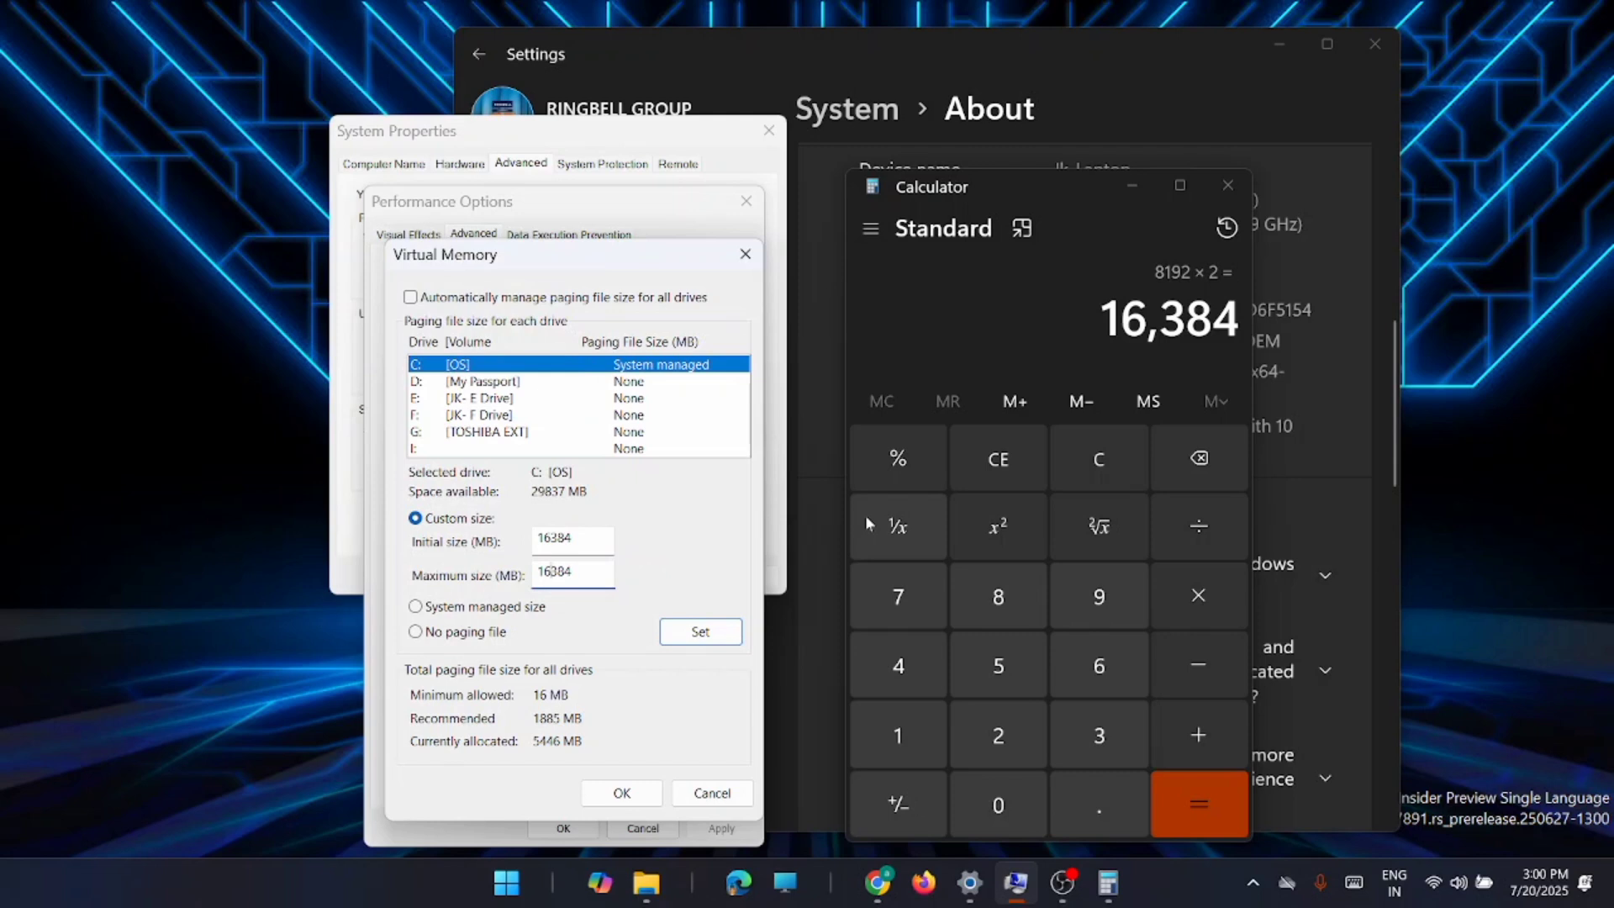
click(706, 636)
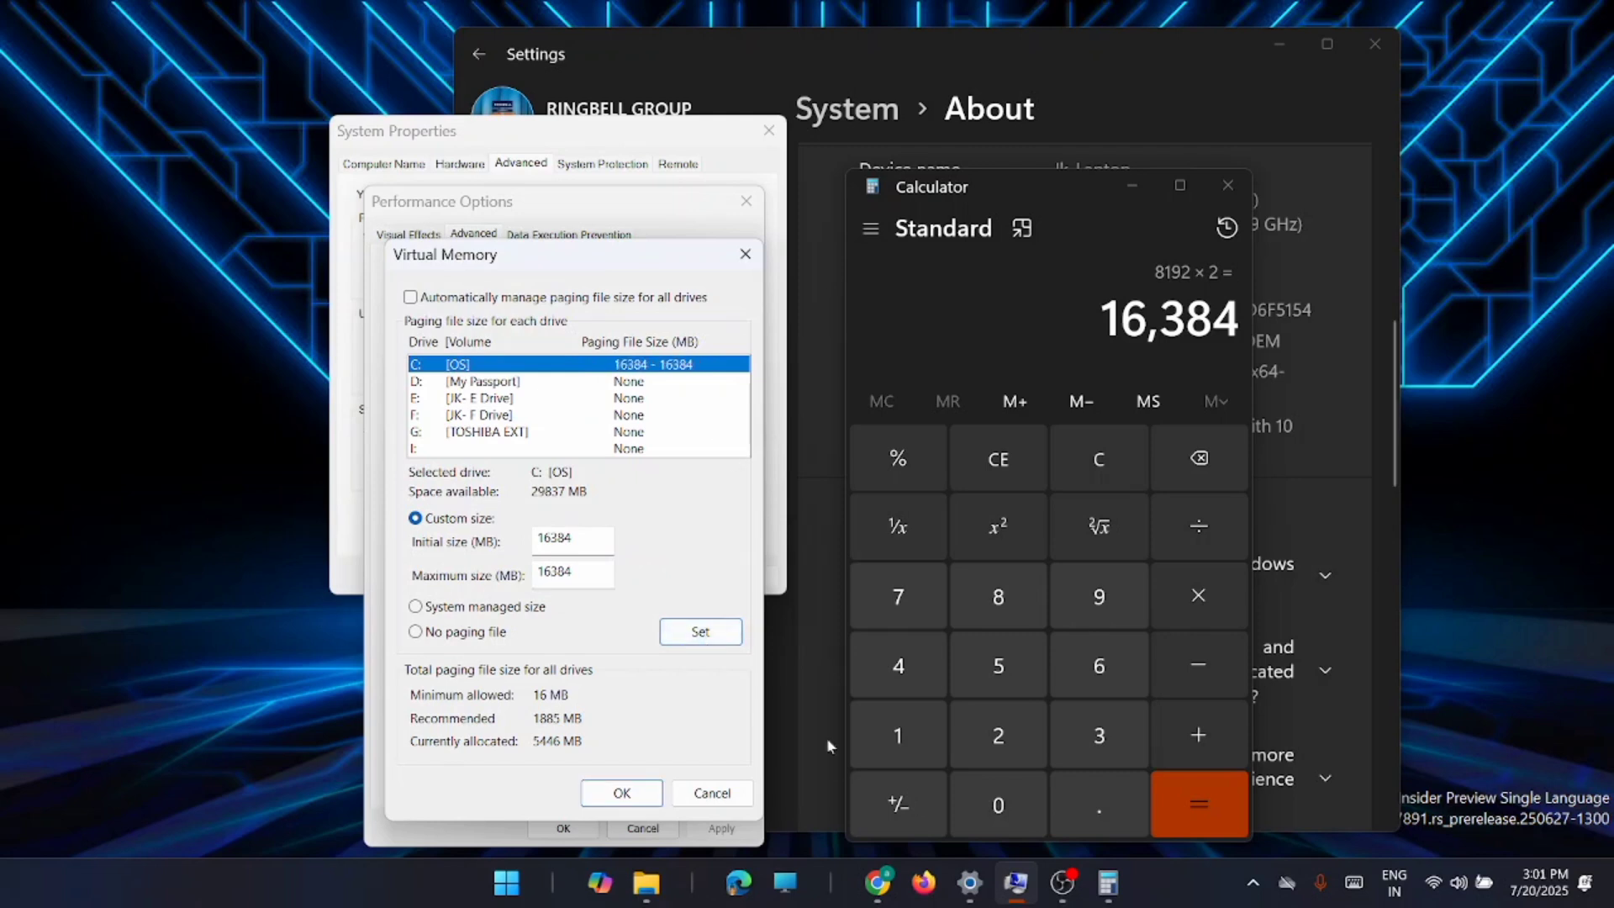
- Confirm the virtual memory changes through Performance Options and System Properties, and restart the computer immediately
click(632, 799)
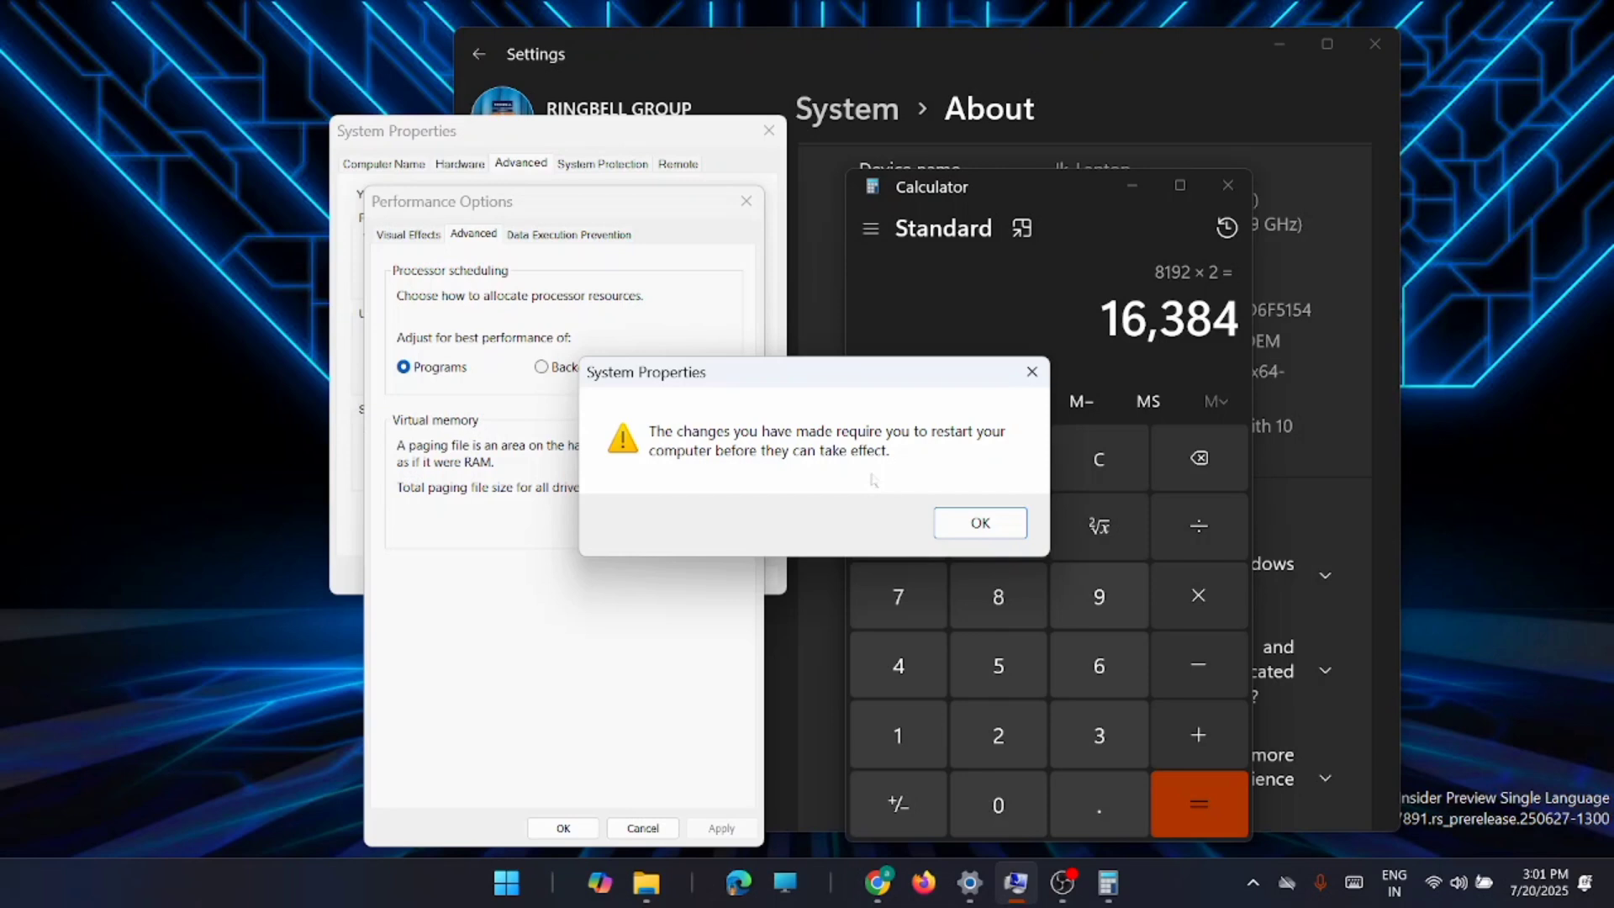
click(980, 522)
click(720, 829)
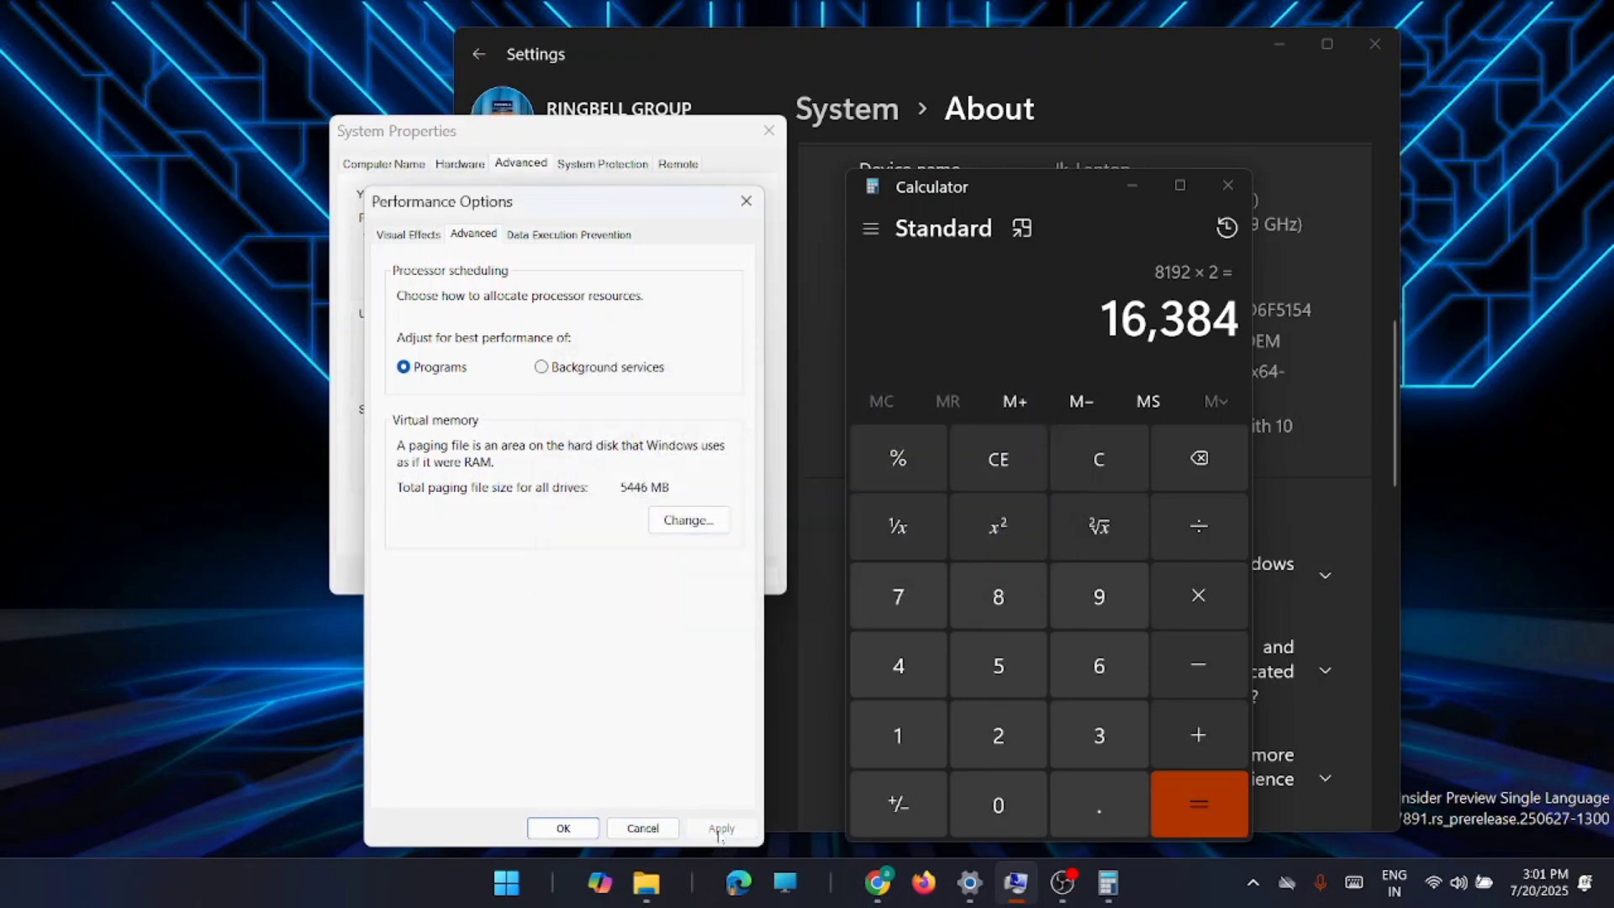
click(568, 829)
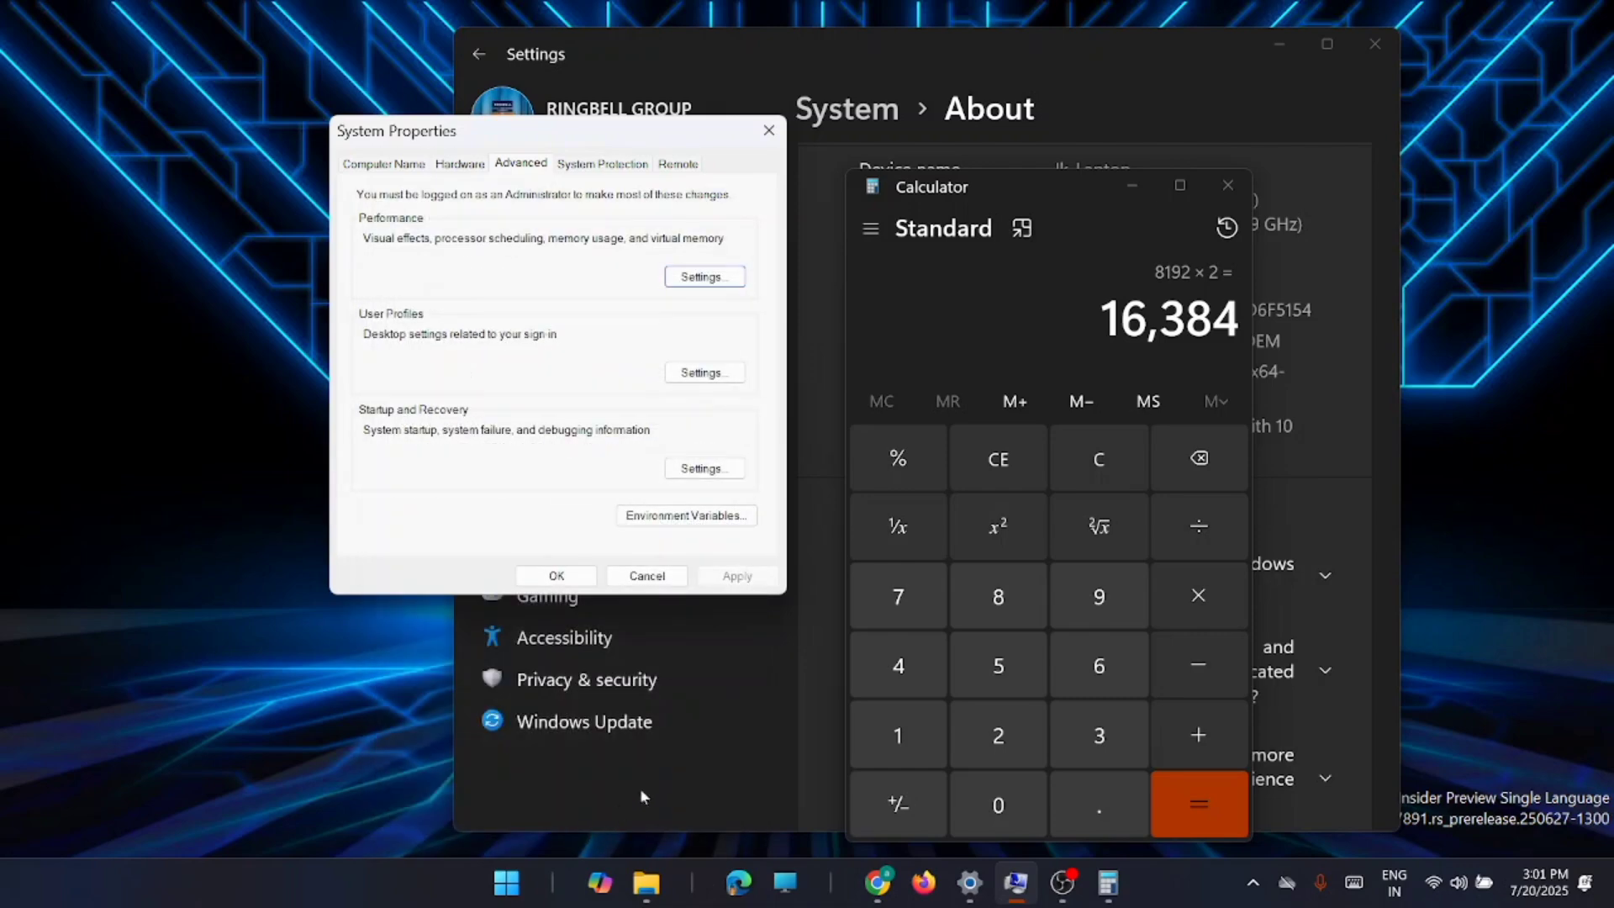
click(561, 575)
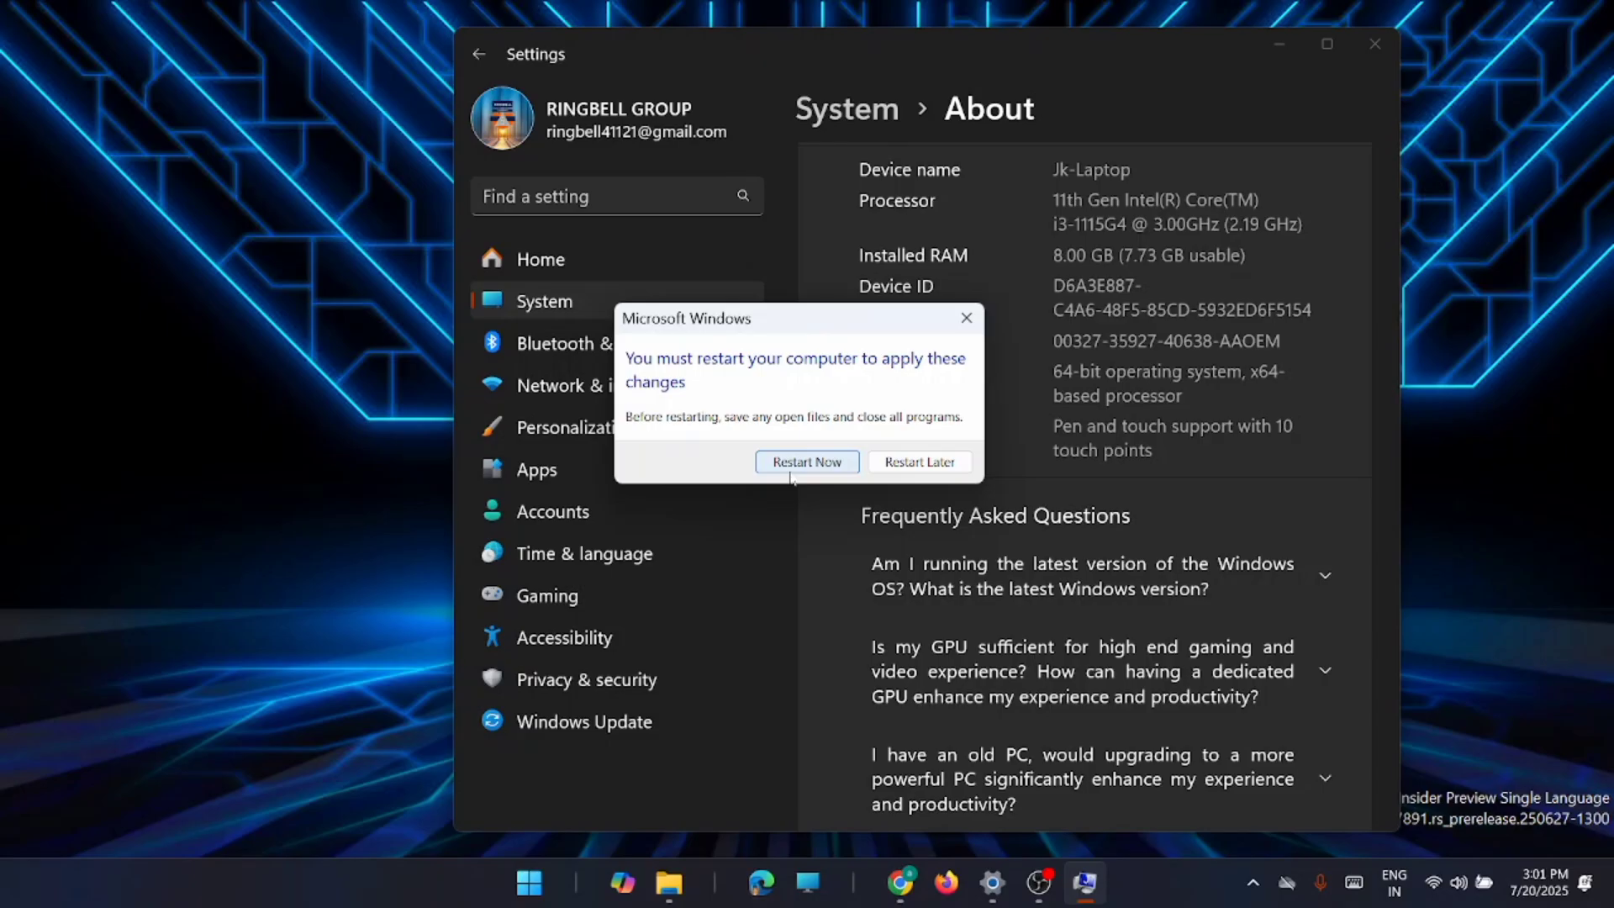
click(791, 470)
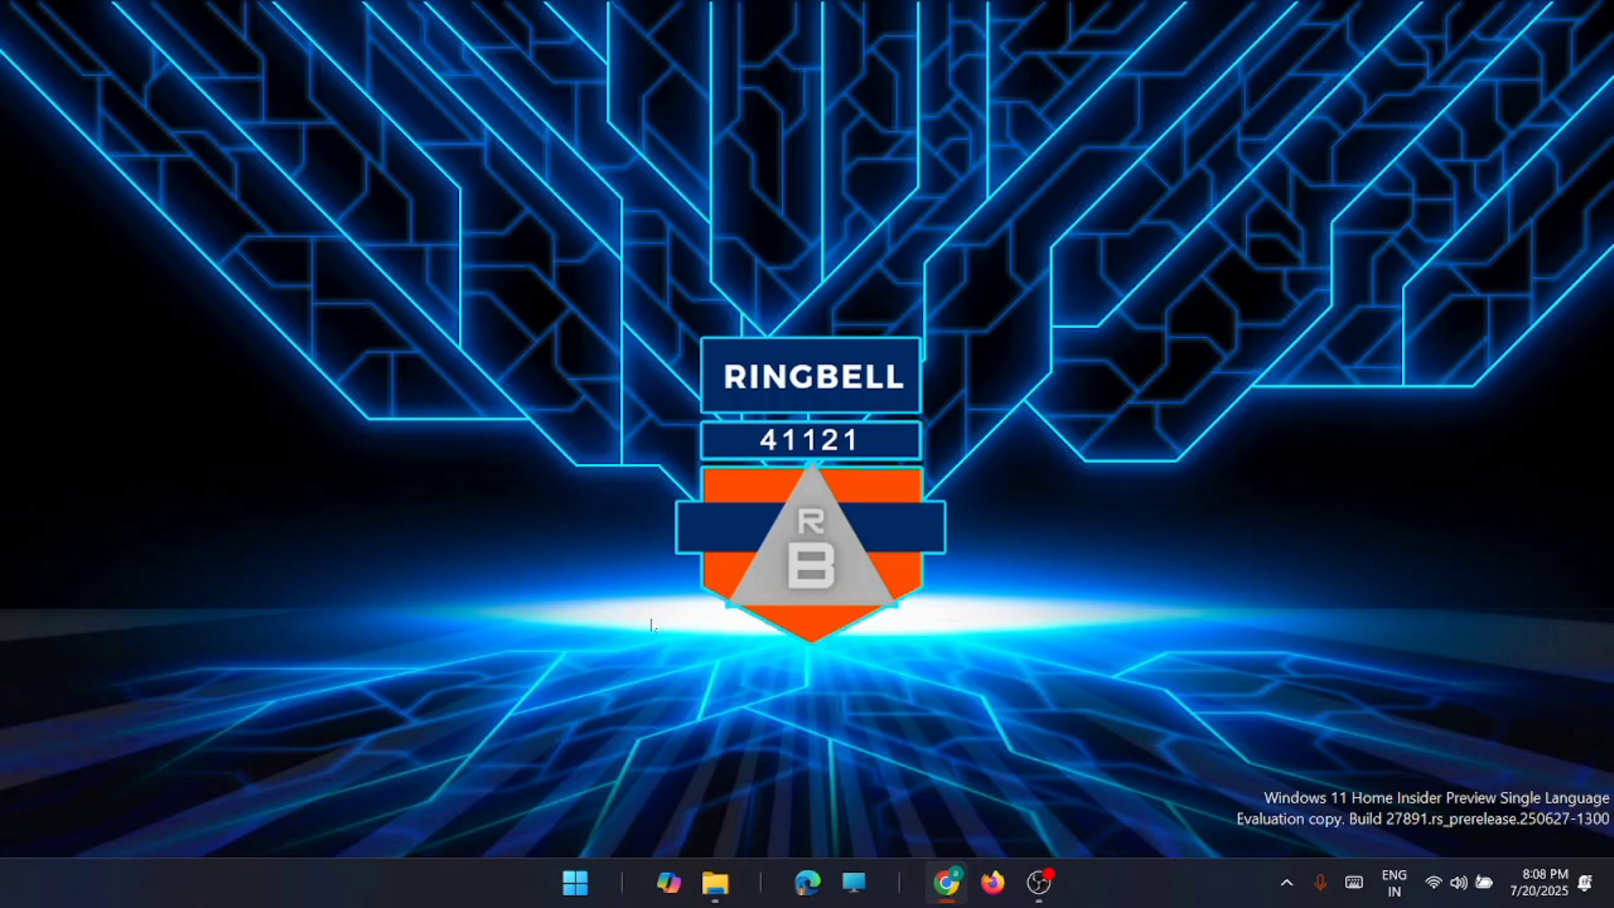
- Open drive C in File Explorer and look through its folders and files
key(super+e)
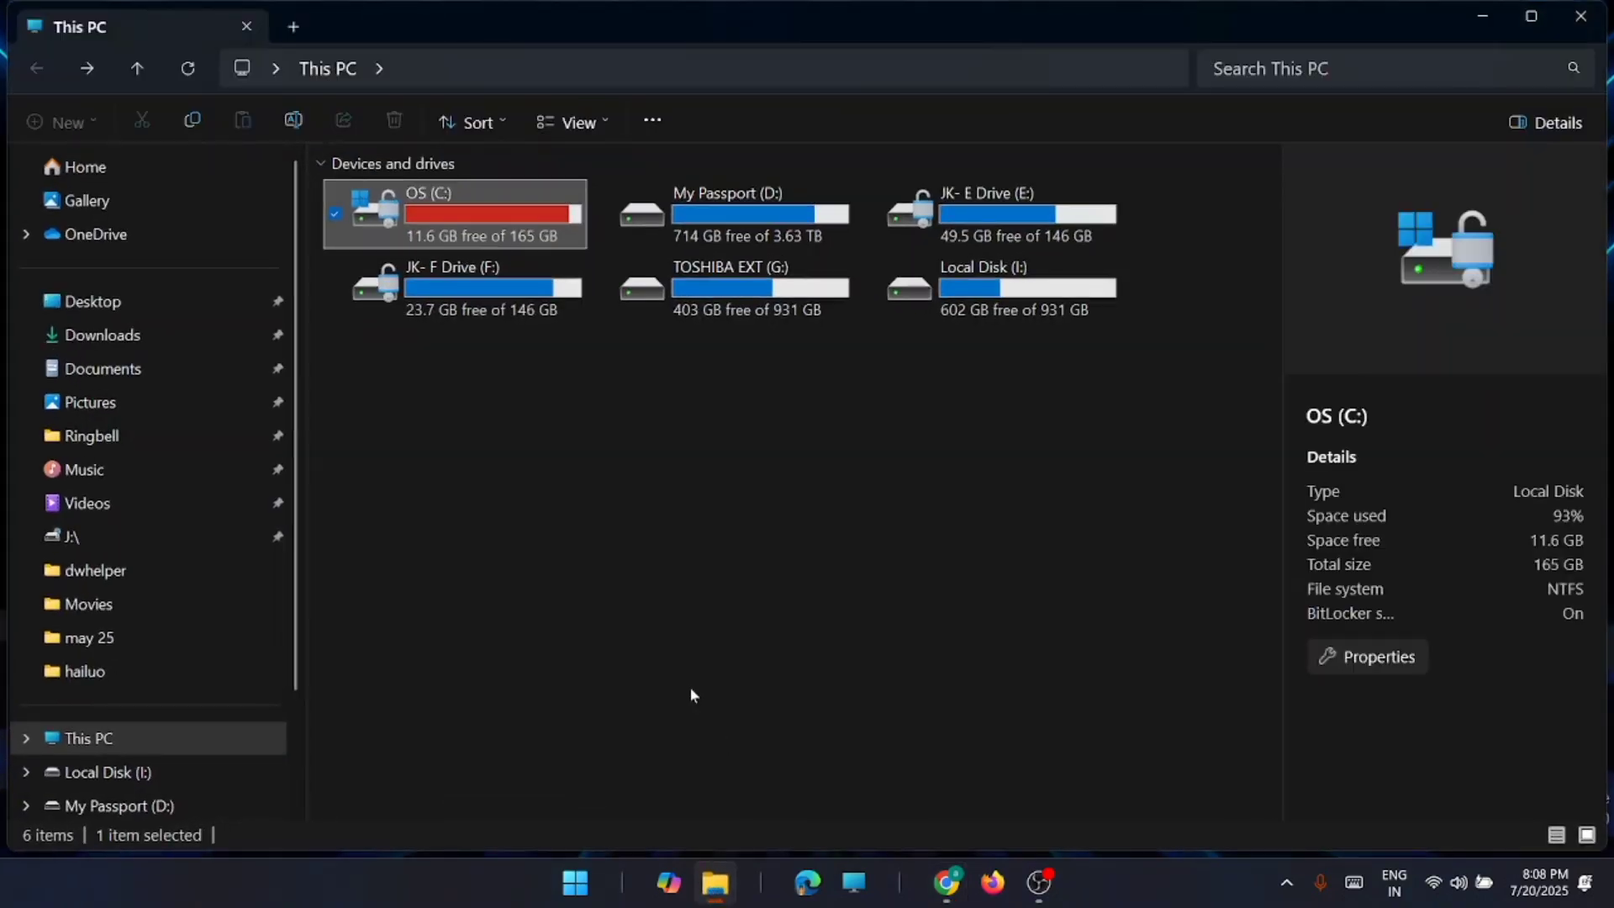
click(546, 471)
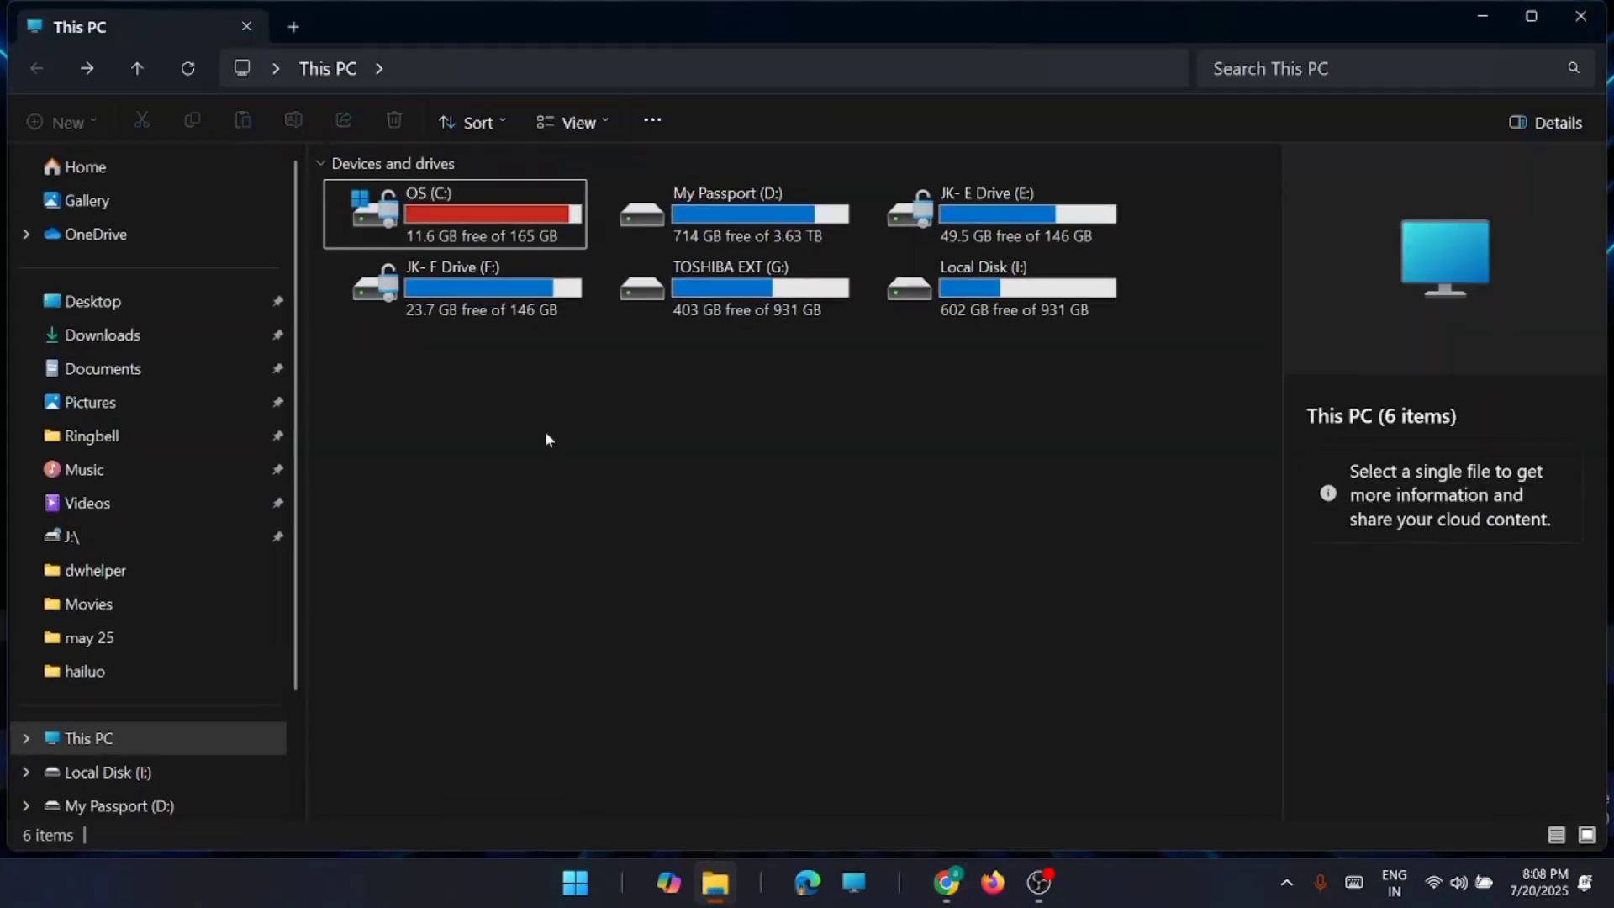
double_click(484, 226)
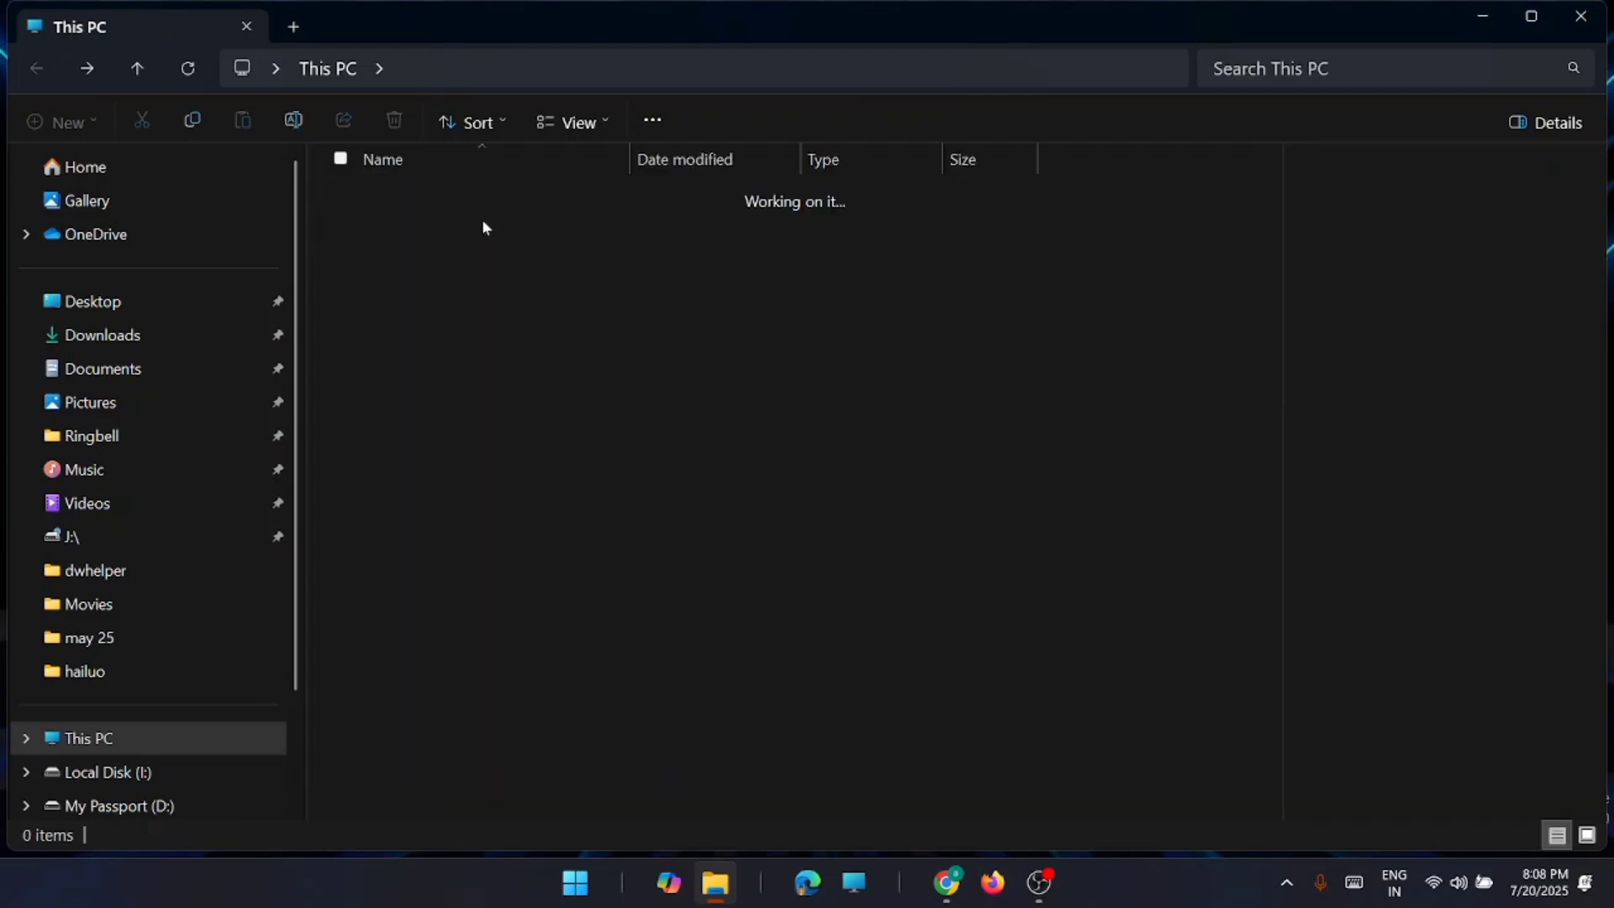
scroll(460, 475, down, 1)
scroll(460, 476, down, 4)
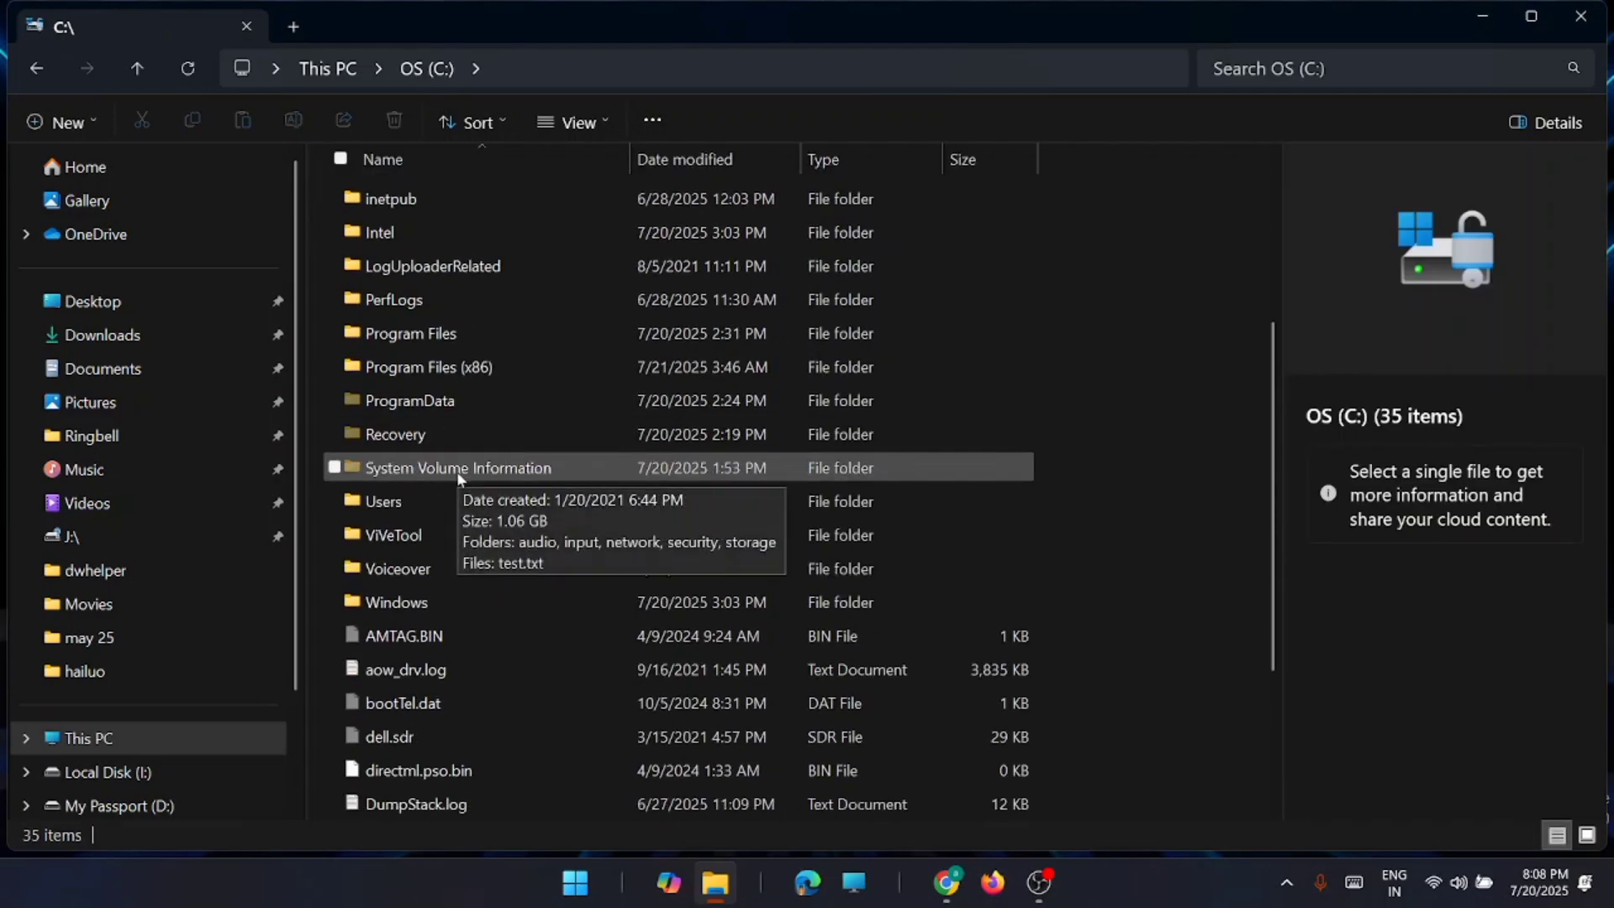
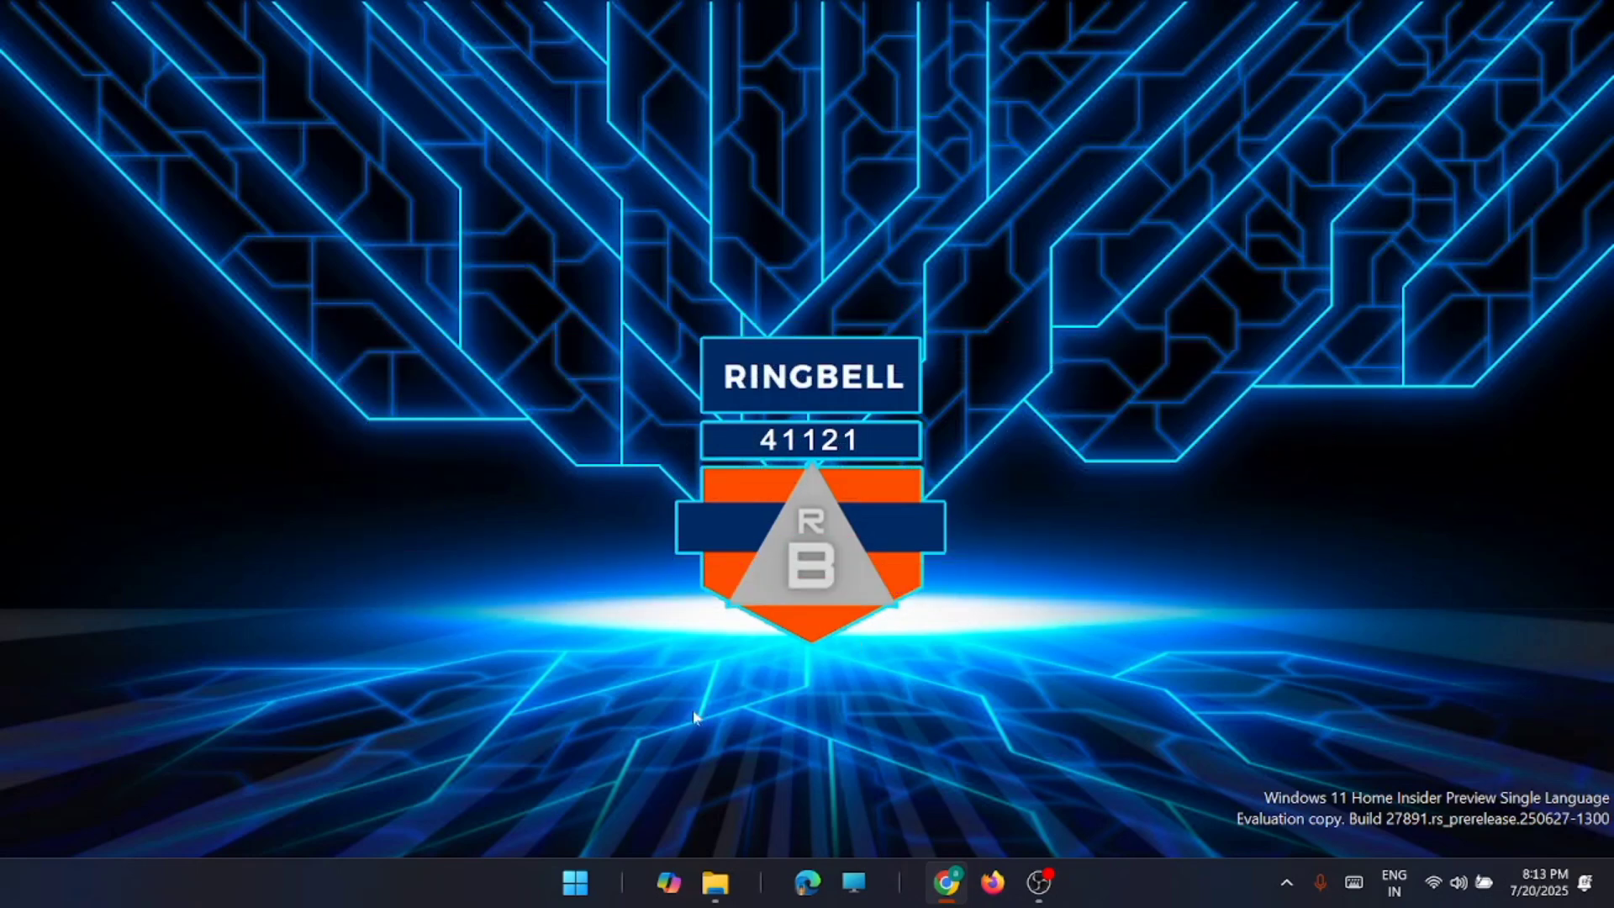
- Search Windows for regedit and open Registry Editor
click(580, 884)
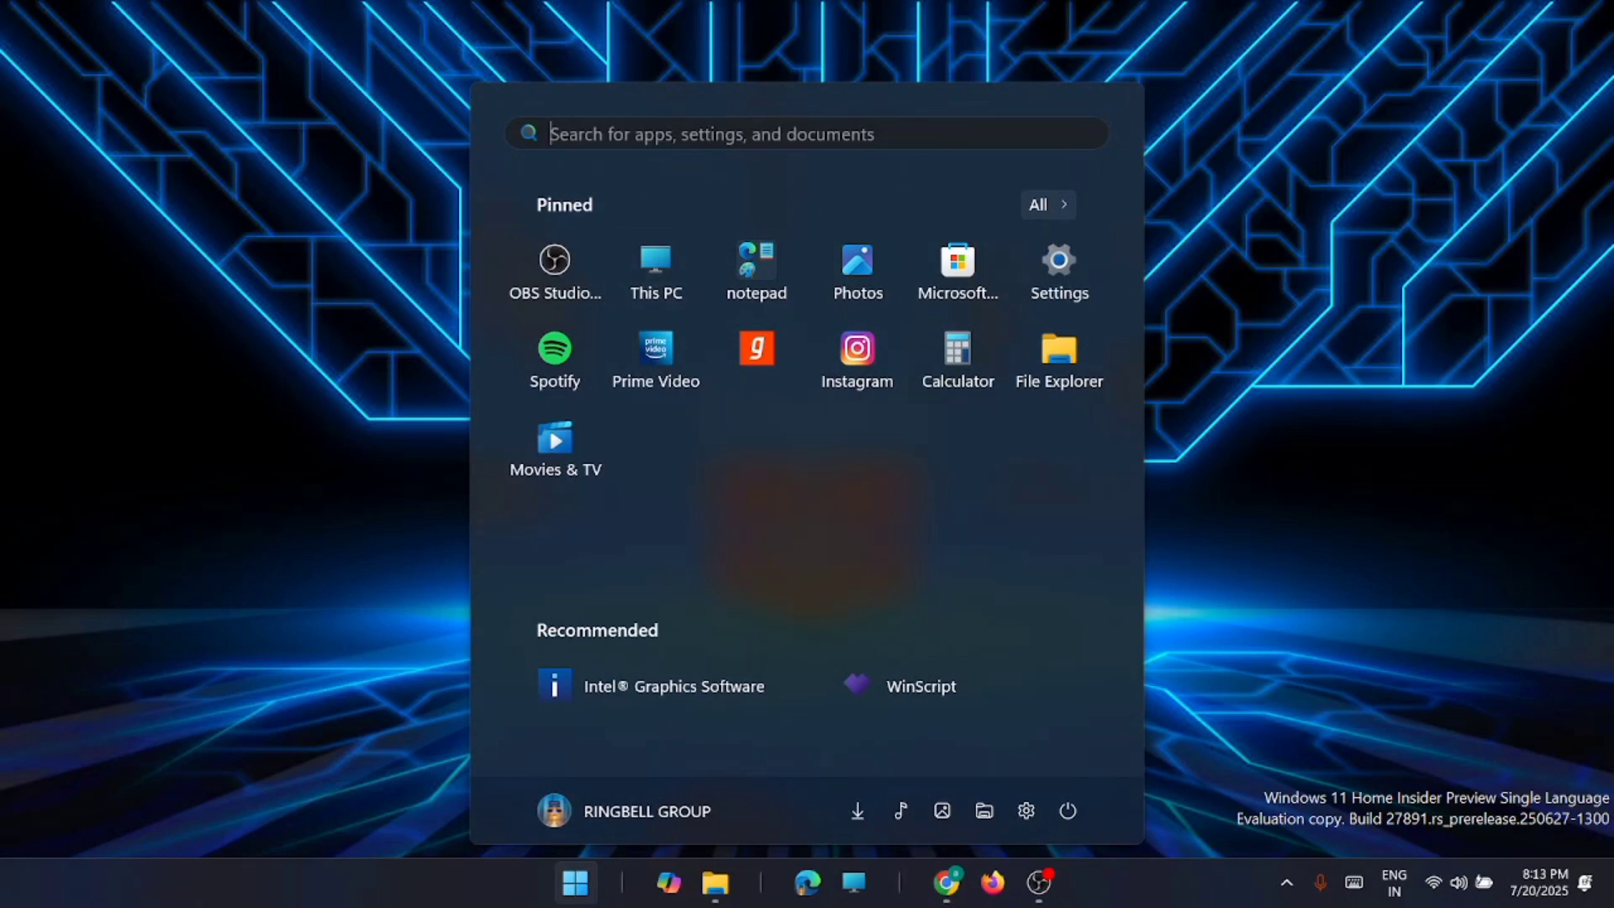
click(642, 133)
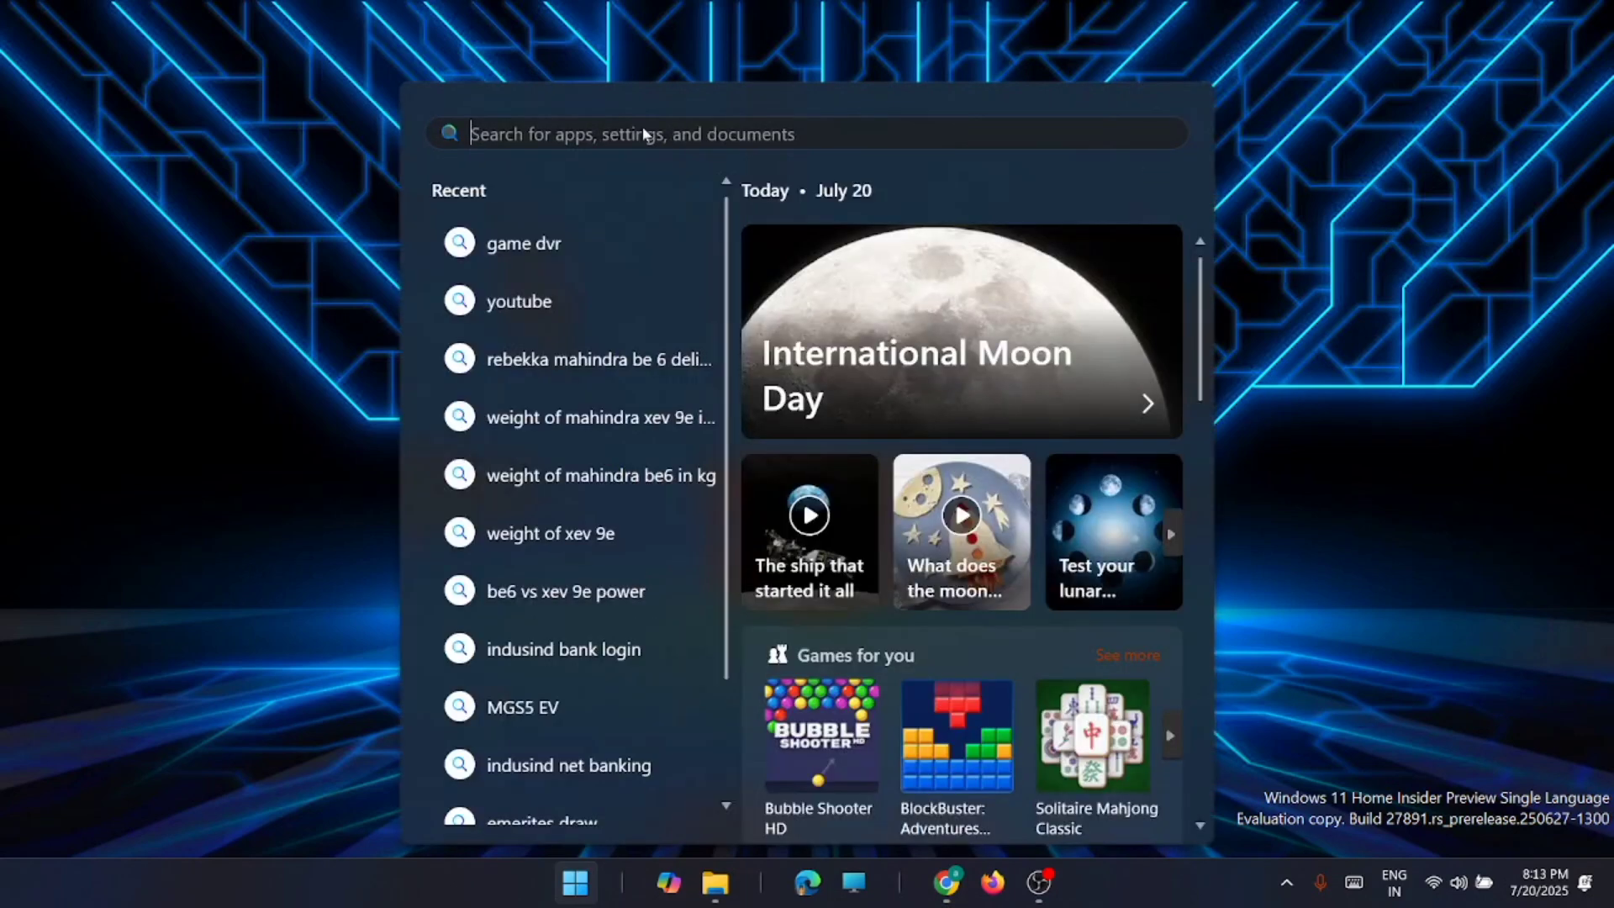
text(re)
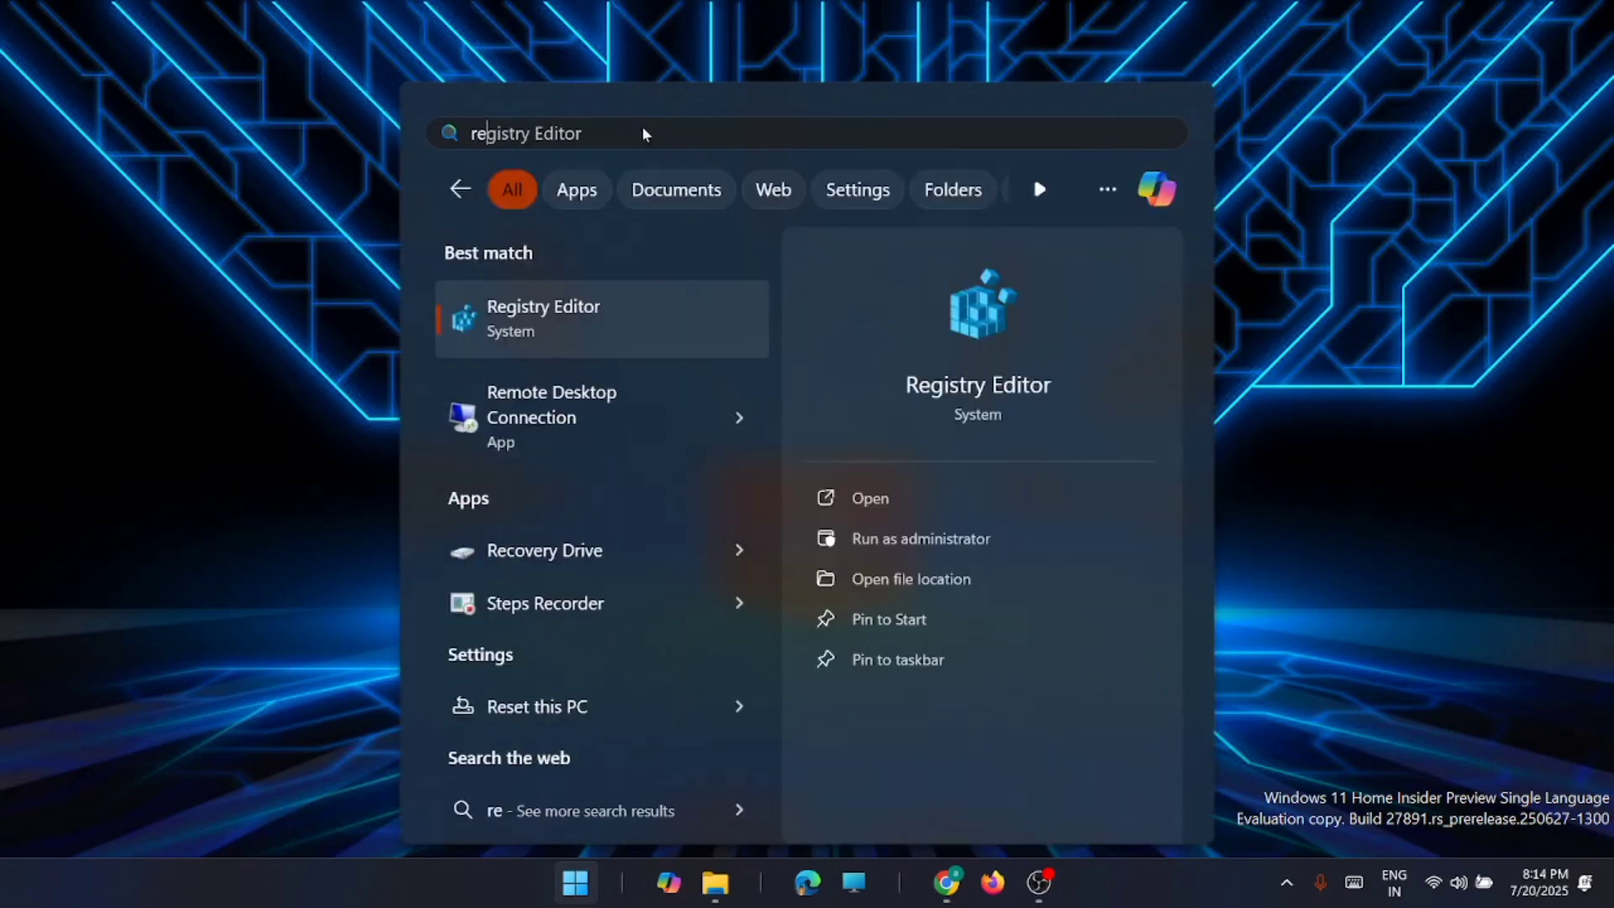
text(gedit)
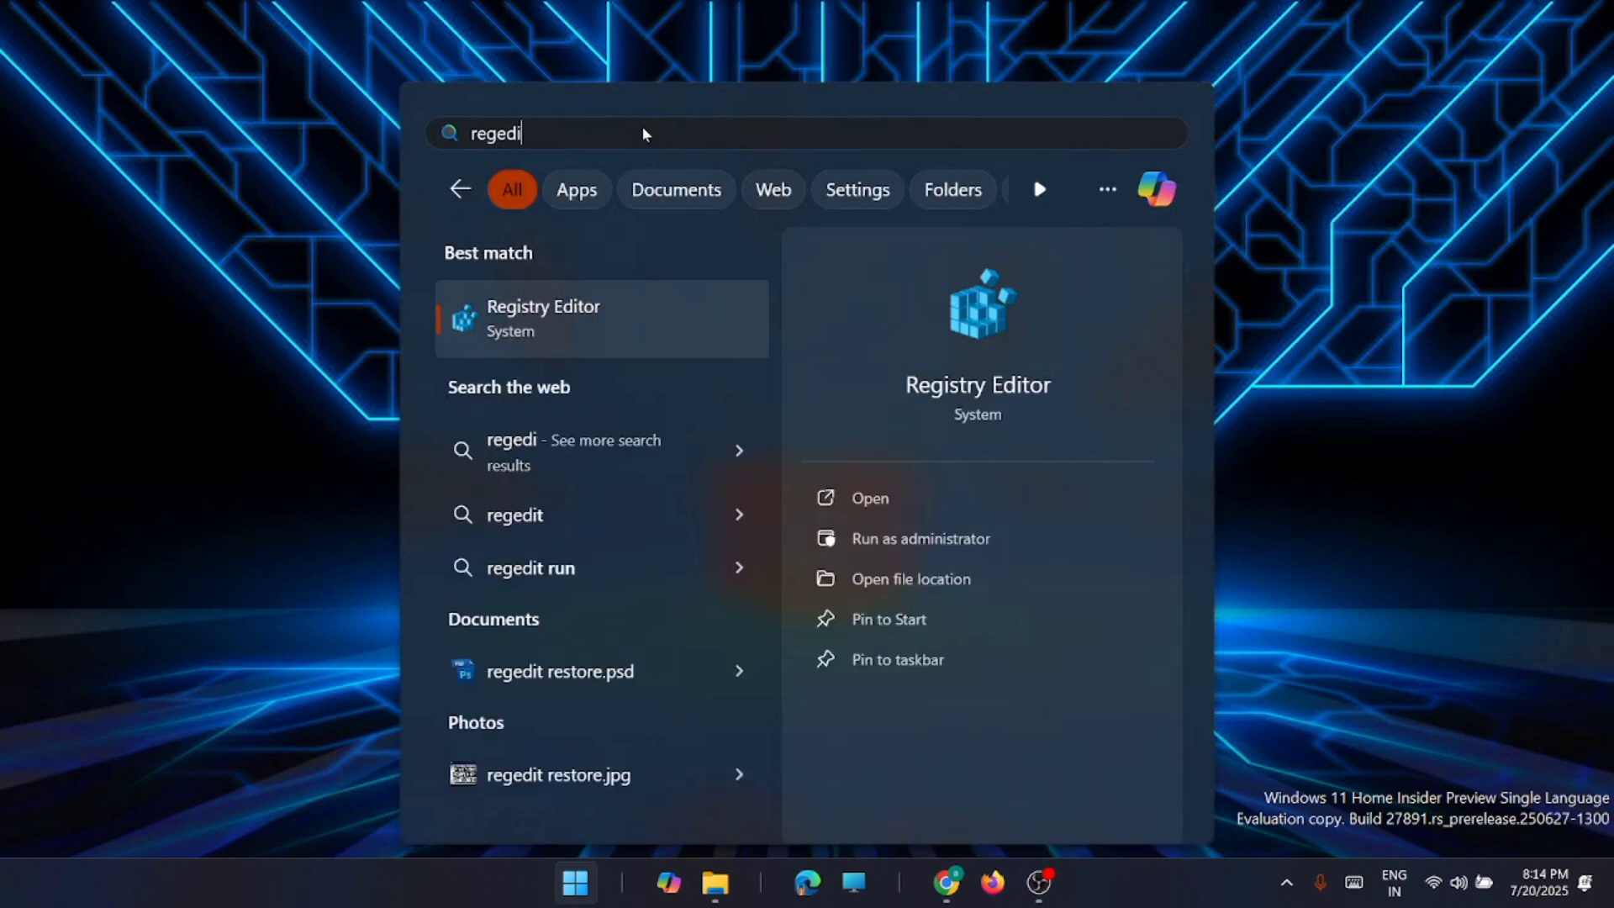
click(641, 326)
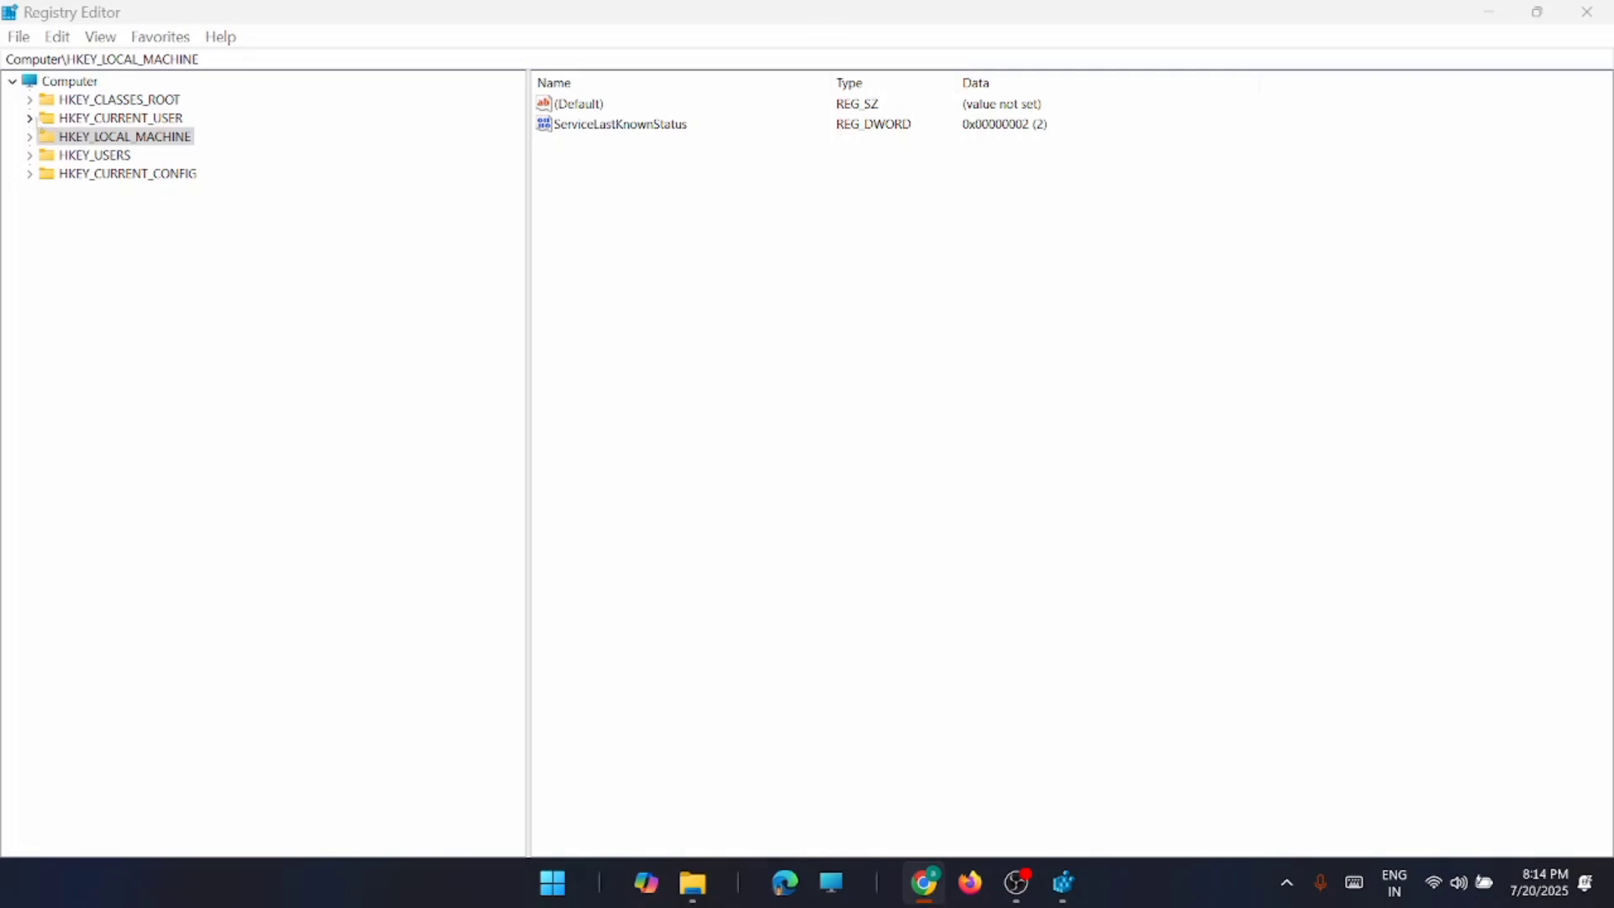
- Open the registry key HKEY_CURRENT_USER\System\GameConfigStore
click(29, 118)
click(97, 322)
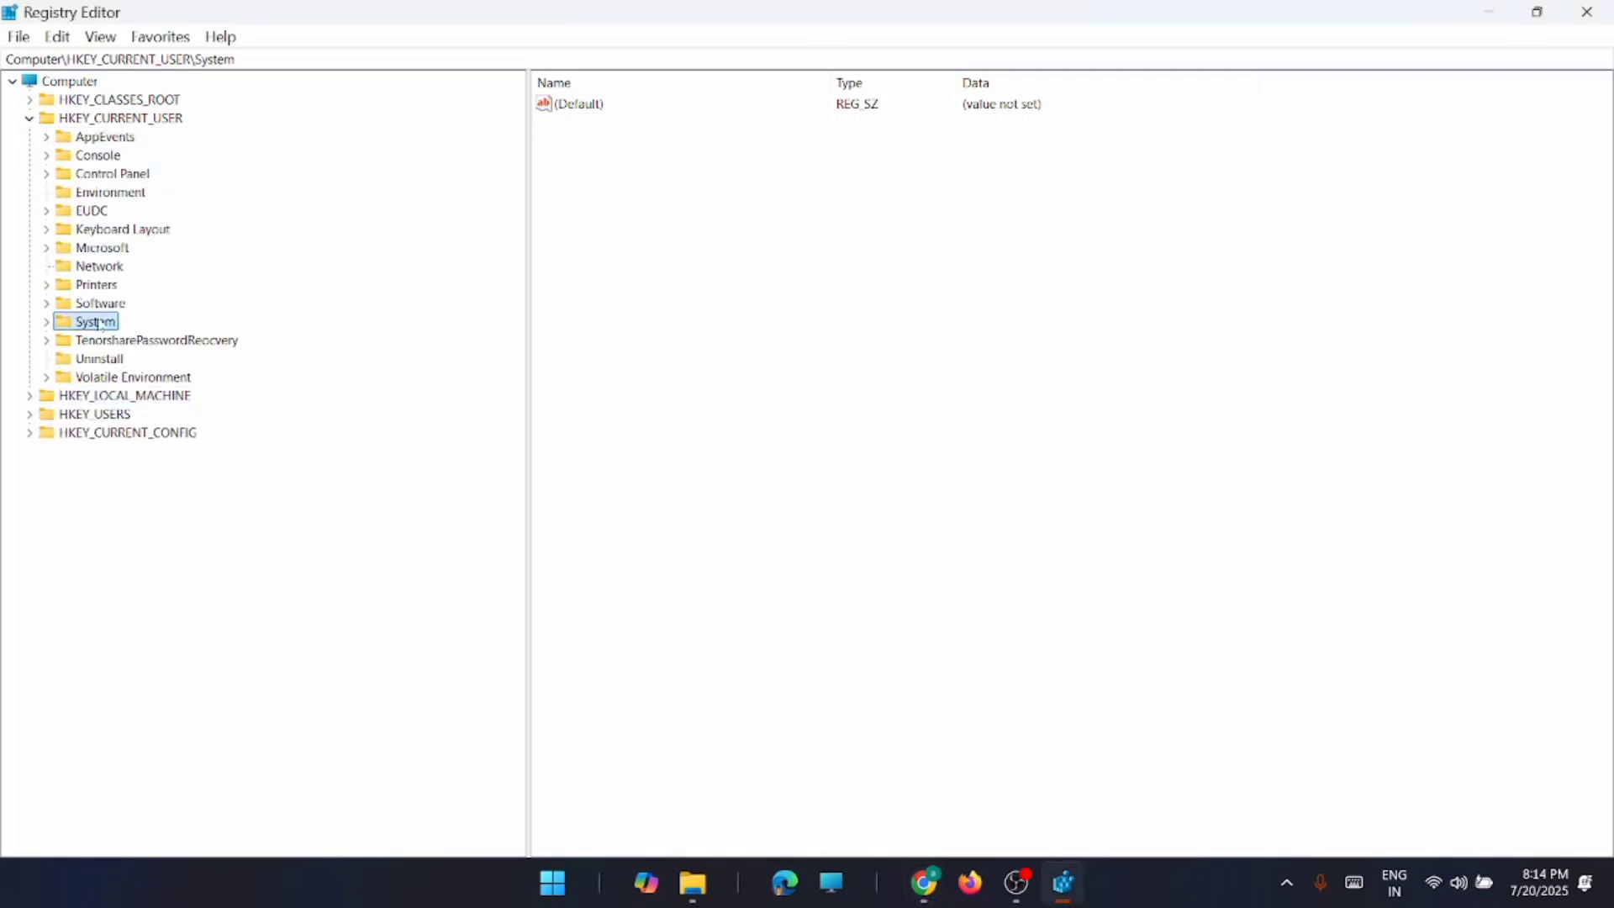
click(47, 323)
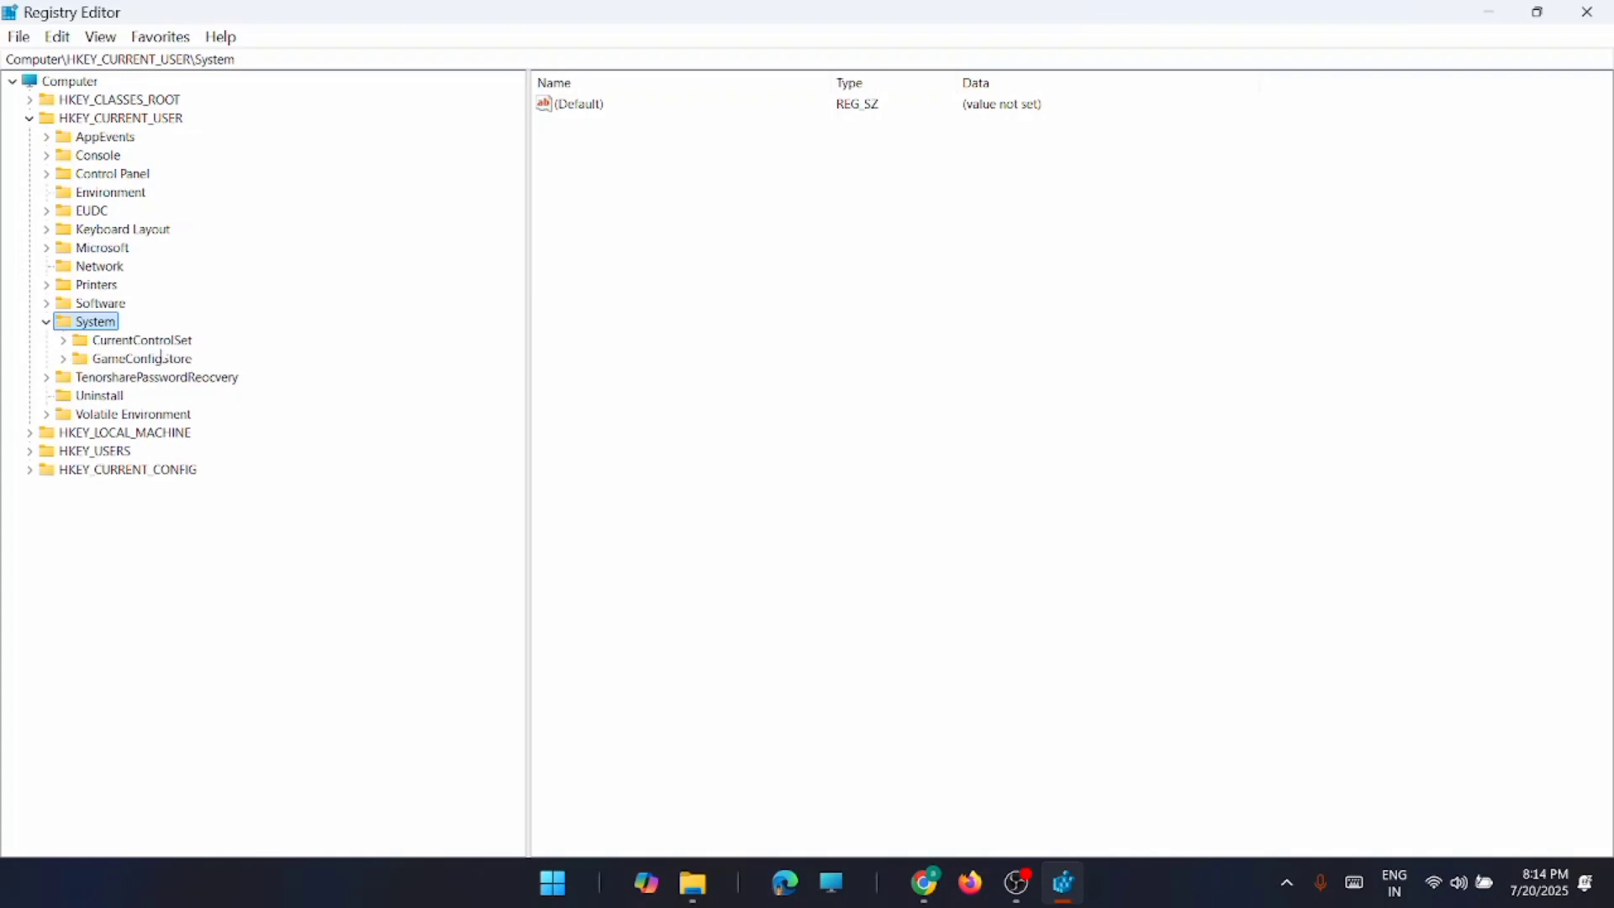
click(79, 360)
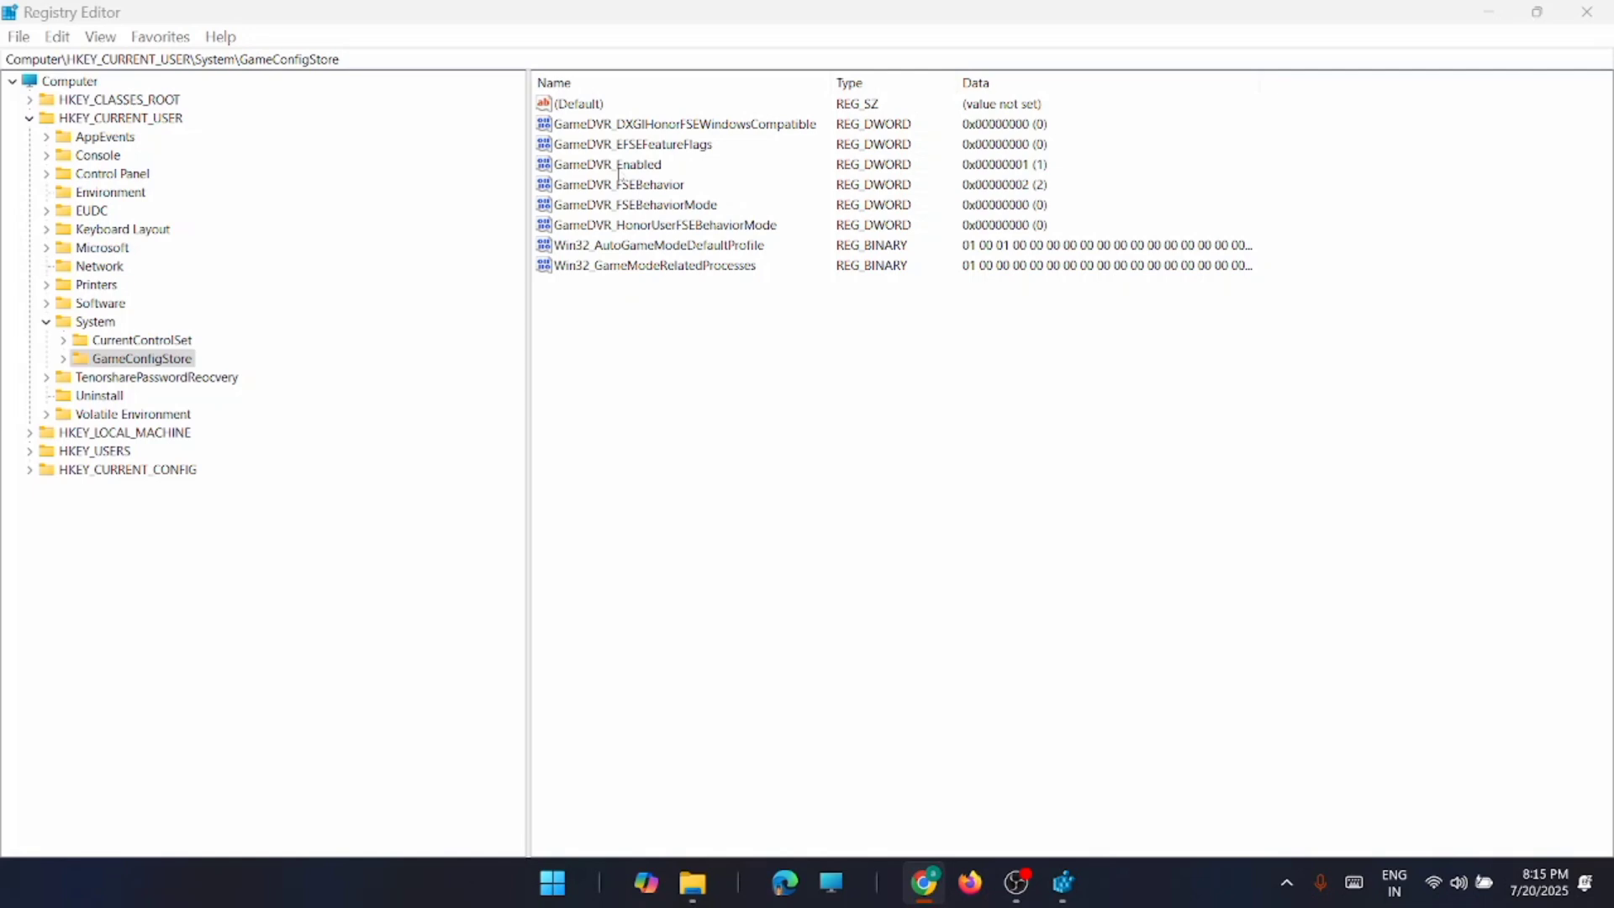
- Set the value data of GameDVR_Enabled to 0 in GameConfigStore
double_click(618, 168)
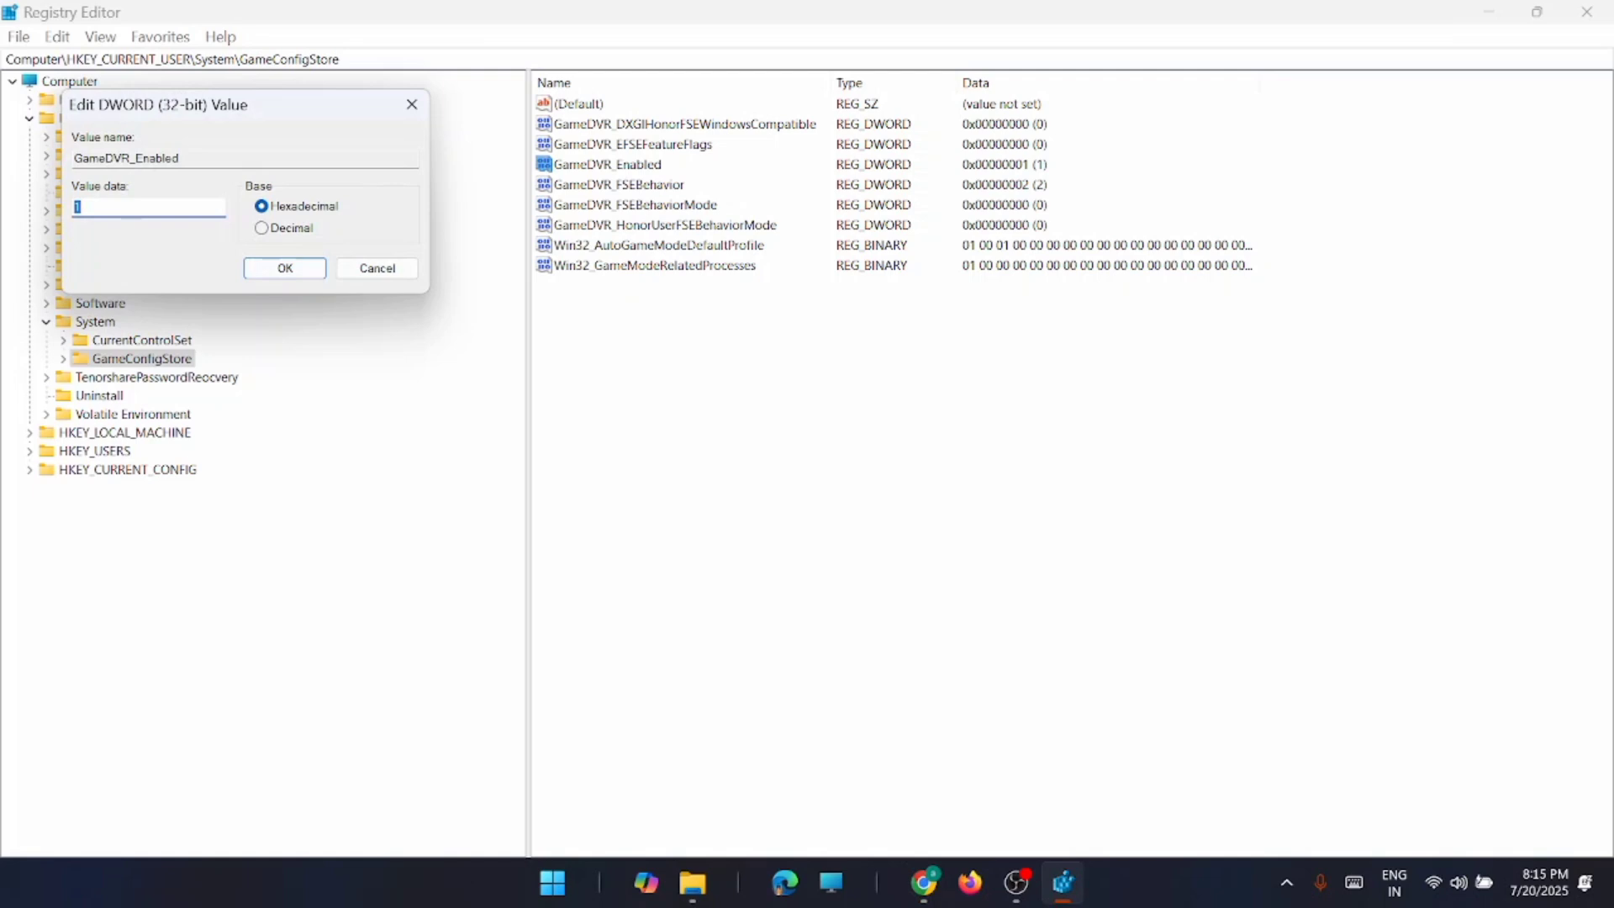
text(0)
key(alt+Tab)
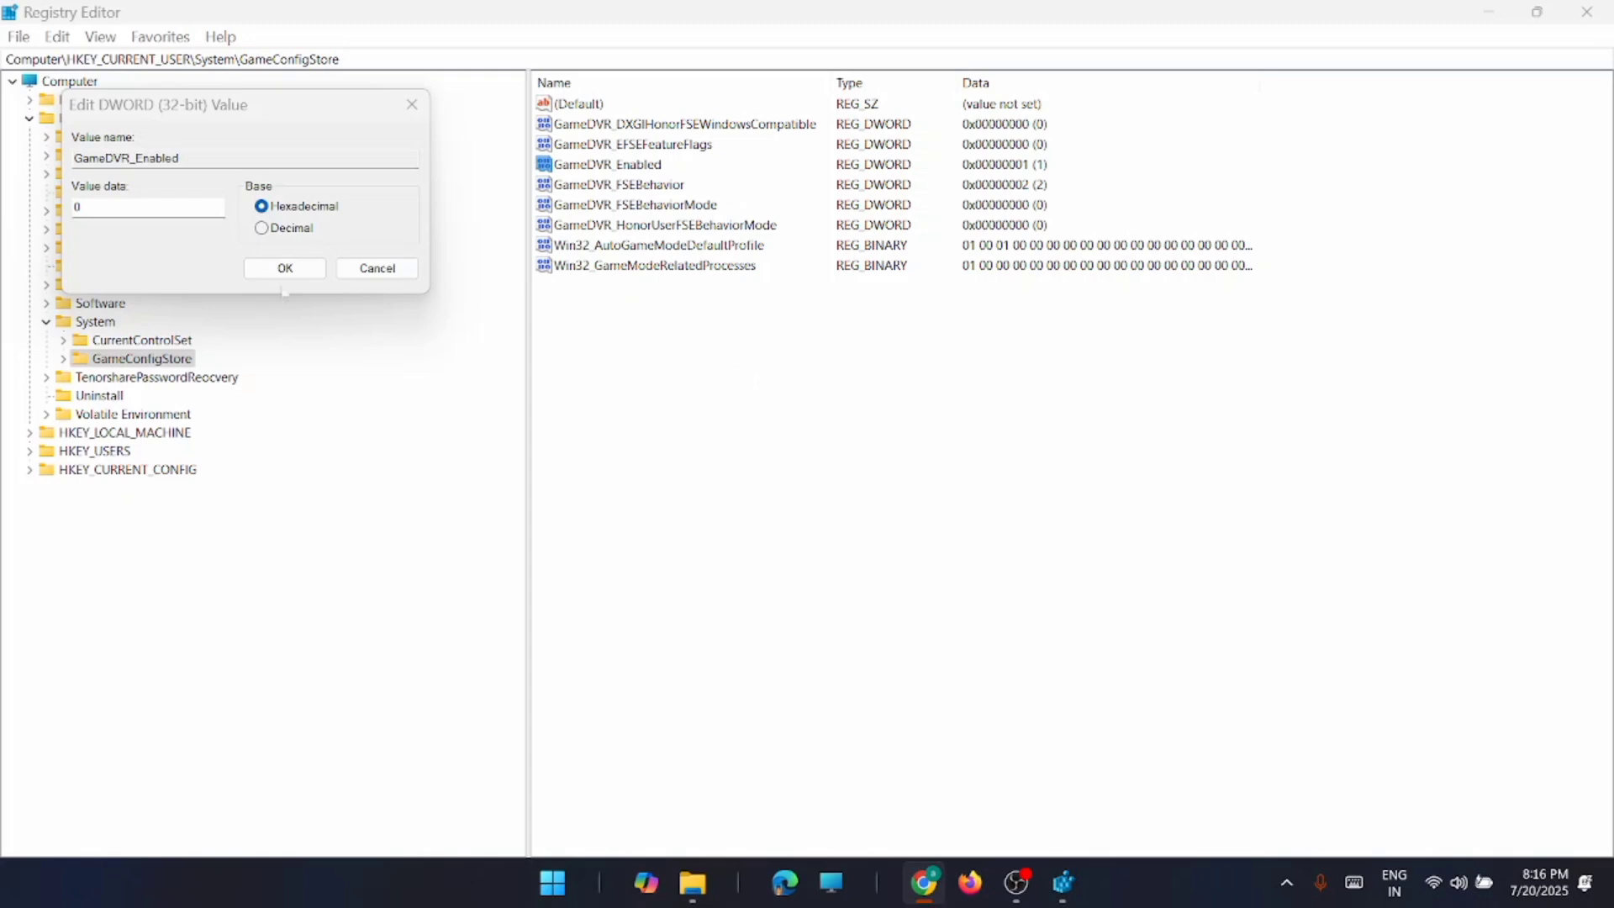
click(285, 268)
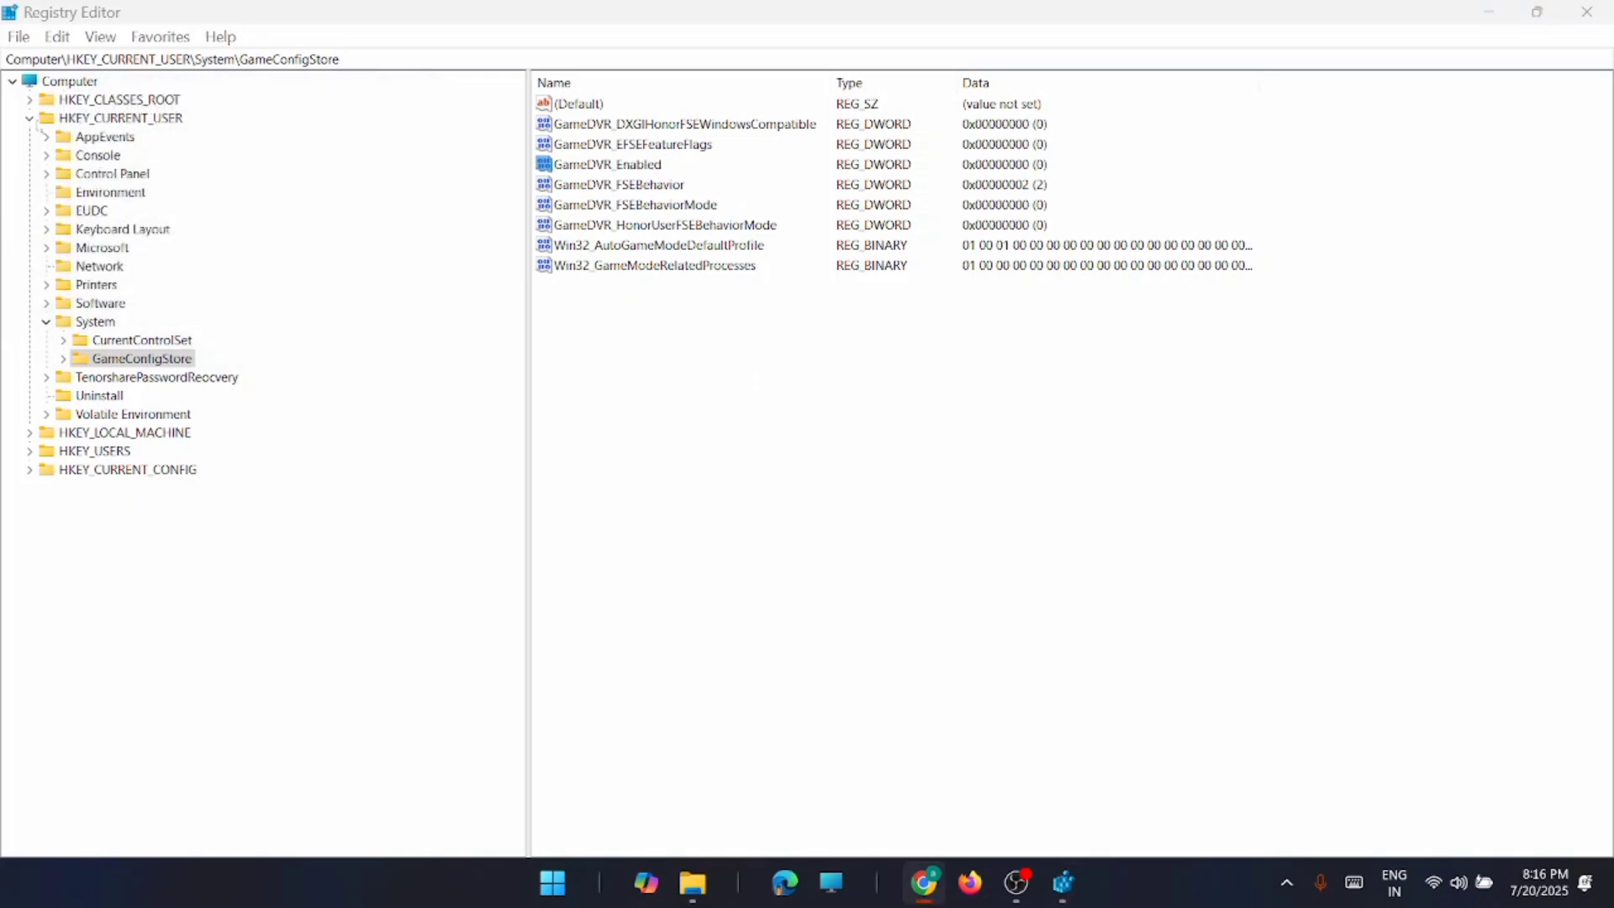
- Collapse HKEY_CURRENT_USER and expand the registry tree down to HKEY_LOCAL_MACHINE\SOFTWARE\Microsoft
double_click(109, 118)
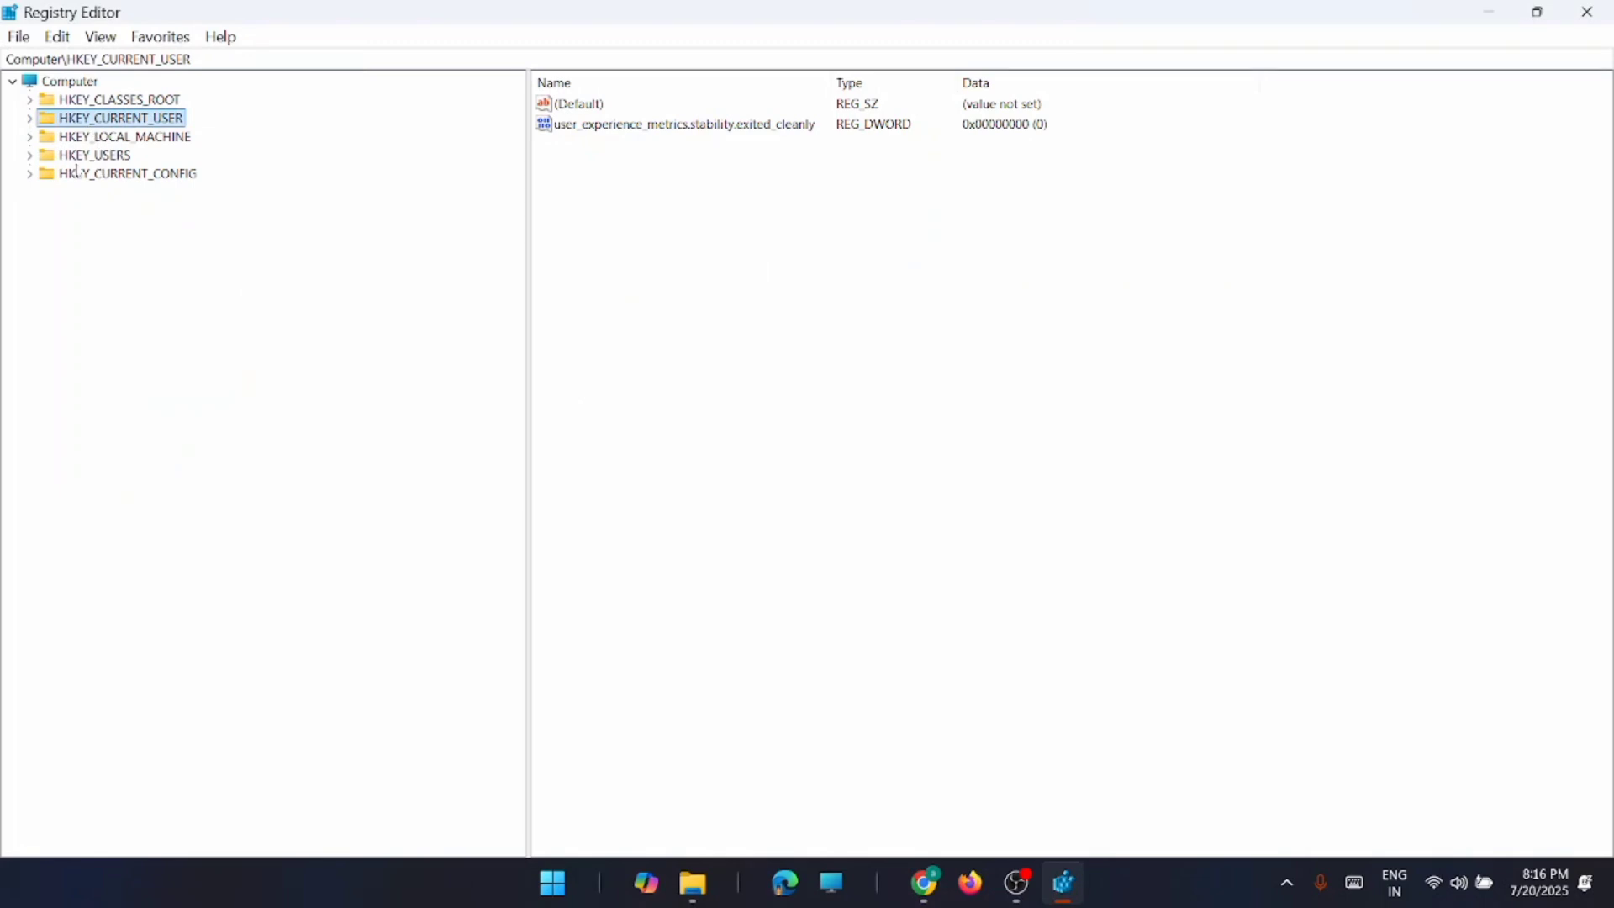
click(29, 137)
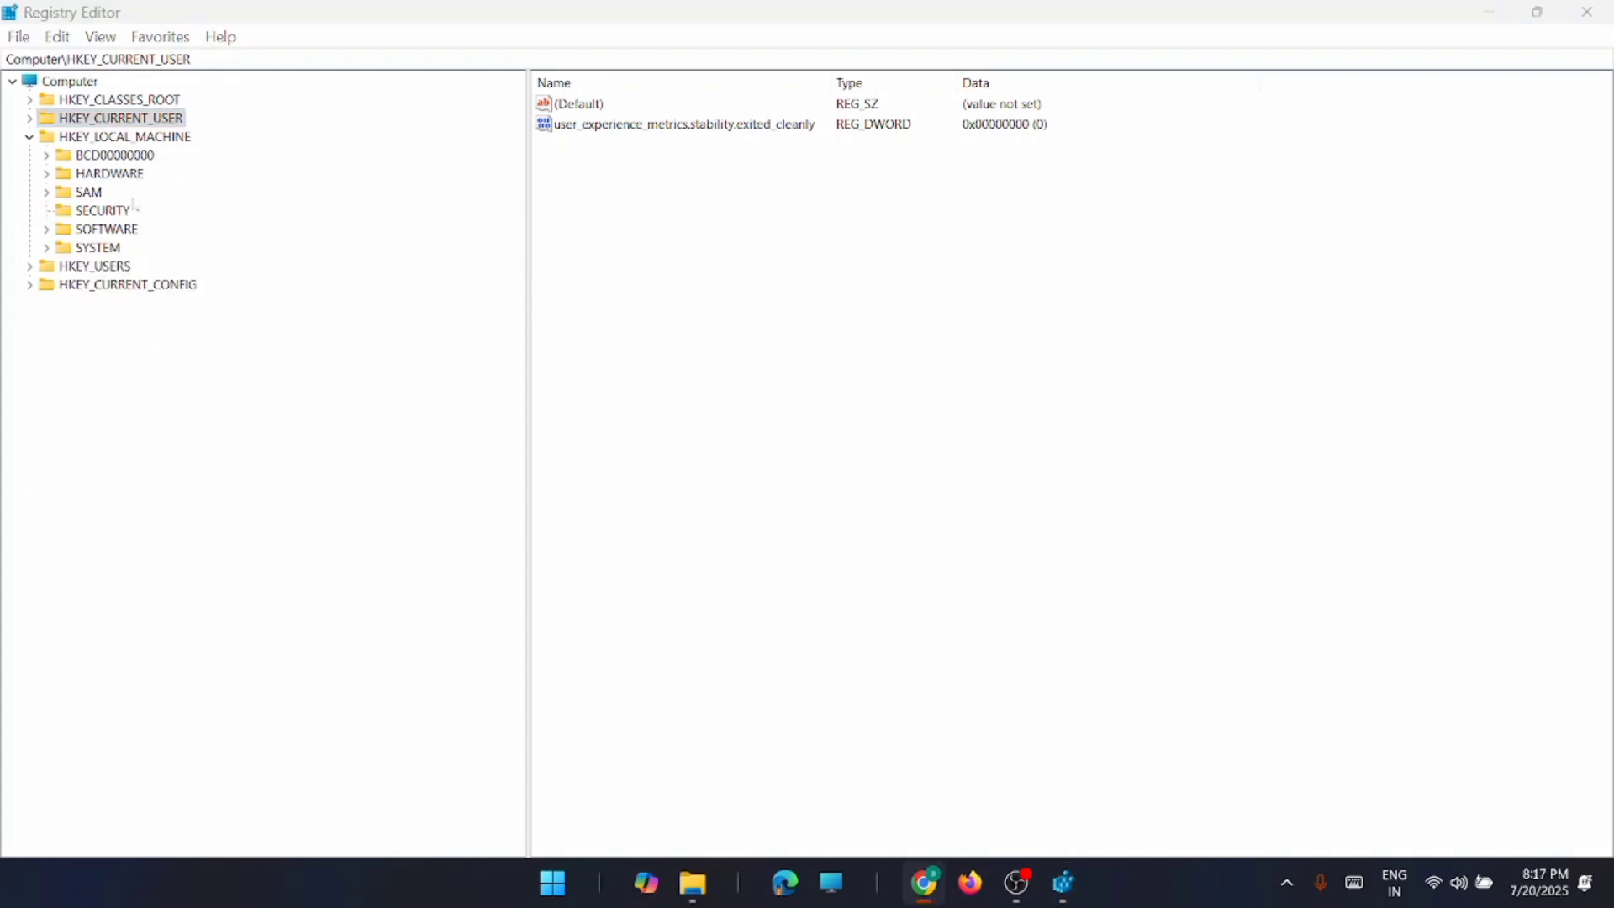
click(47, 230)
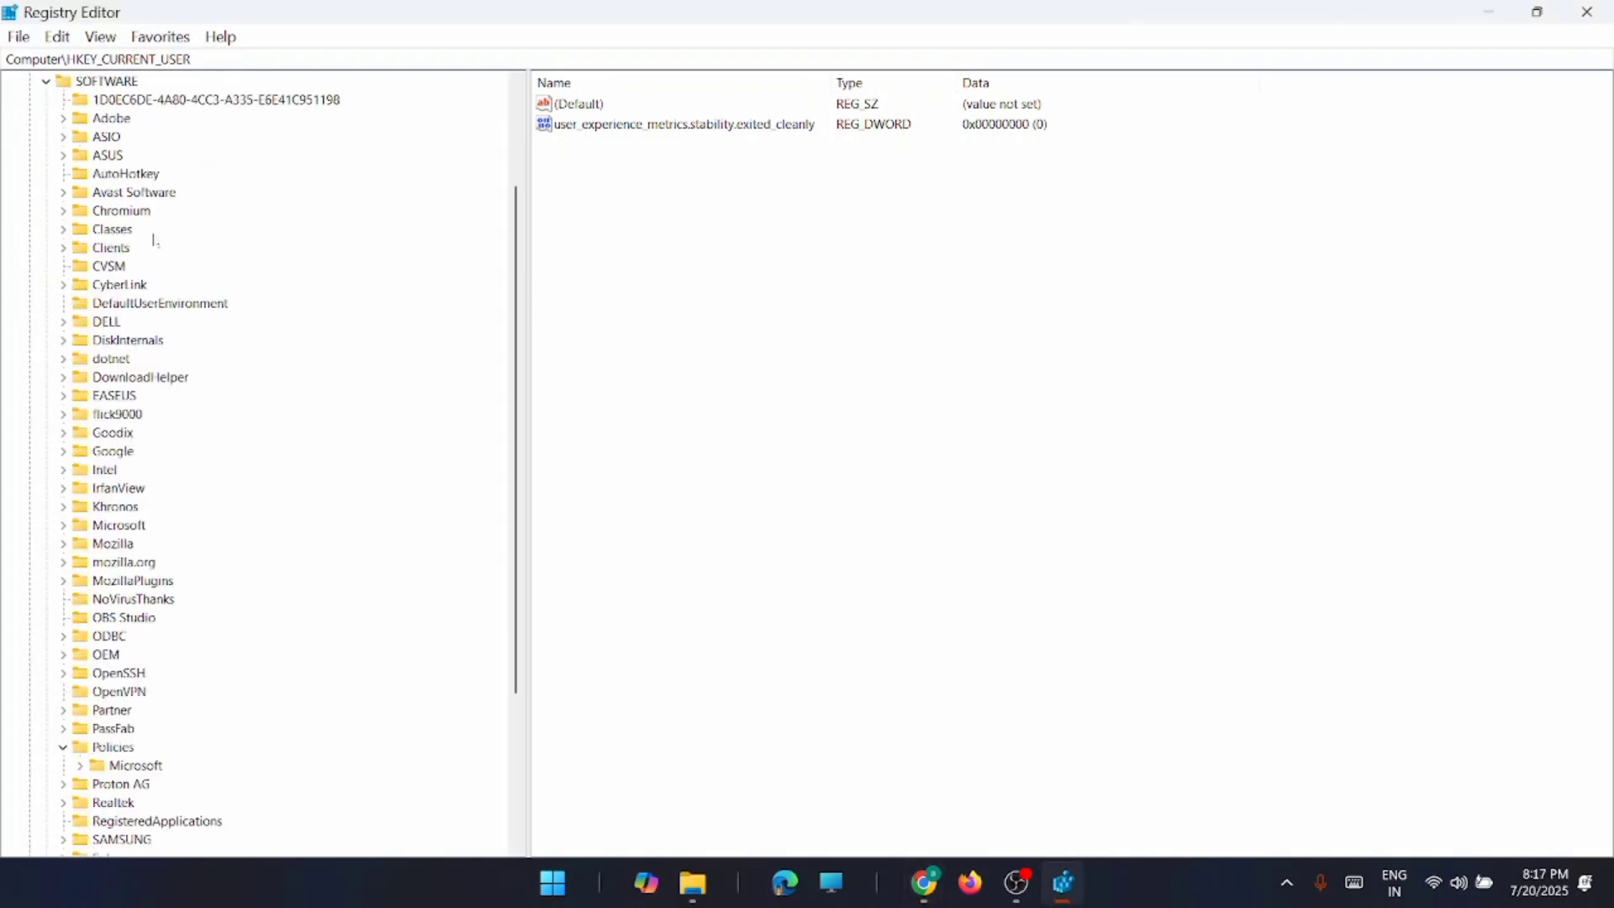
scroll(153, 240, down, 2)
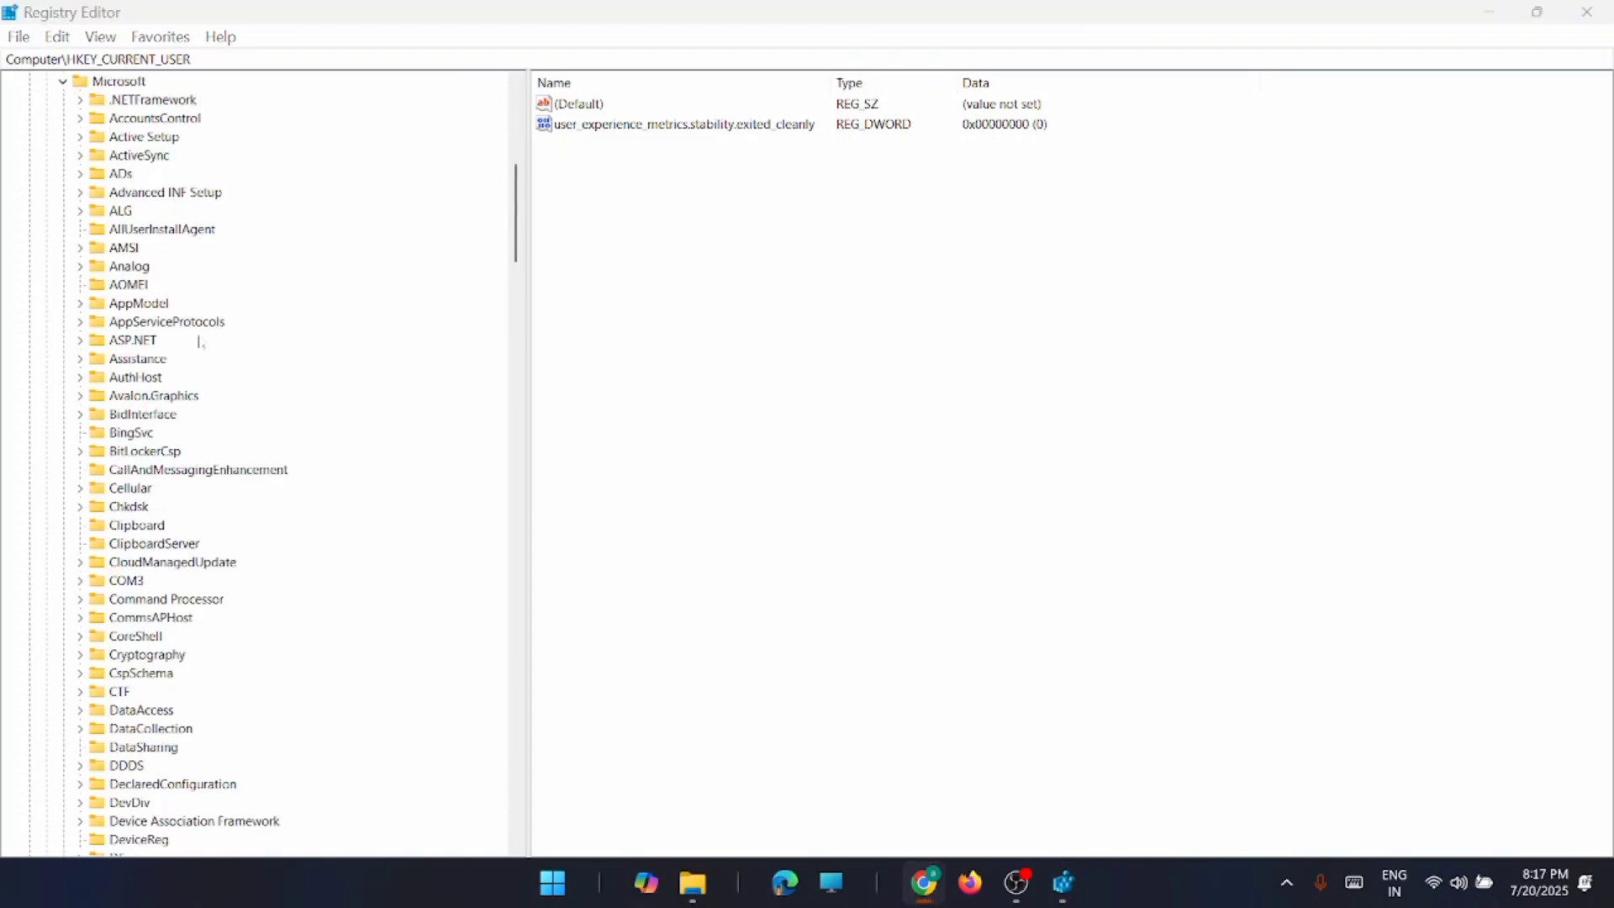
- Expand the PolicyManager key under HKEY_LOCAL_MACHINE\SOFTWARE\Microsoft, including its default subkey
scroll(200, 341, down, 5)
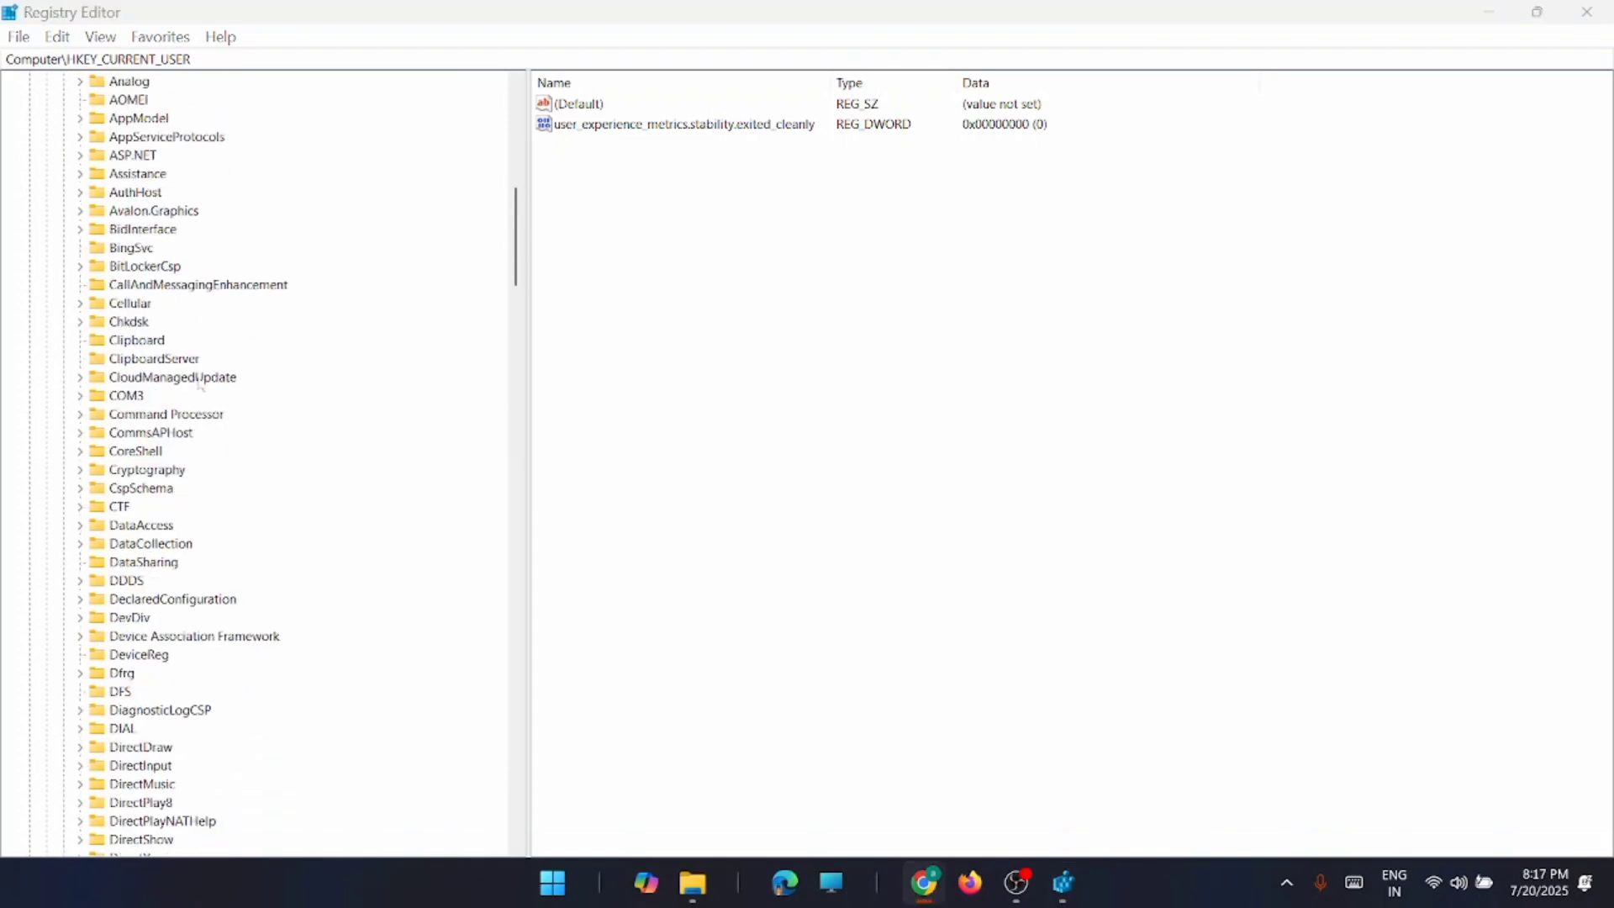
scroll(211, 411, down, 14)
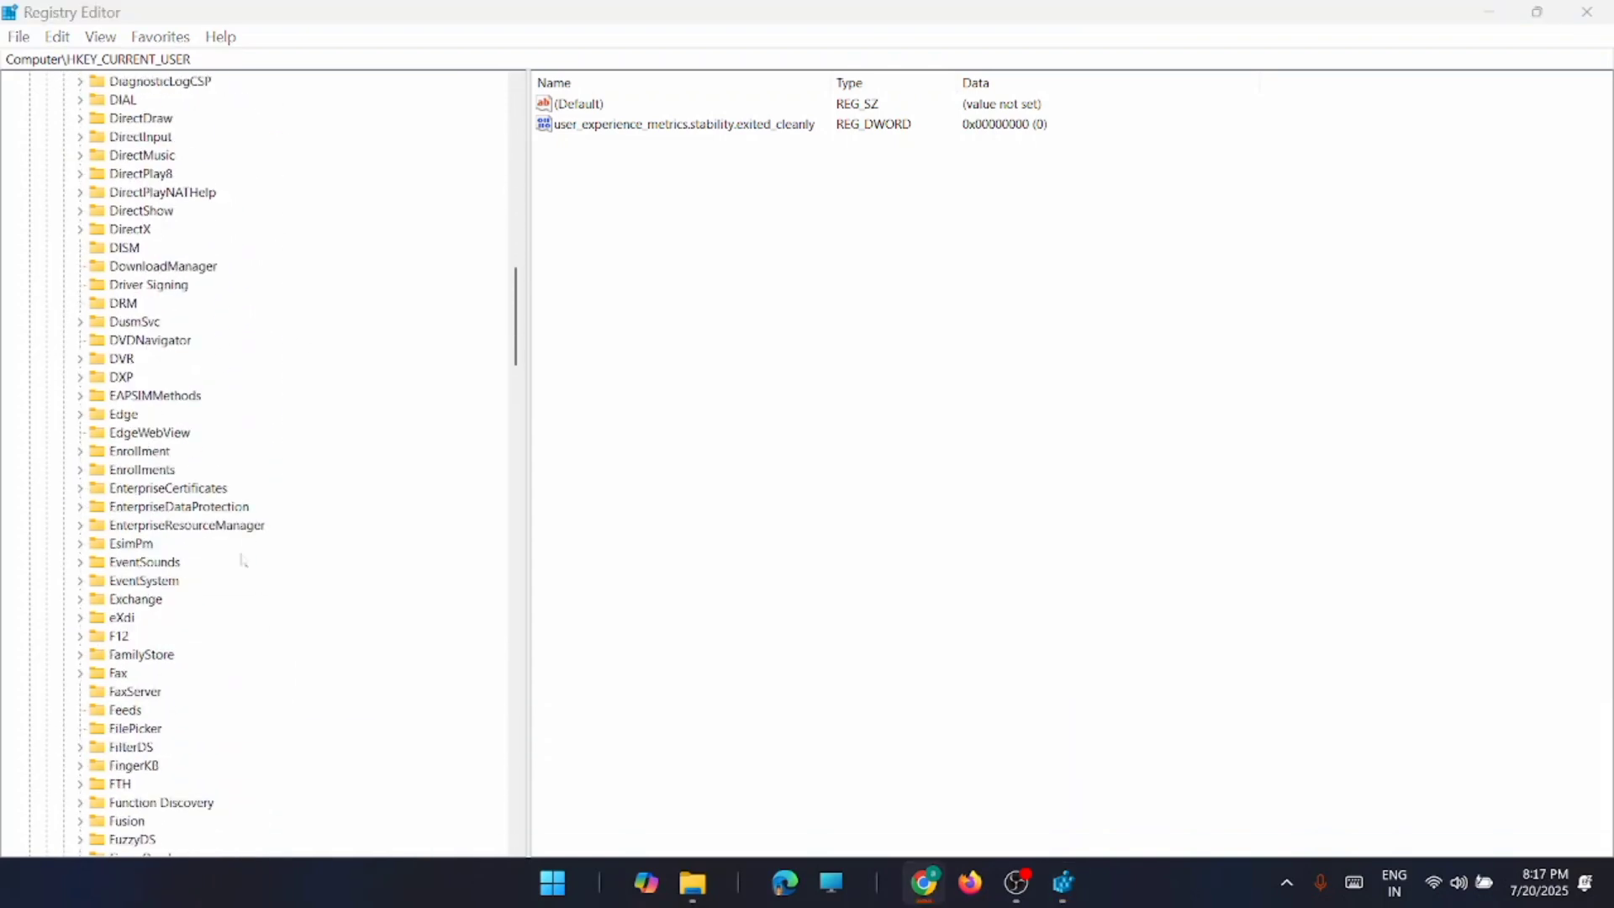
scroll(454, 426, down, 20)
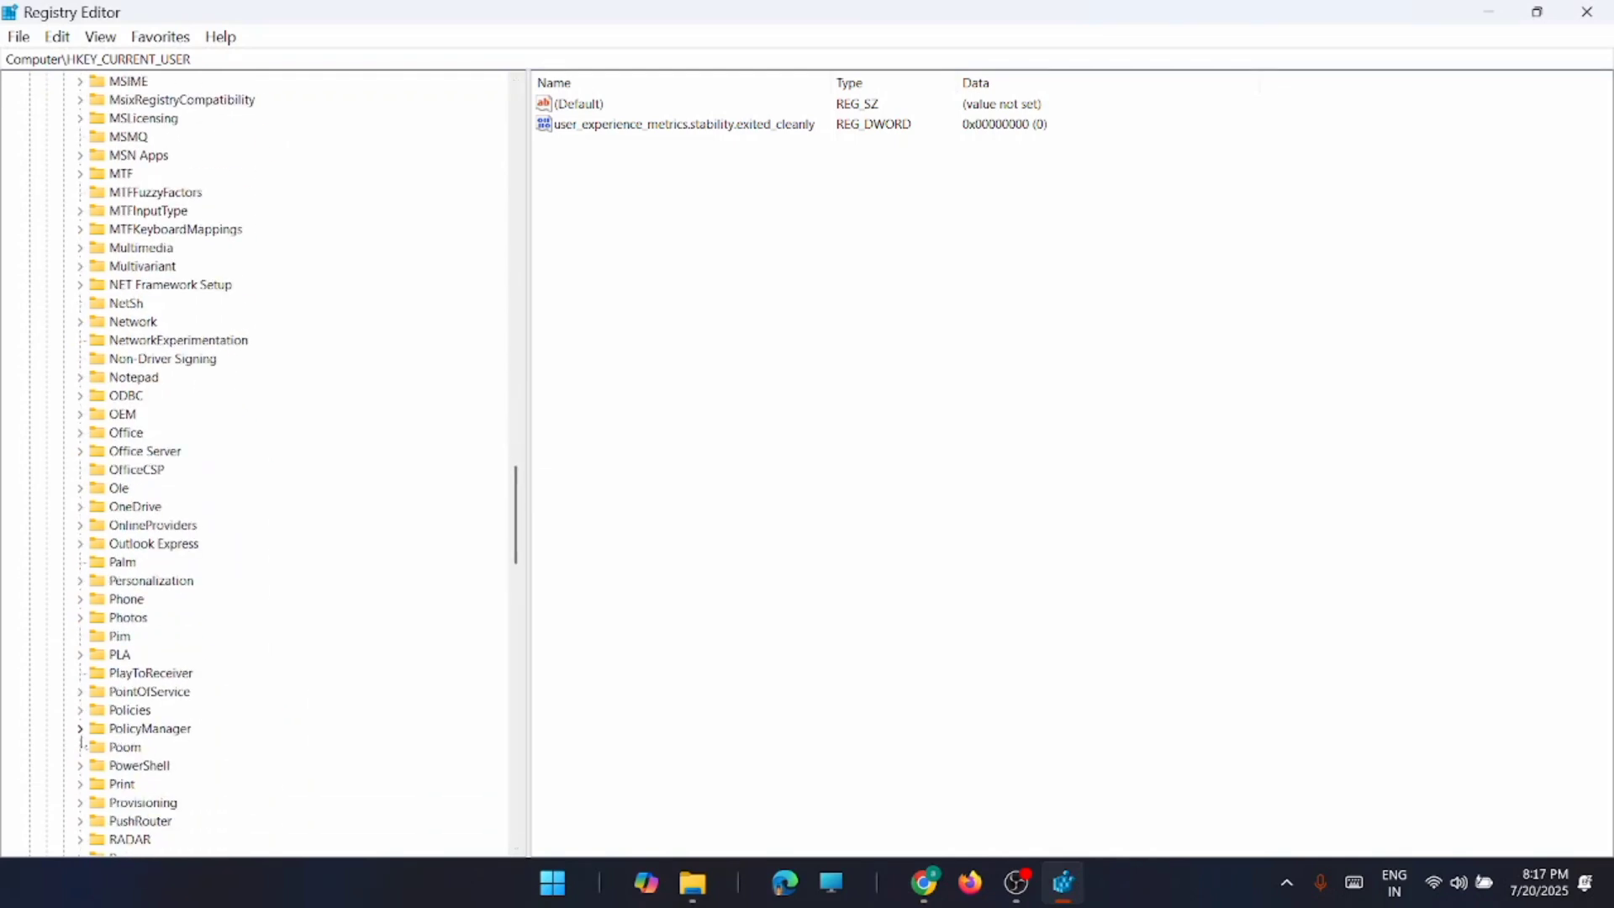
click(80, 728)
scroll(295, 658, down, 1)
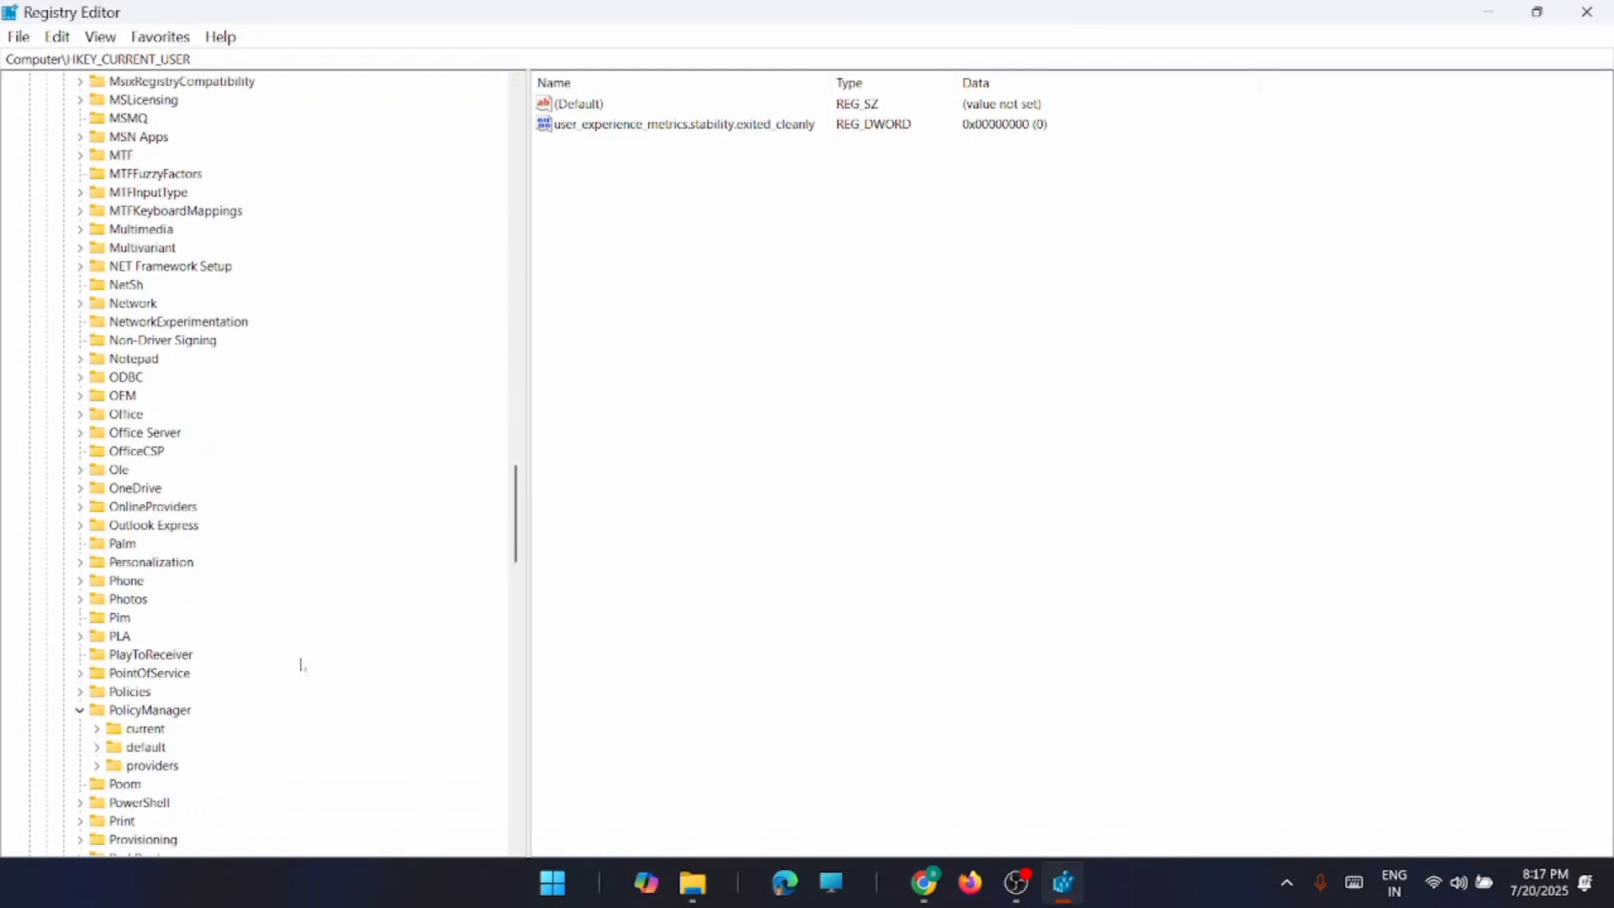
key(alt+Tab)
click(97, 746)
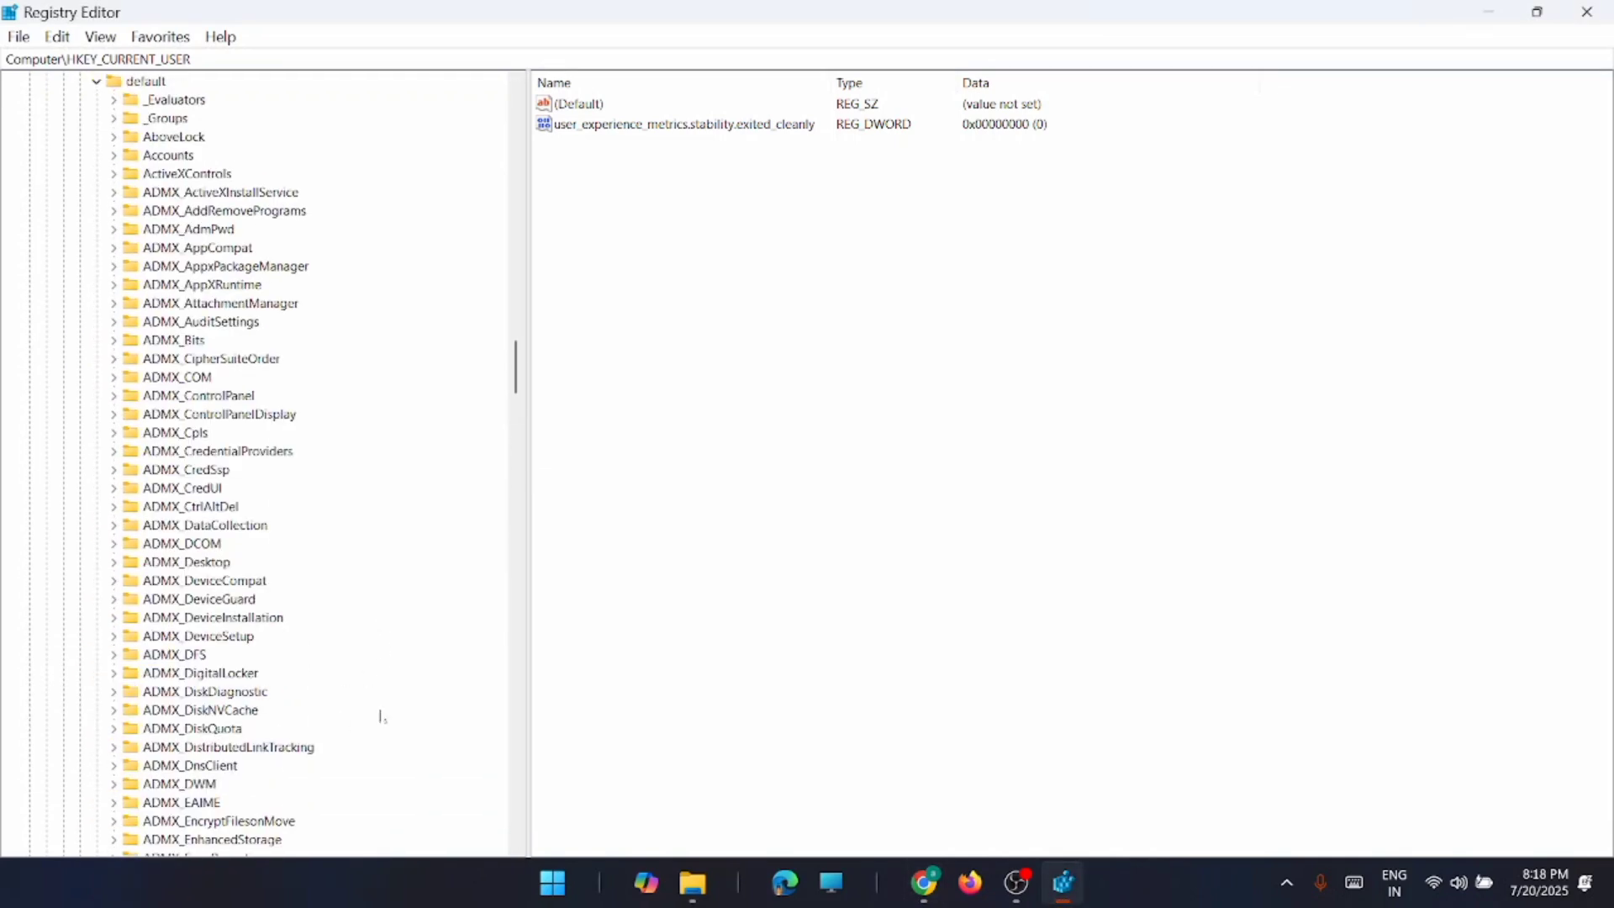
- Expand ApplicationManagement under PolicyManager\default and open its AllowGameDVR key
drag(515, 369, 507, 461)
scroll(318, 542, down, 18)
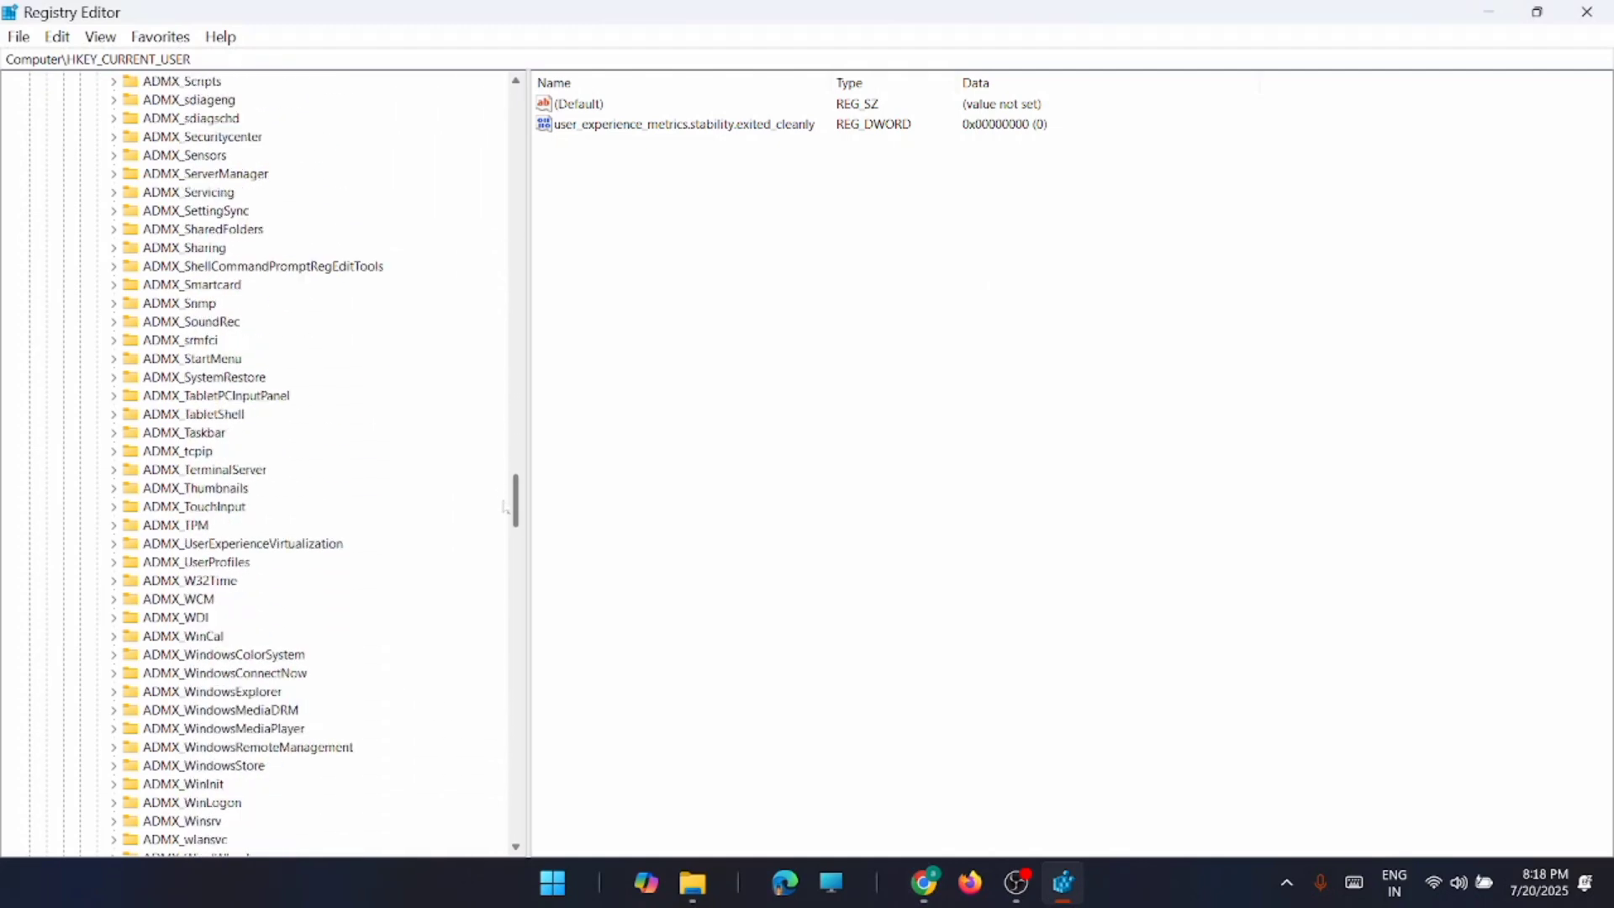
click(113, 673)
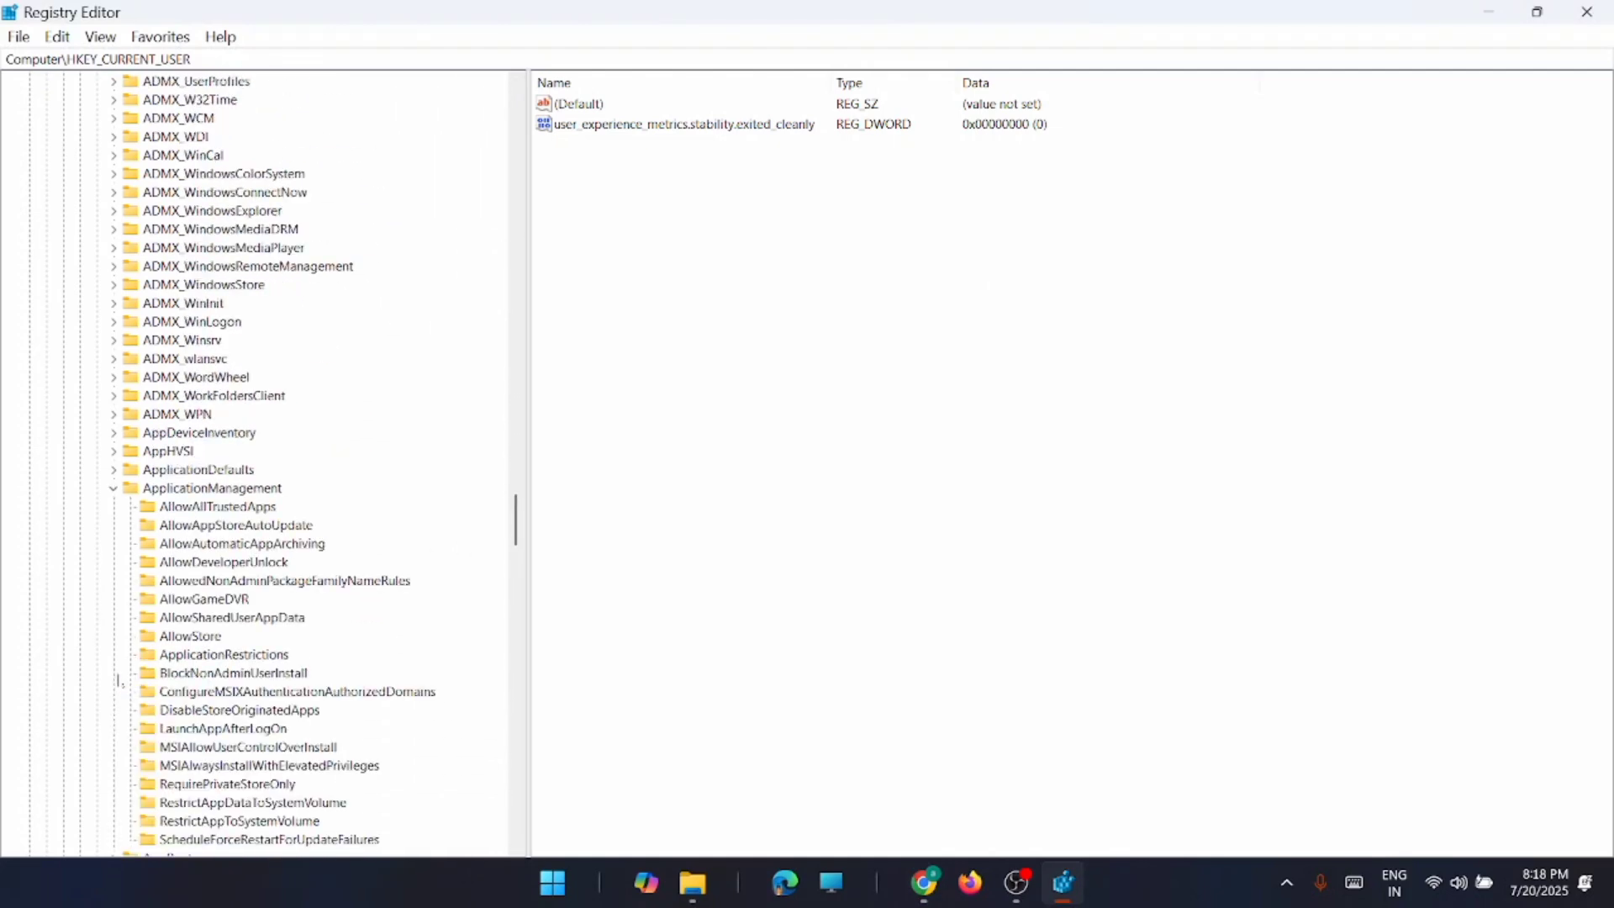
drag(515, 540, 516, 553)
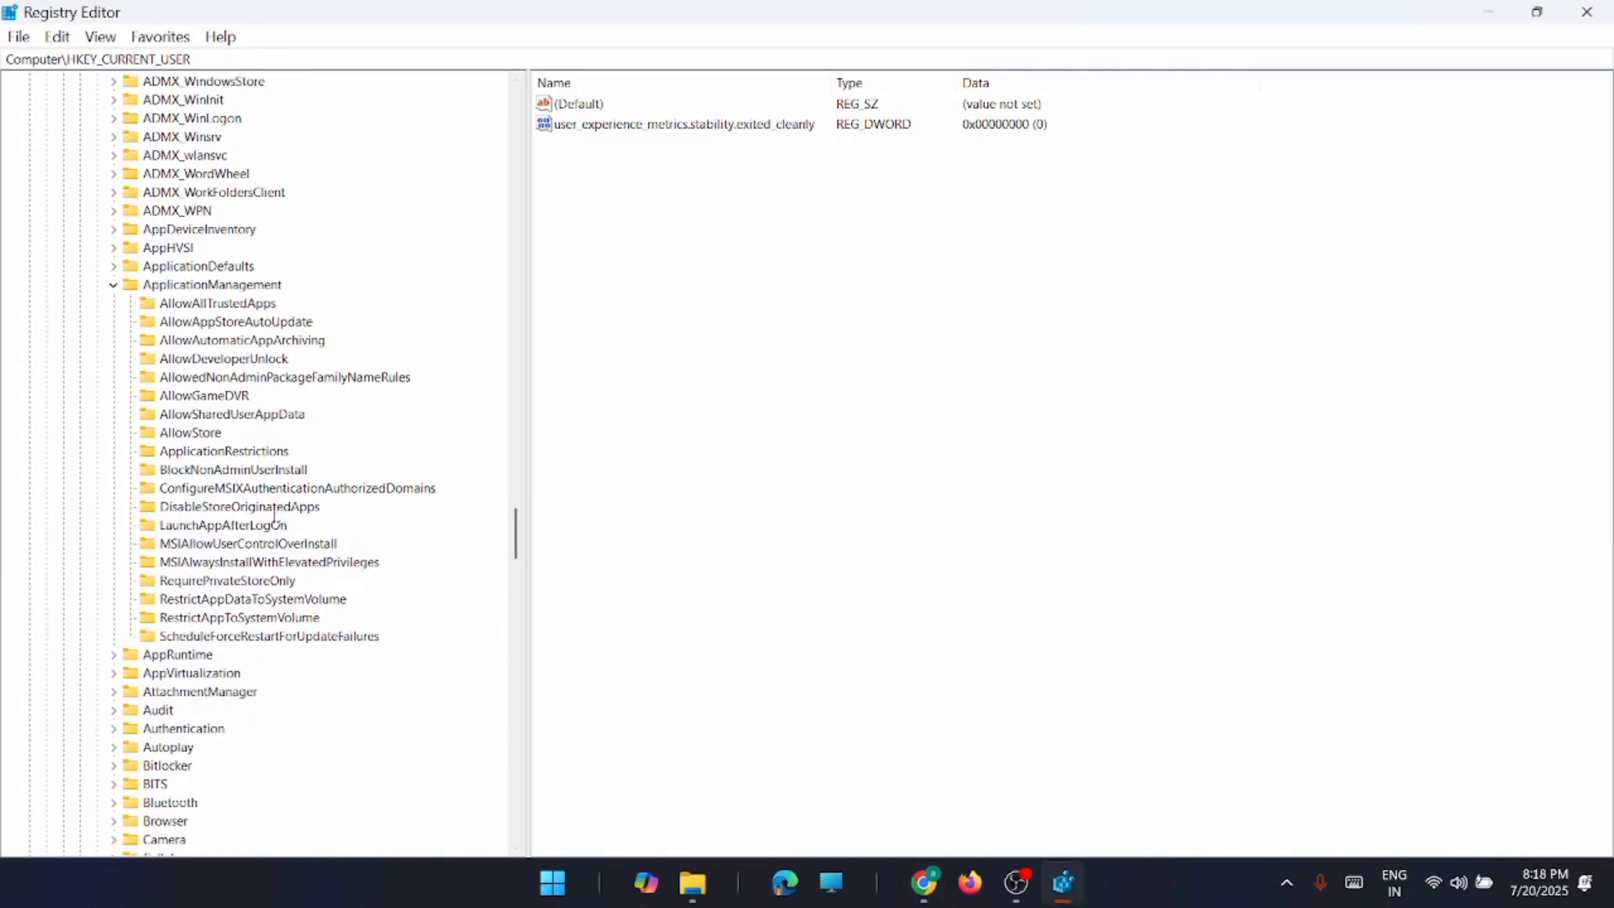
click(144, 402)
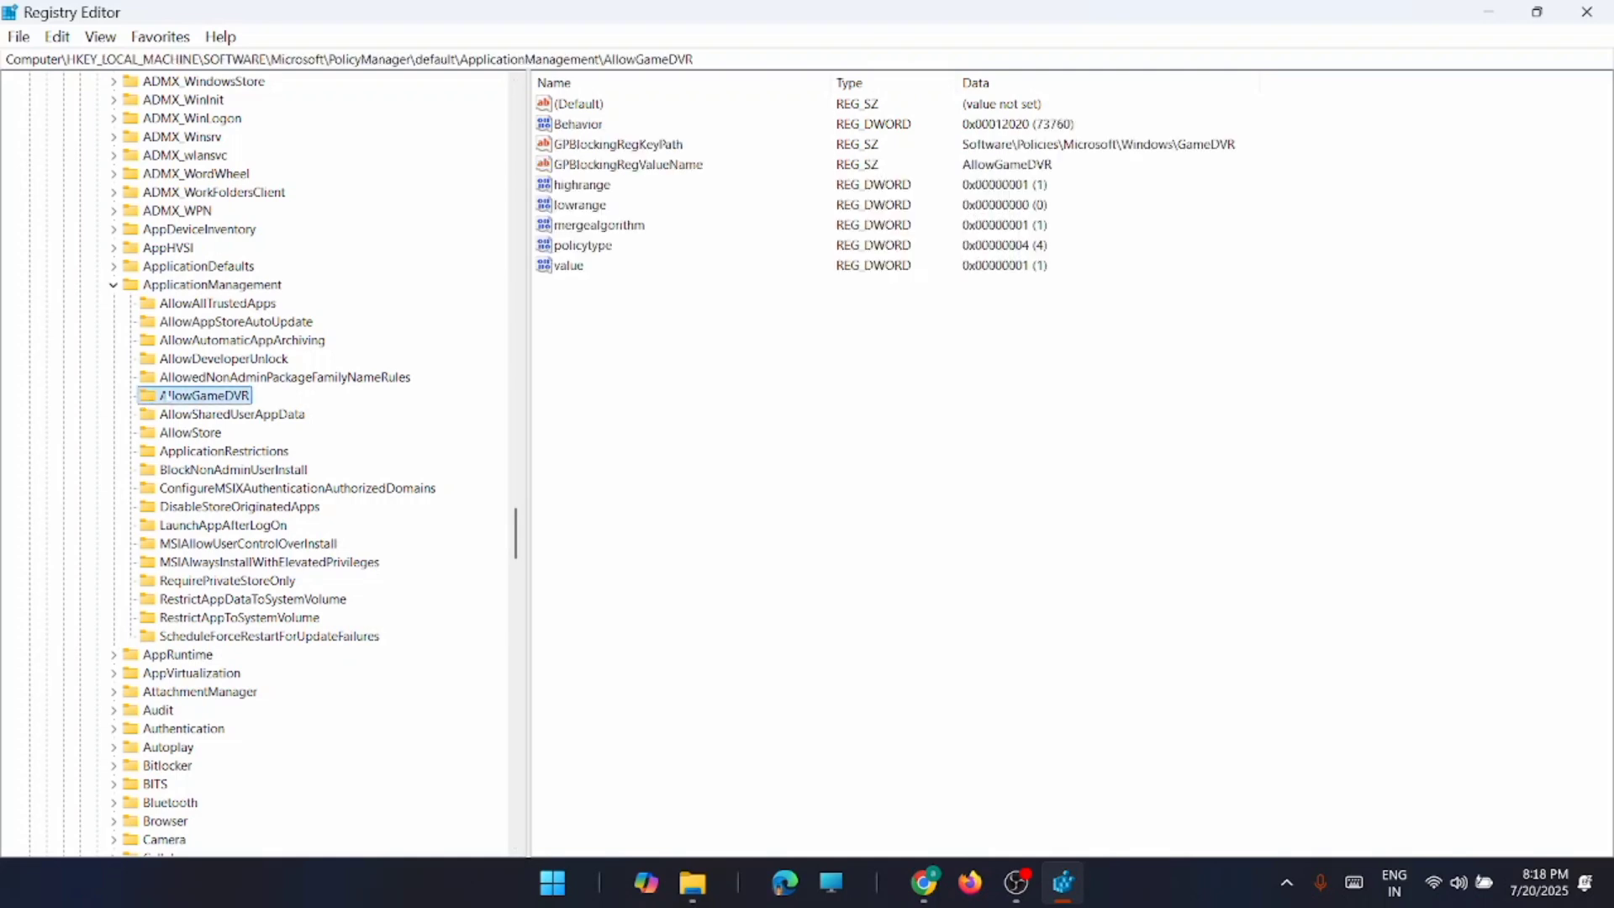
- Set the data of the DWORD named value in AllowGameDVR to 0 and close Registry Editor
double_click(575, 271)
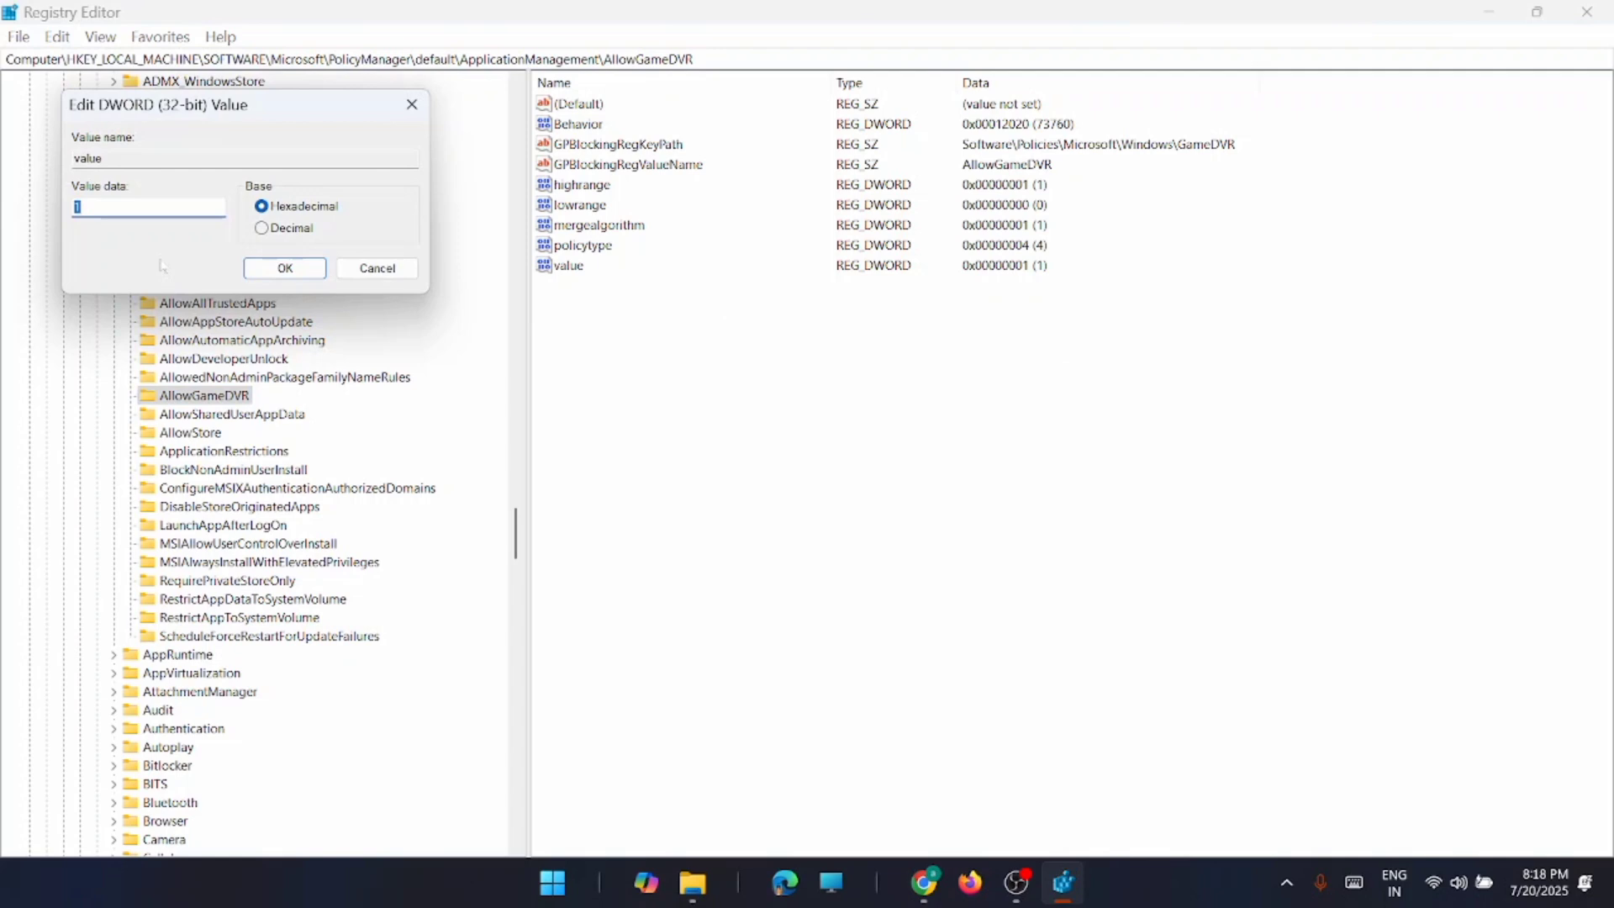
text(0)
click(285, 269)
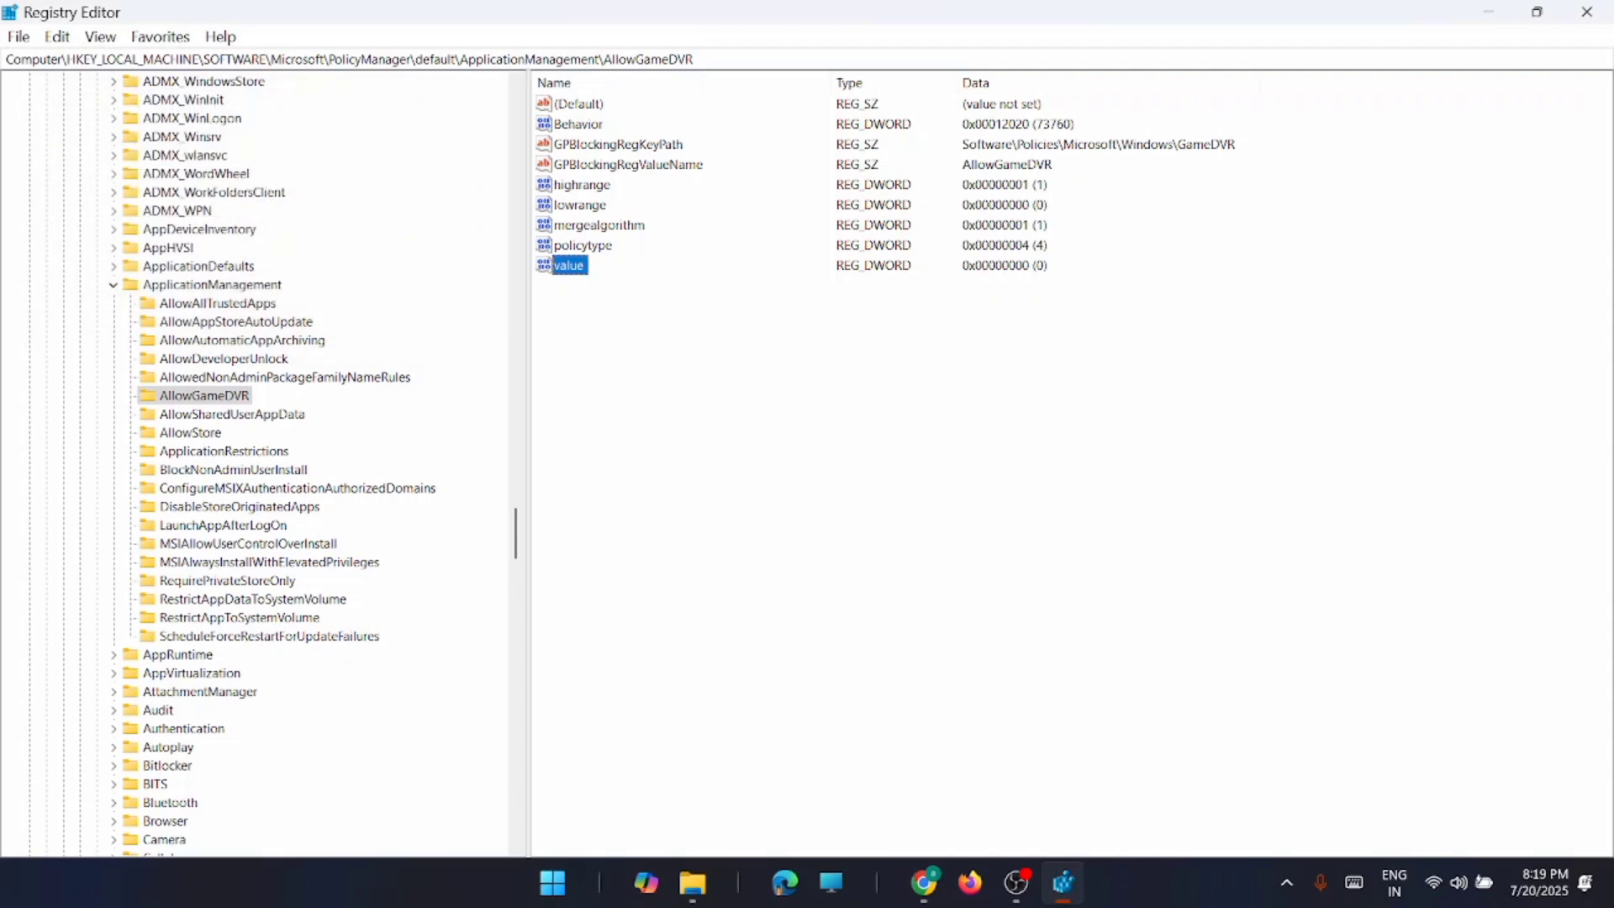
click(1586, 12)
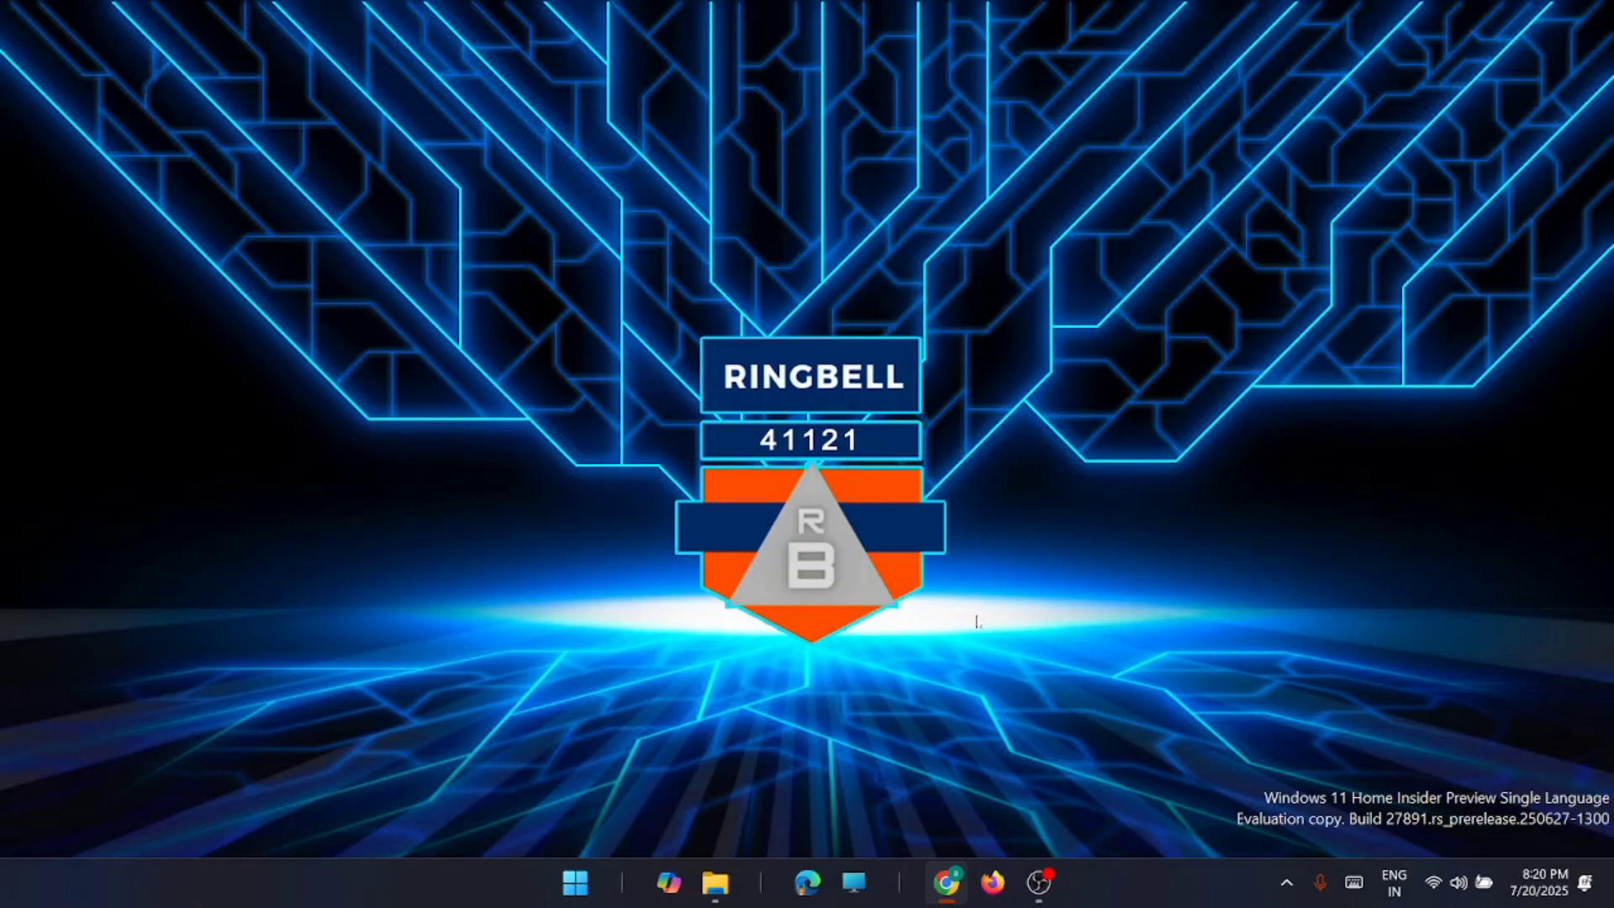
- Open Device Manager and expand the System devices category
right_click(579, 889)
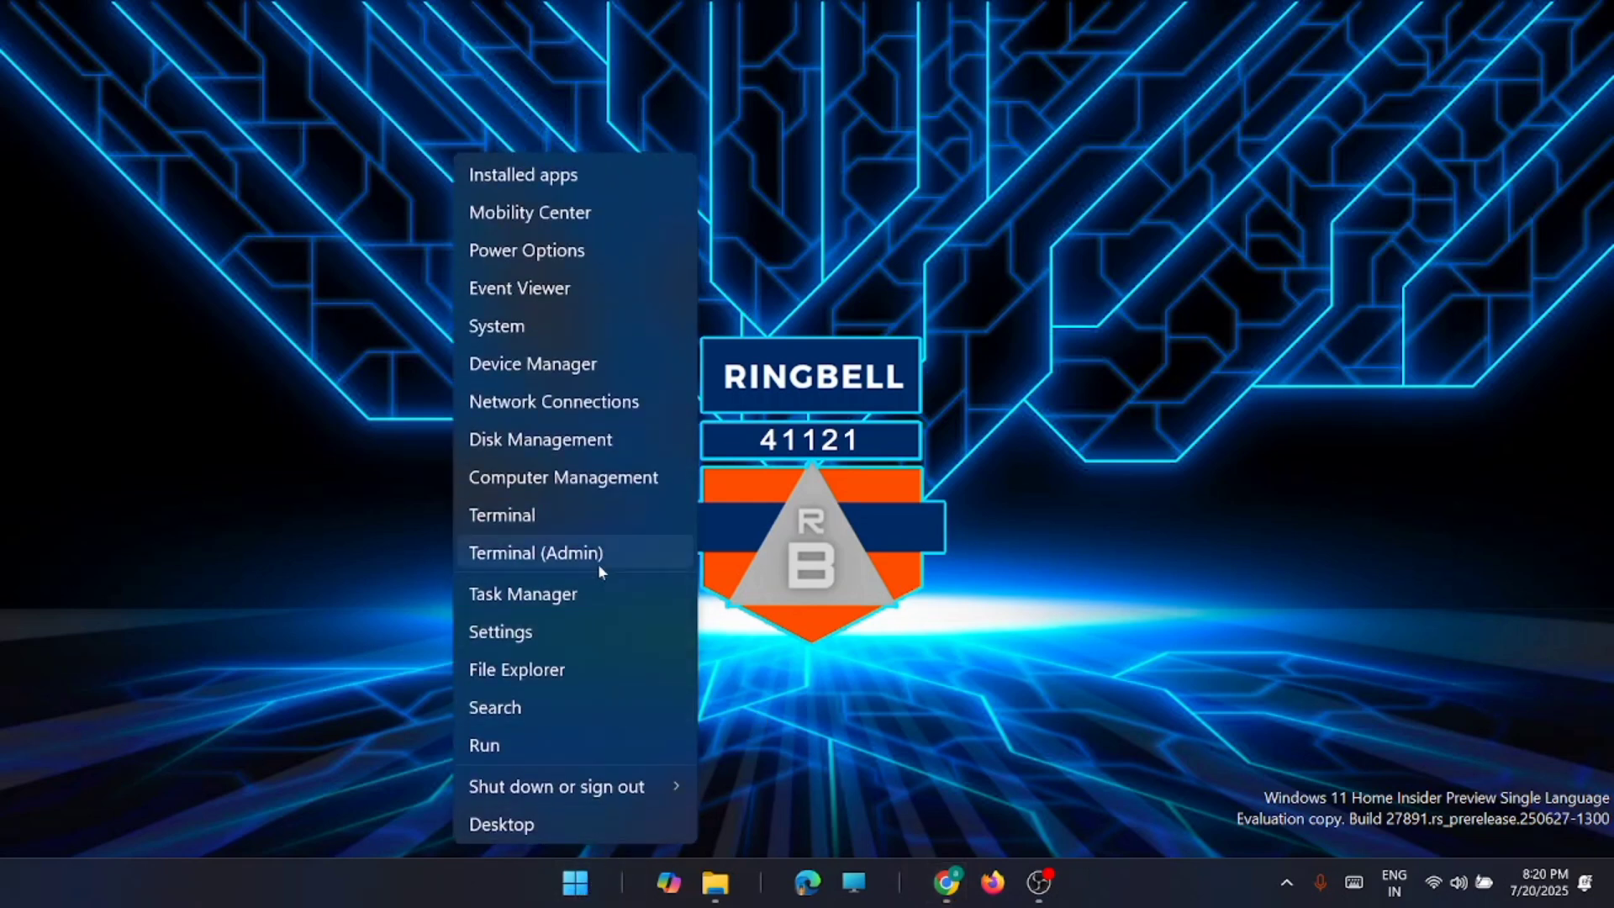
click(563, 369)
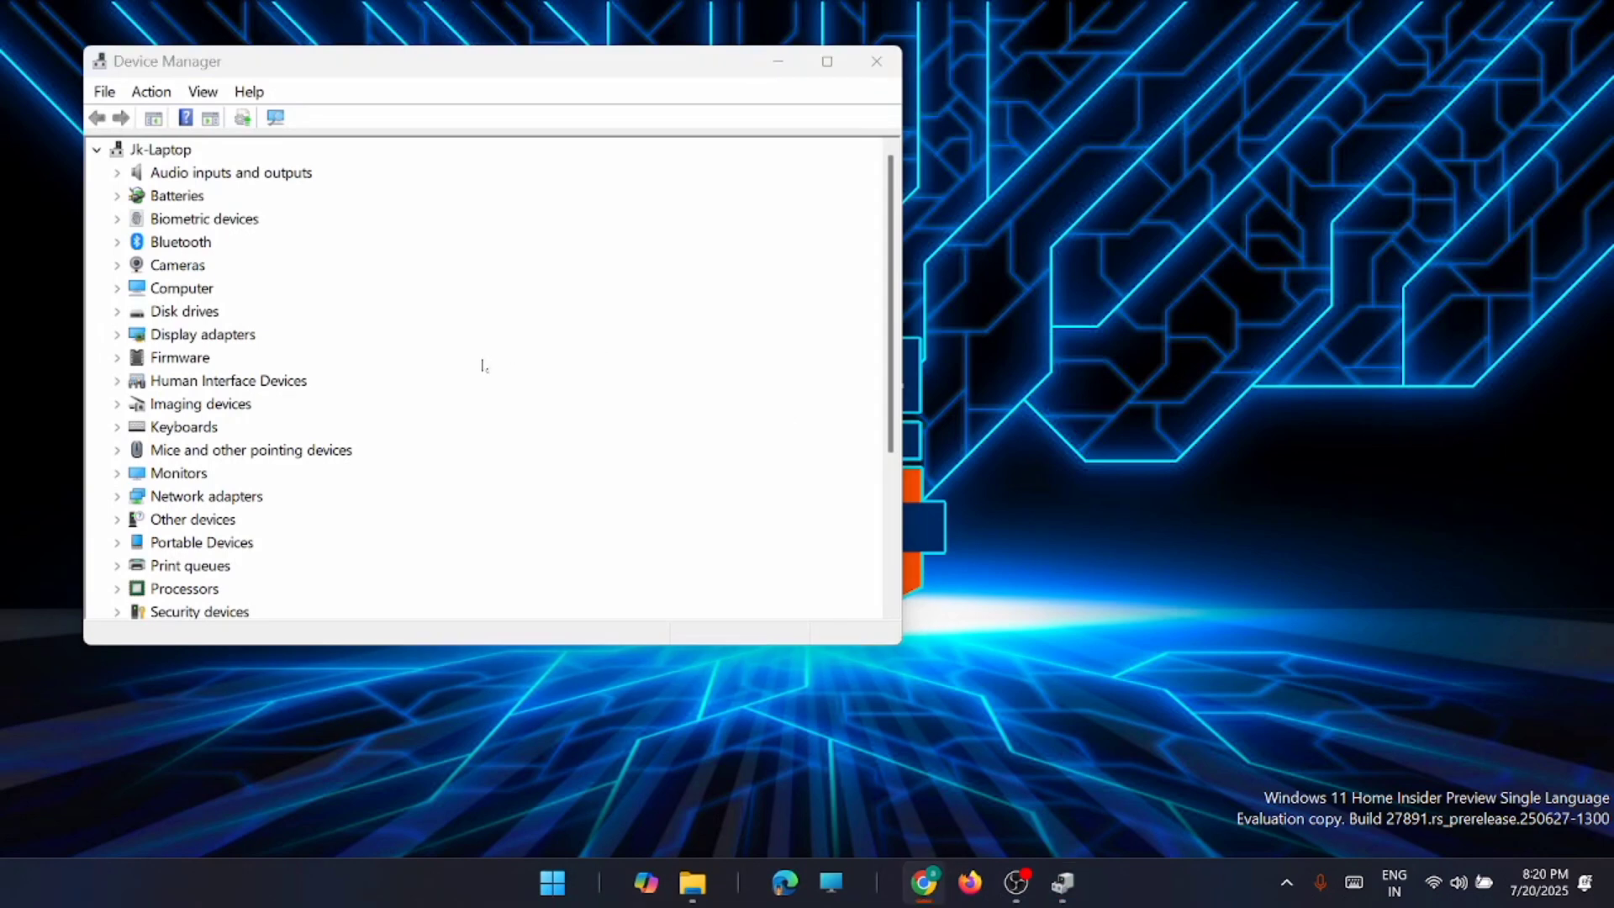
scroll(482, 366, down, 3)
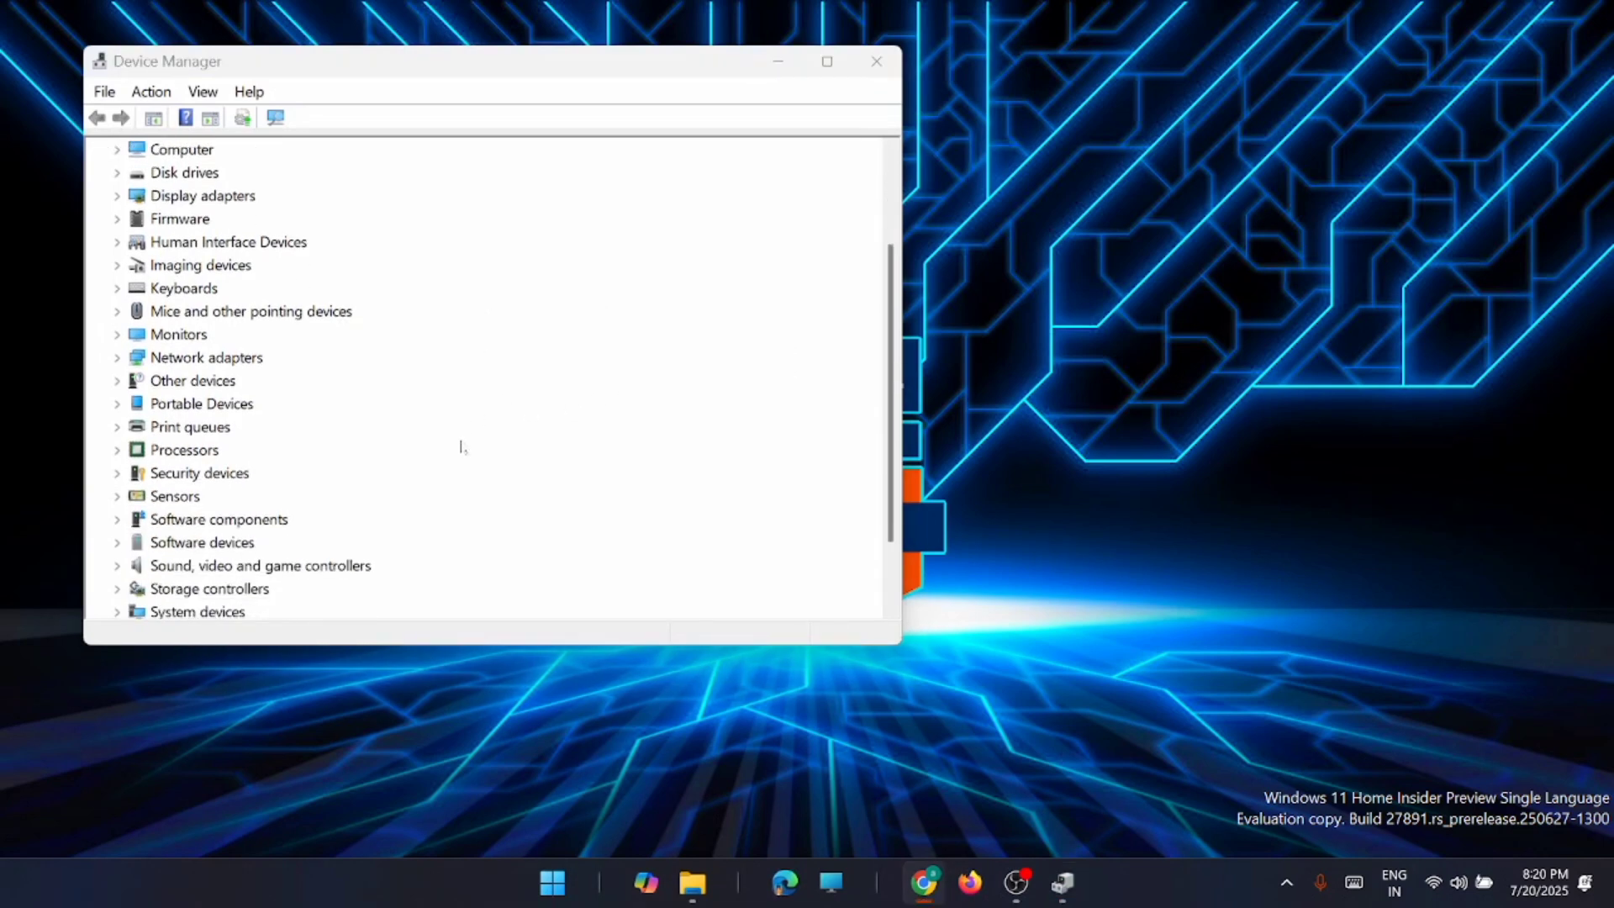
scroll(459, 448, down, 2)
click(119, 543)
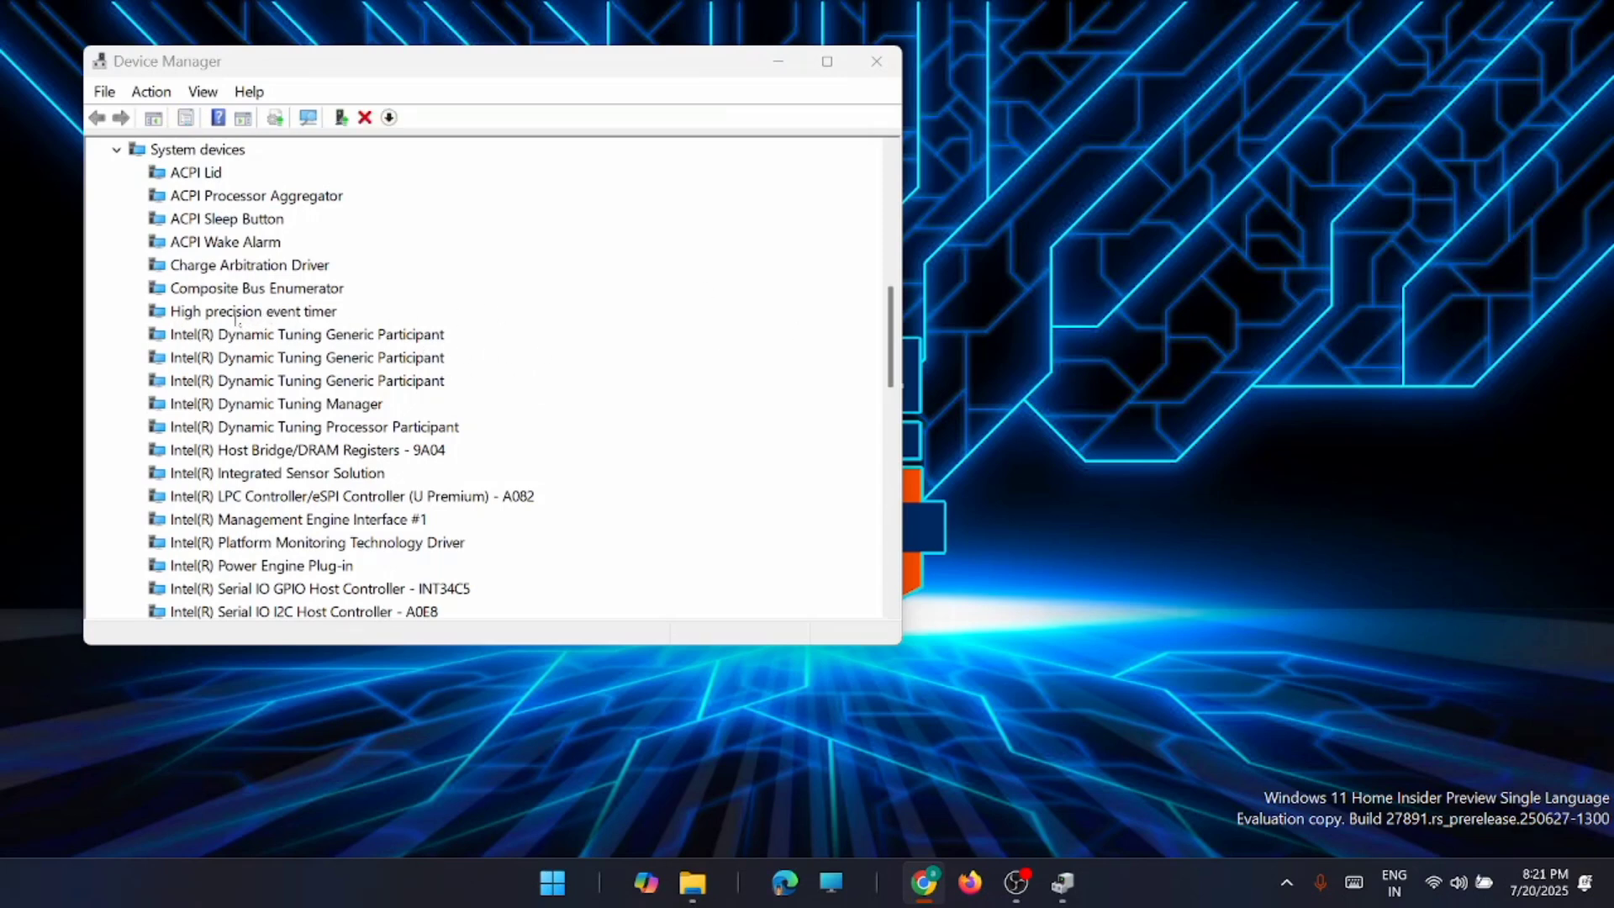
- Disable the High precision event timer device, confirm the change and close Device Manager
right_click(233, 317)
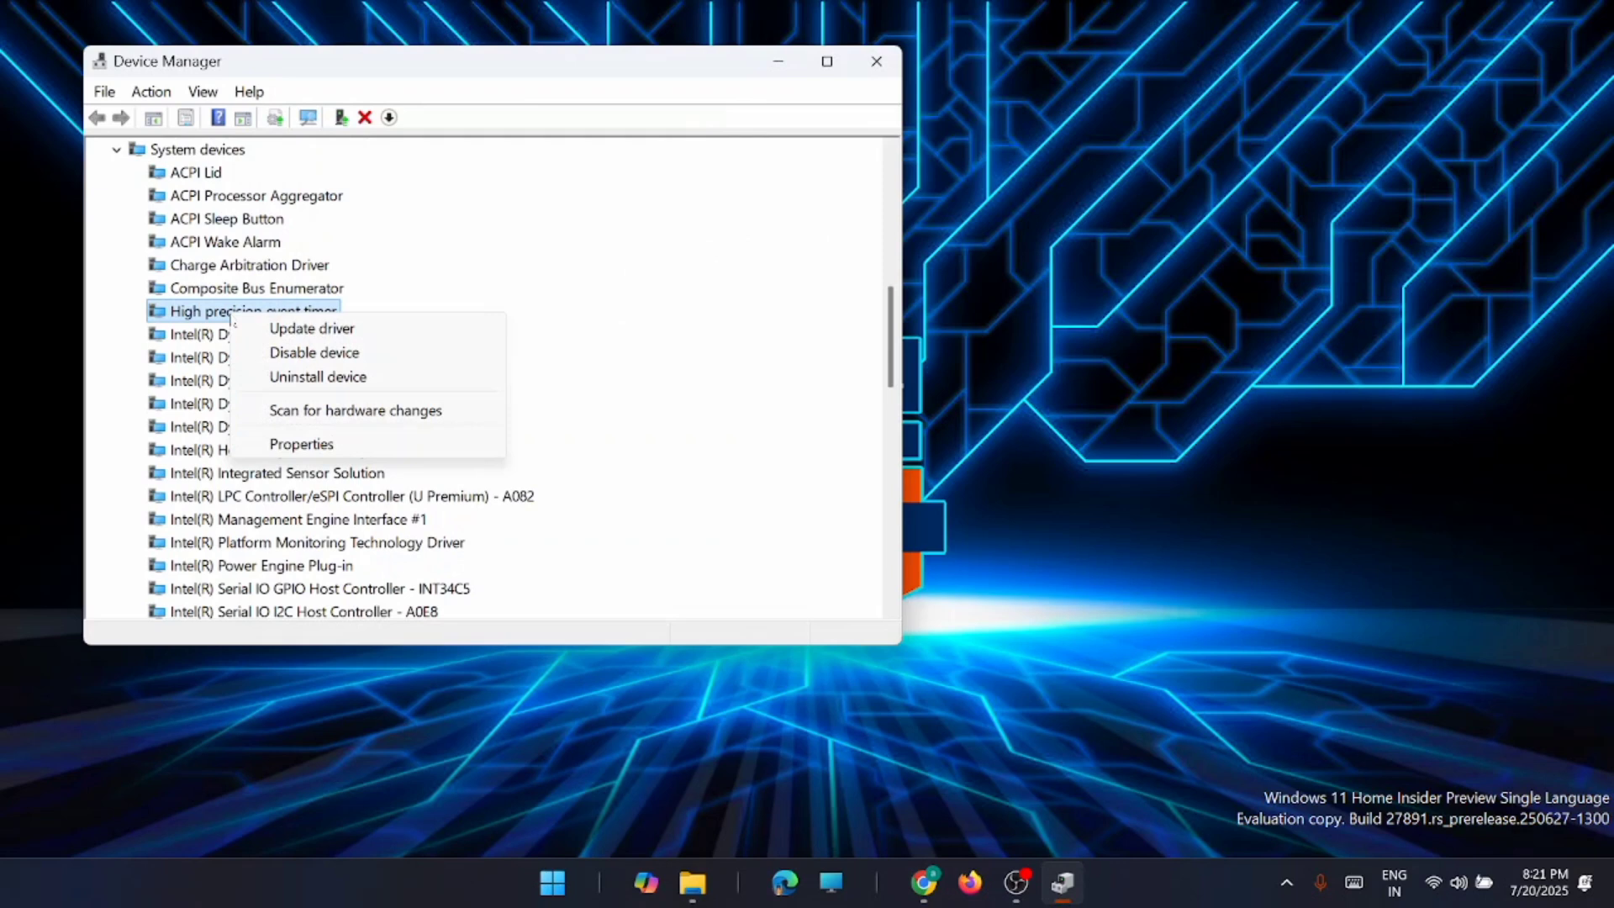
click(370, 353)
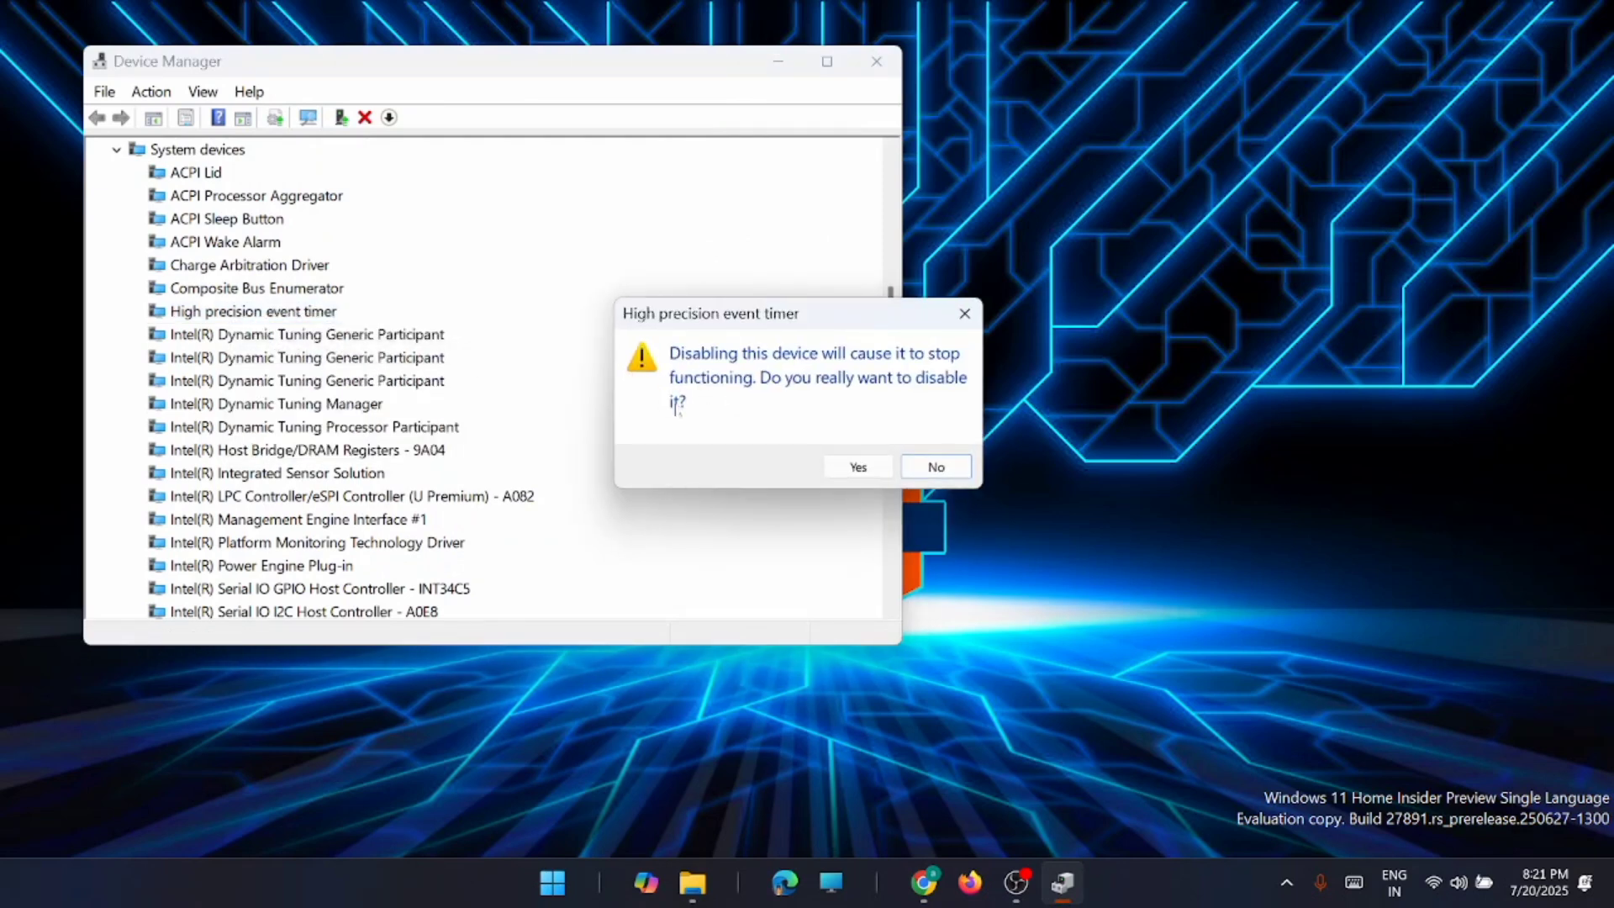
click(857, 467)
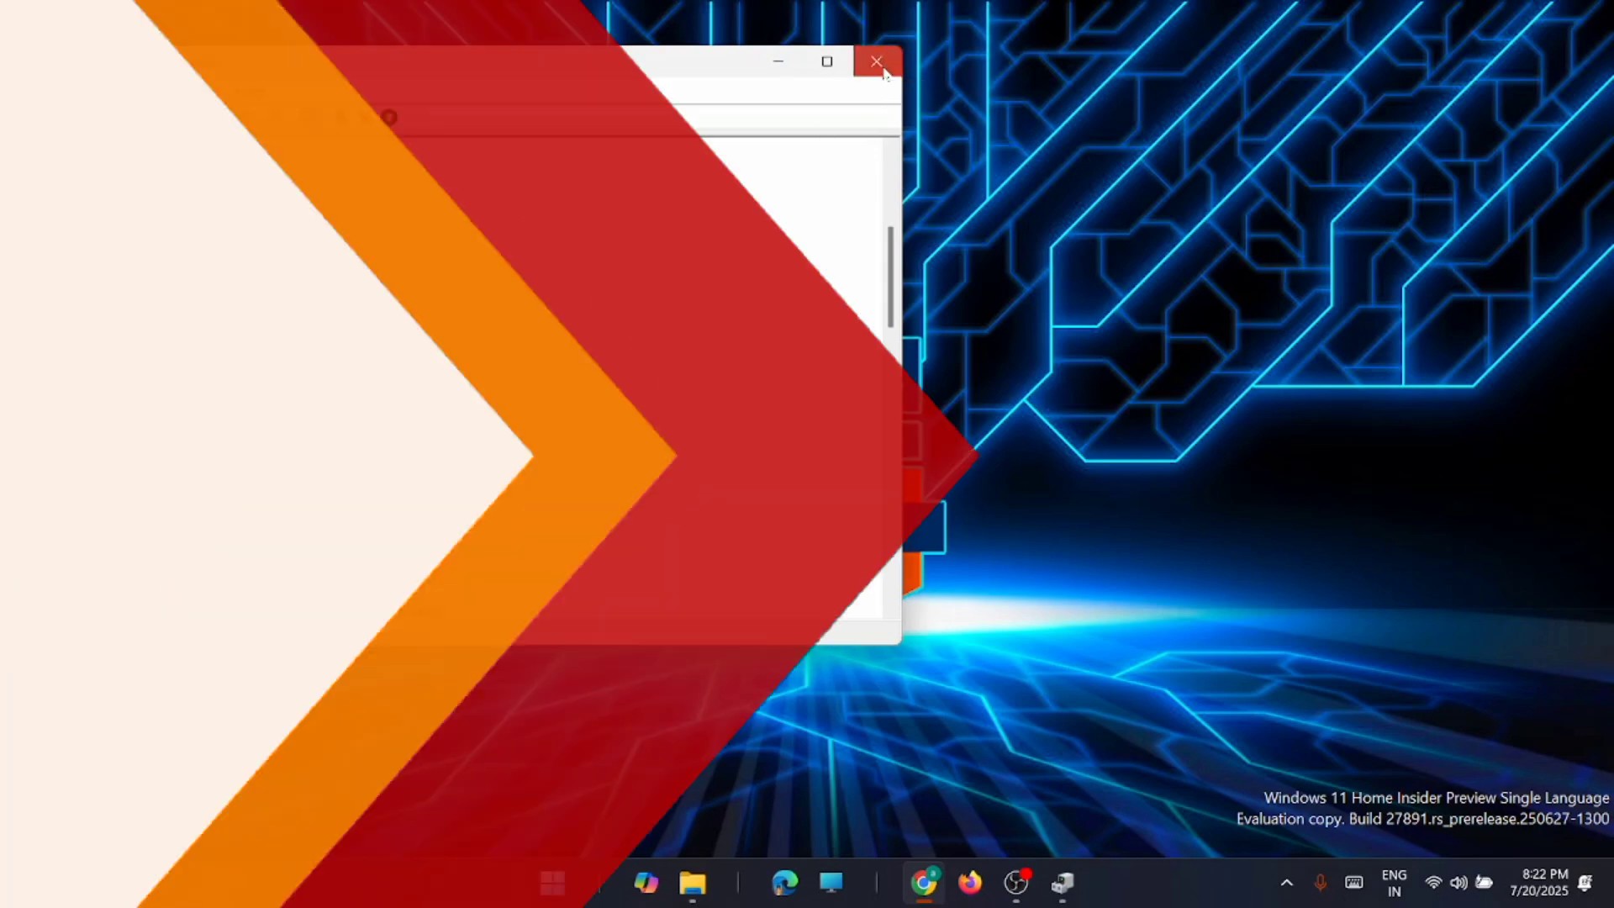
click(876, 61)
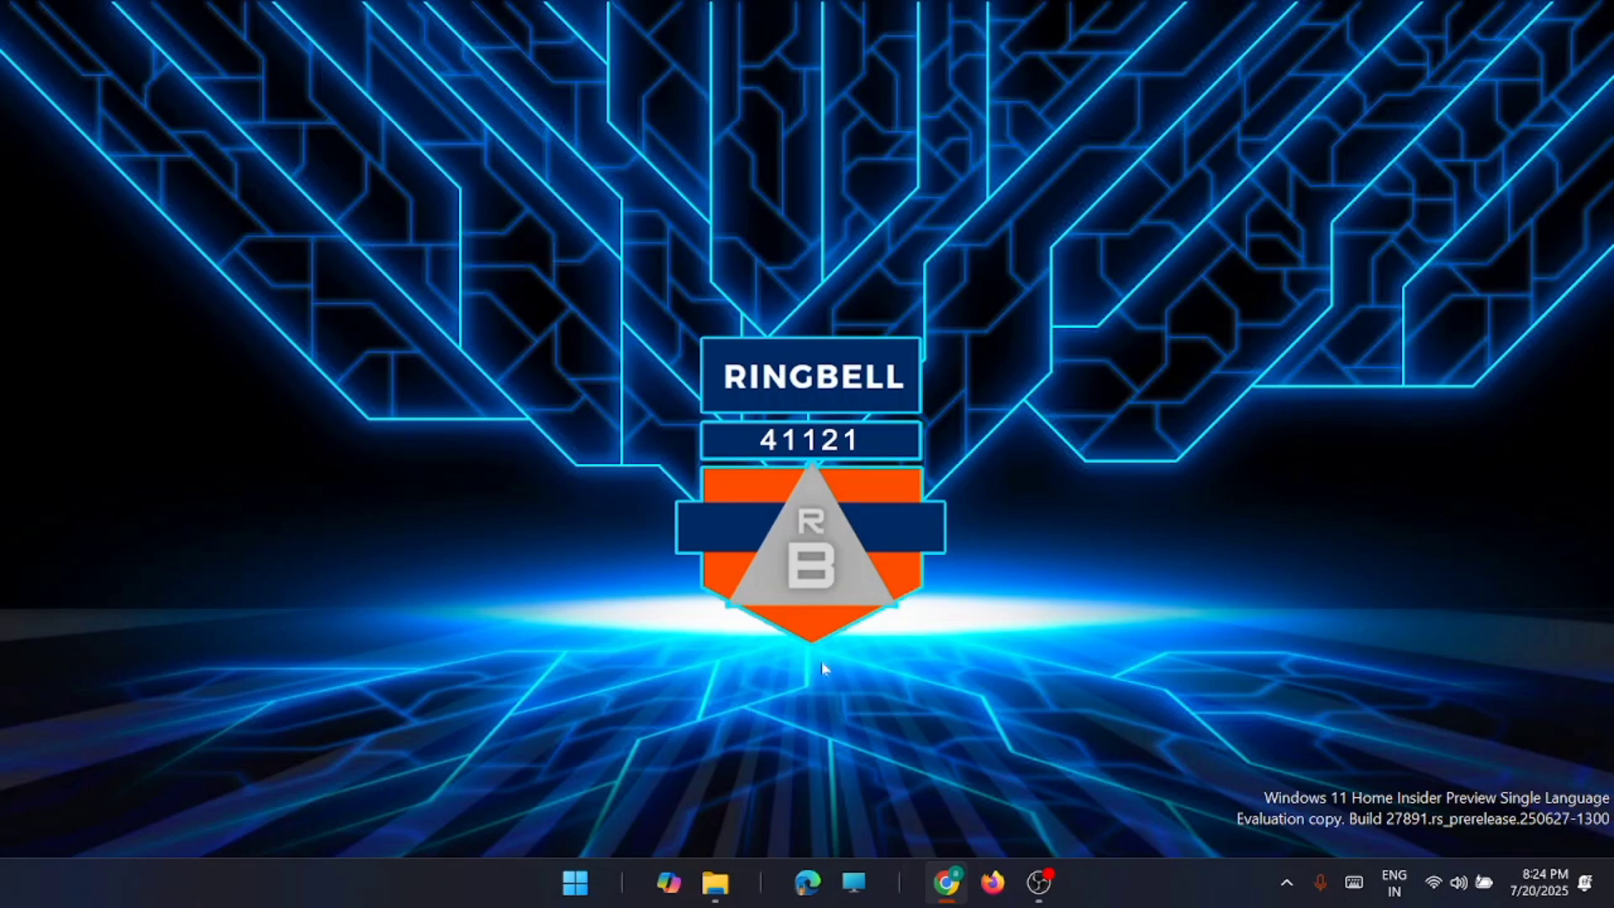
- Open Windows Settings and go to the Graphics page within the System display settings
click(580, 880)
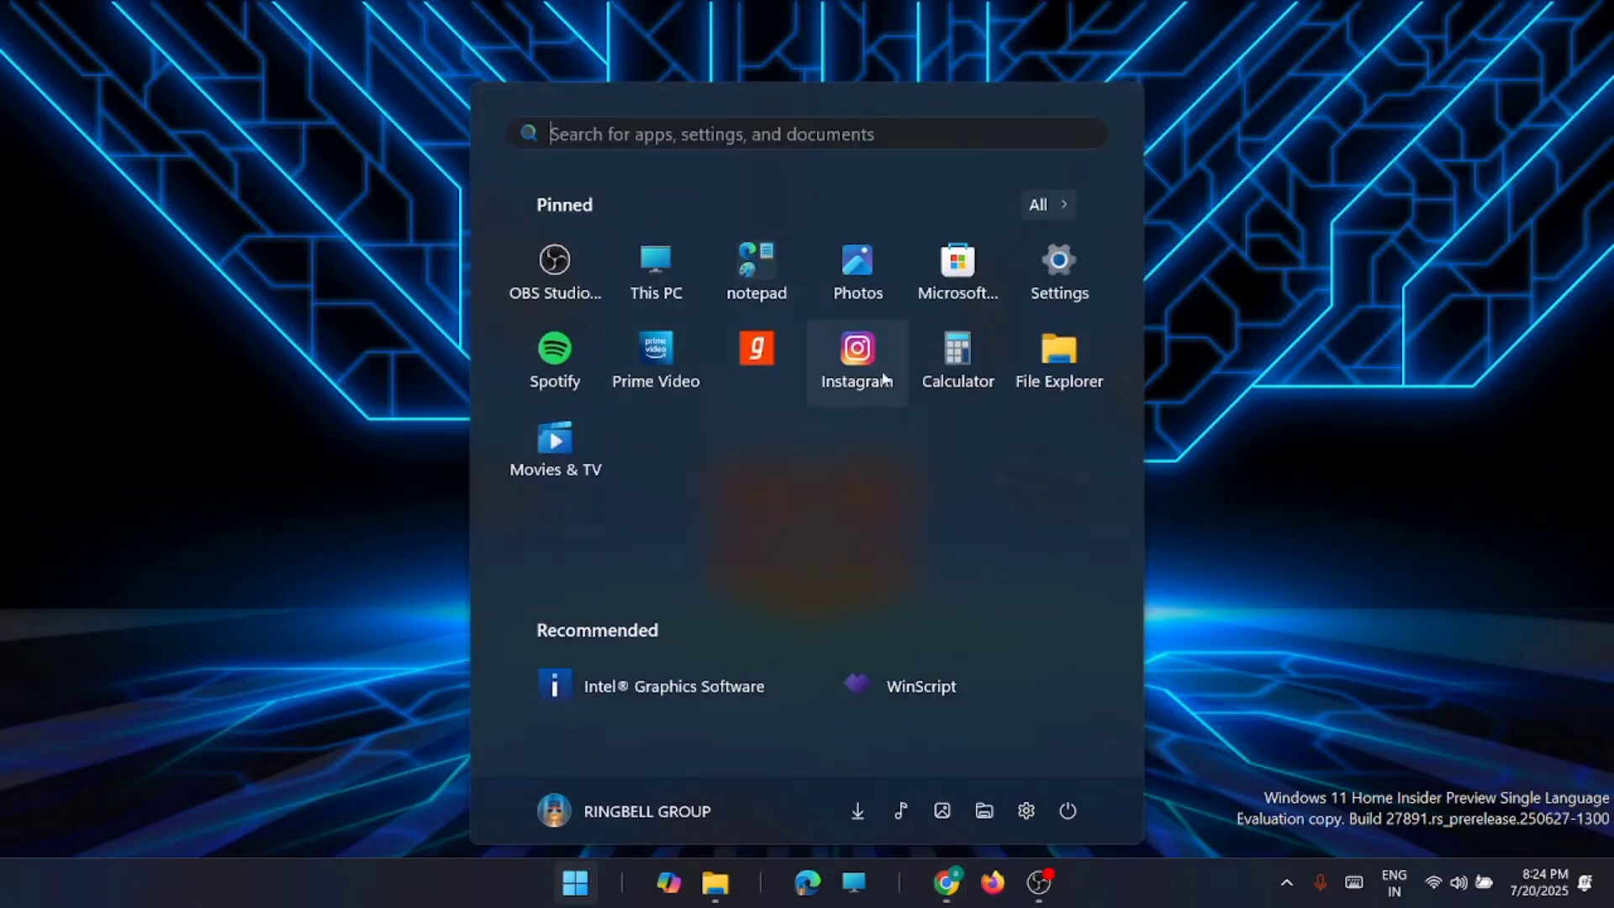
click(1081, 281)
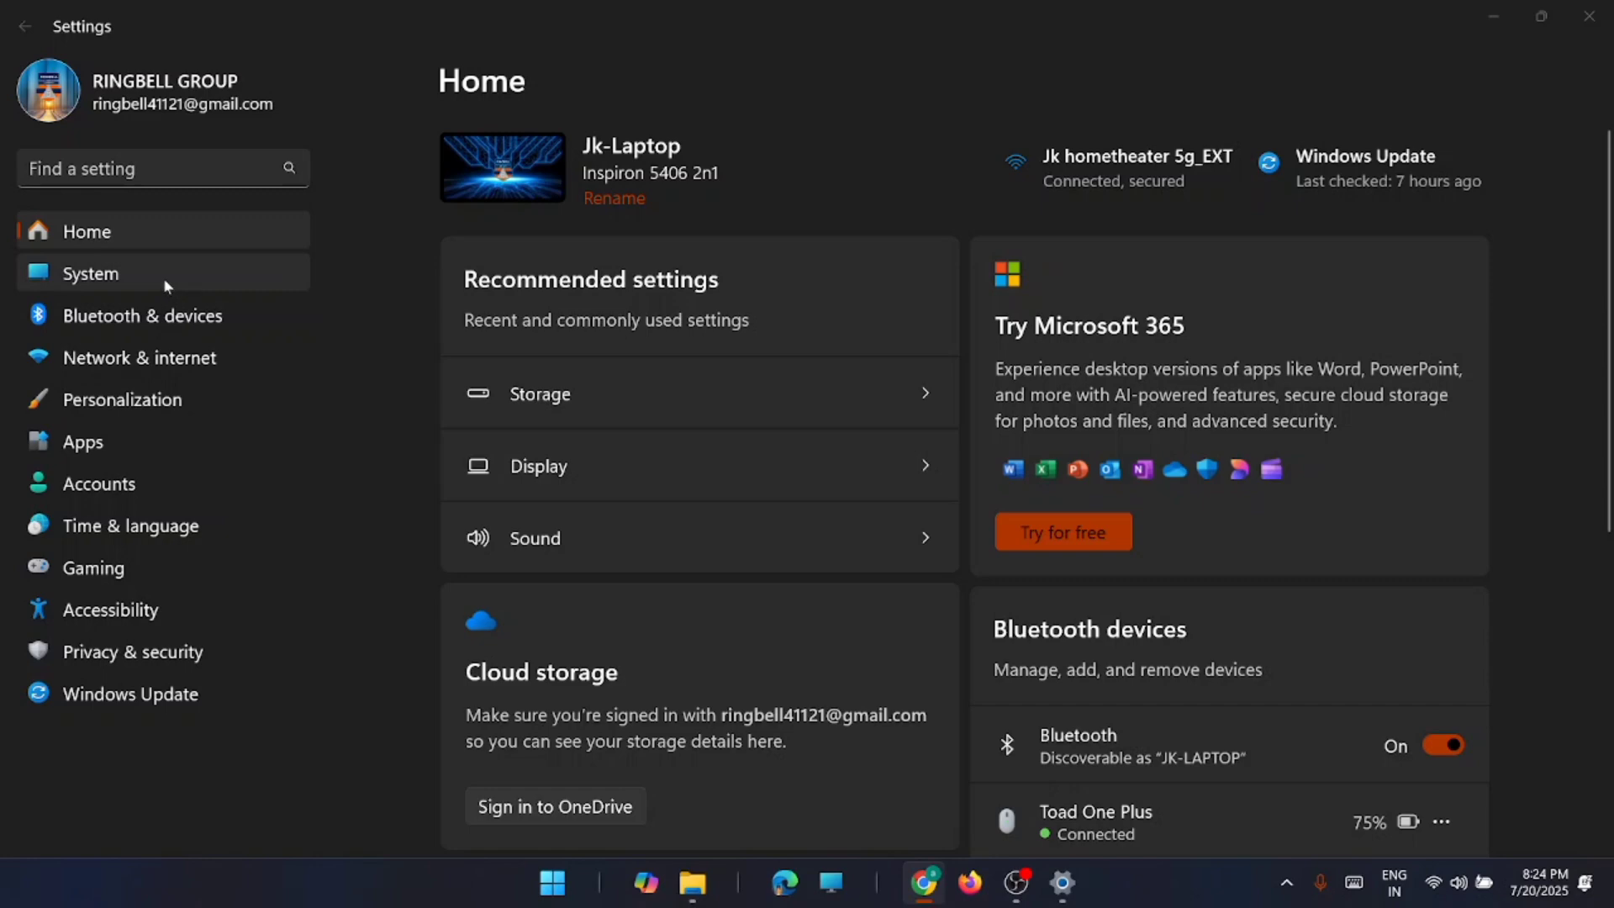
click(163, 277)
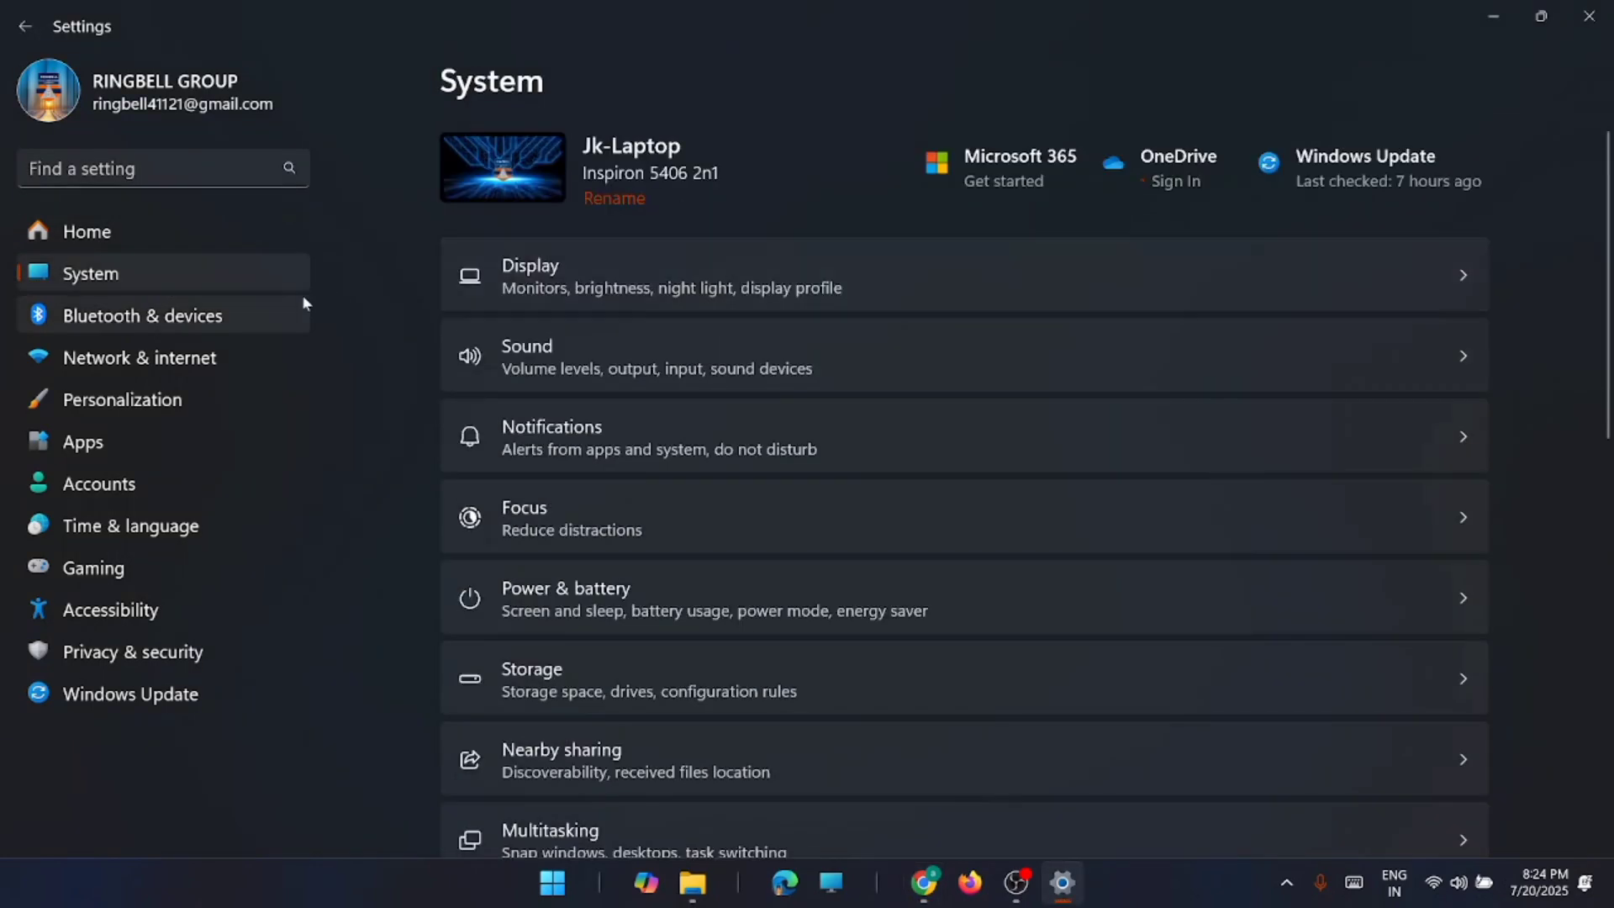
click(935, 271)
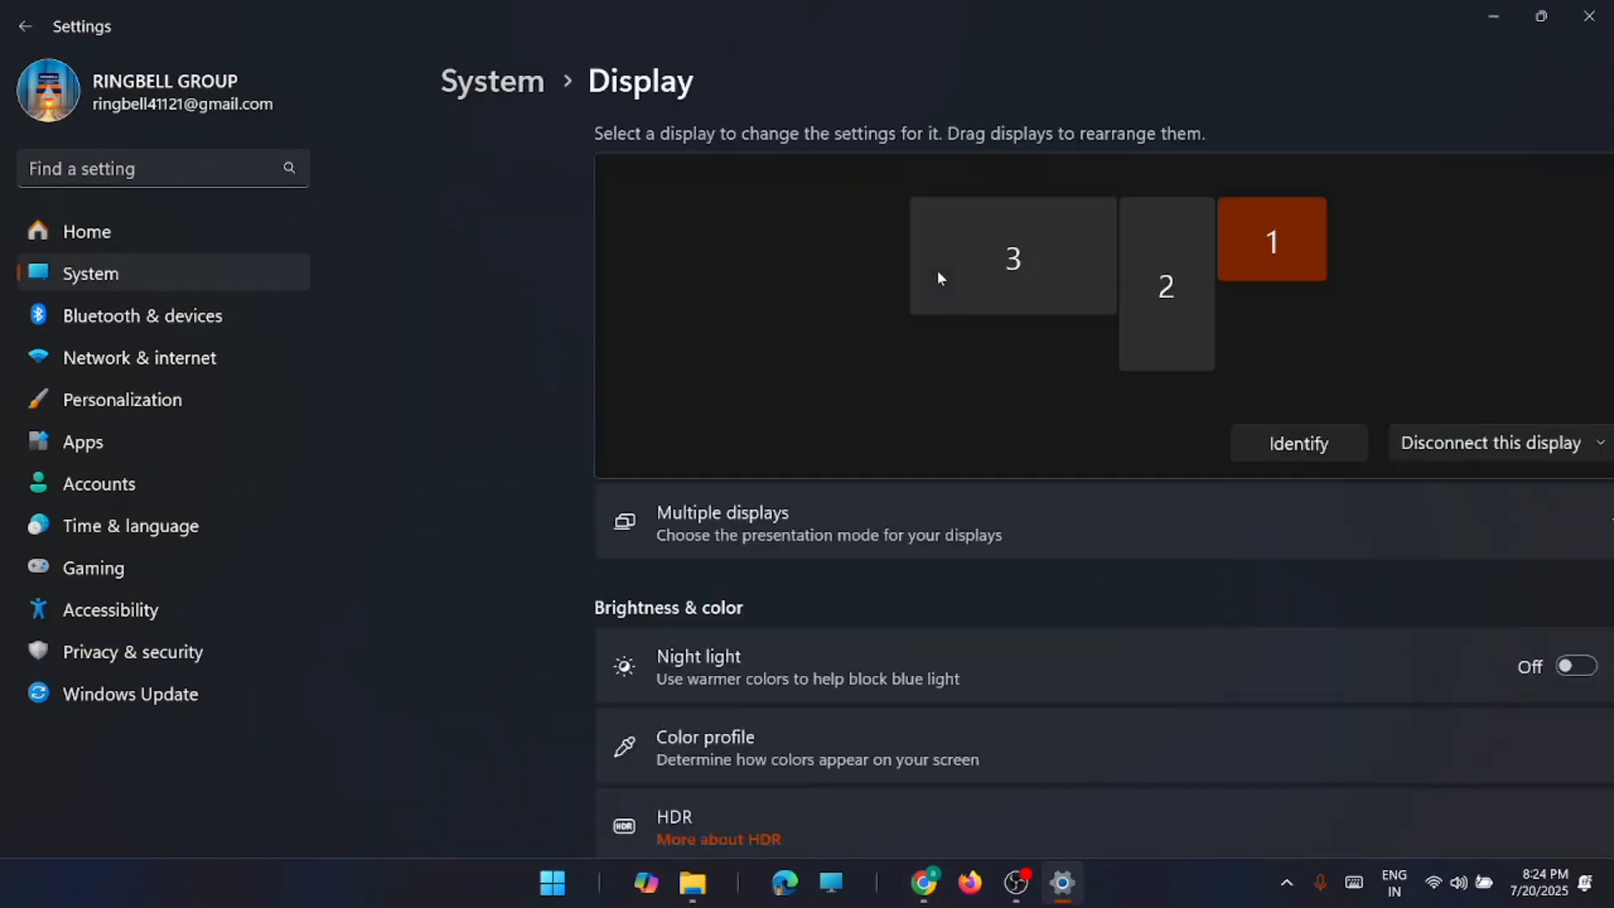
scroll(756, 252, down, 10)
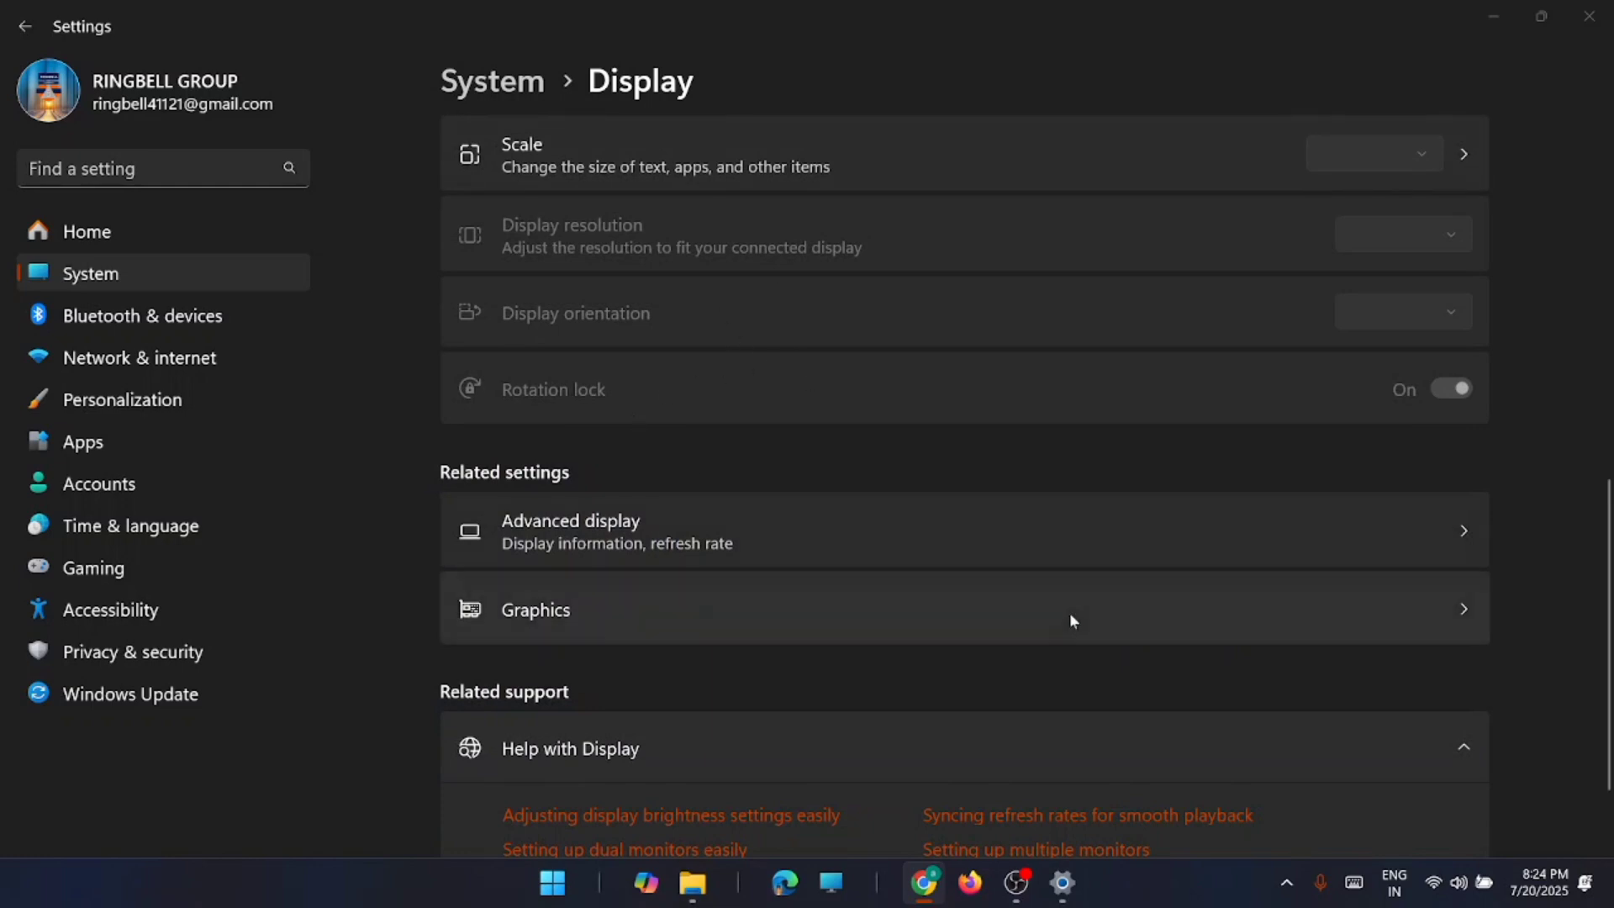
click(1127, 616)
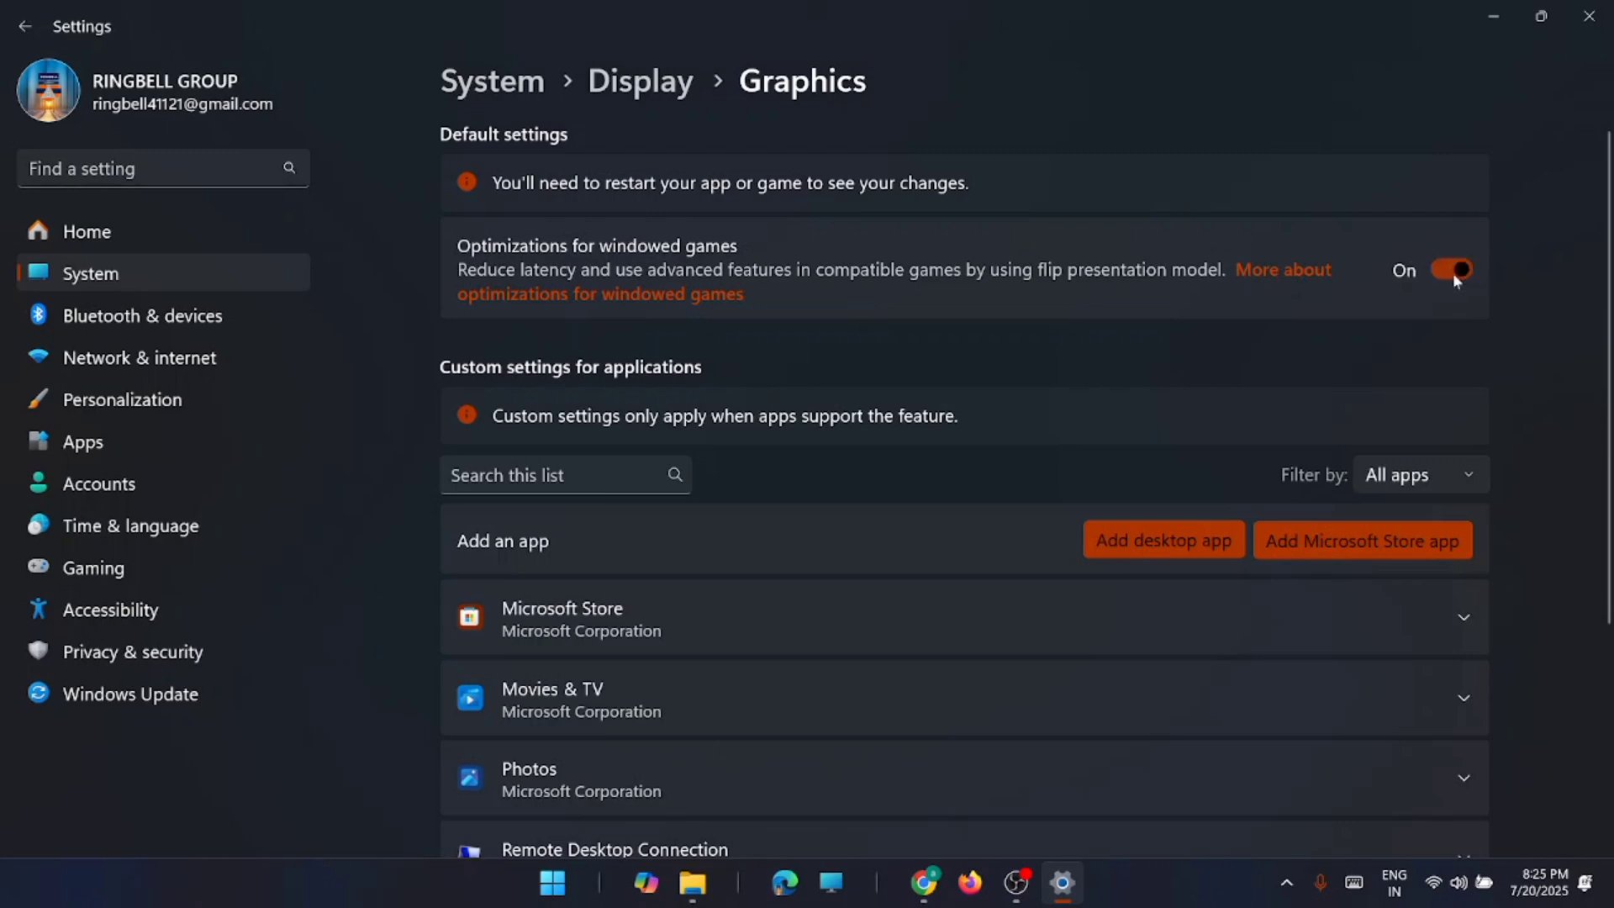
- Look at how to add a desktop app and at Microsoft Store's GPU preference options in the custom graphics settings
scroll(1075, 395, down, 2)
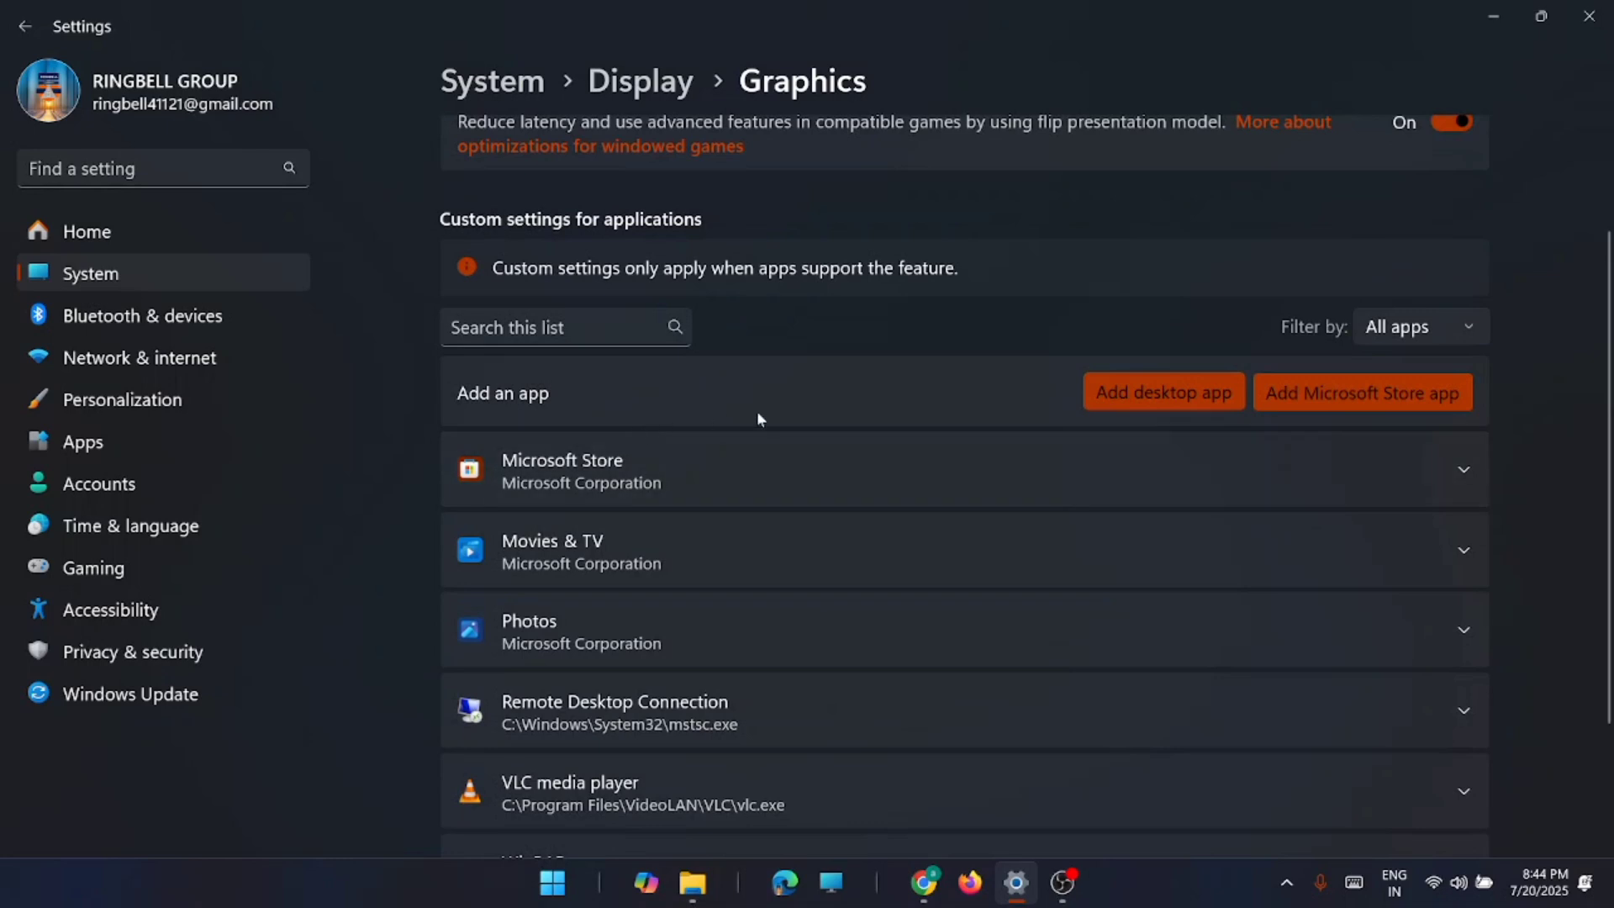
scroll(781, 442, down, 1)
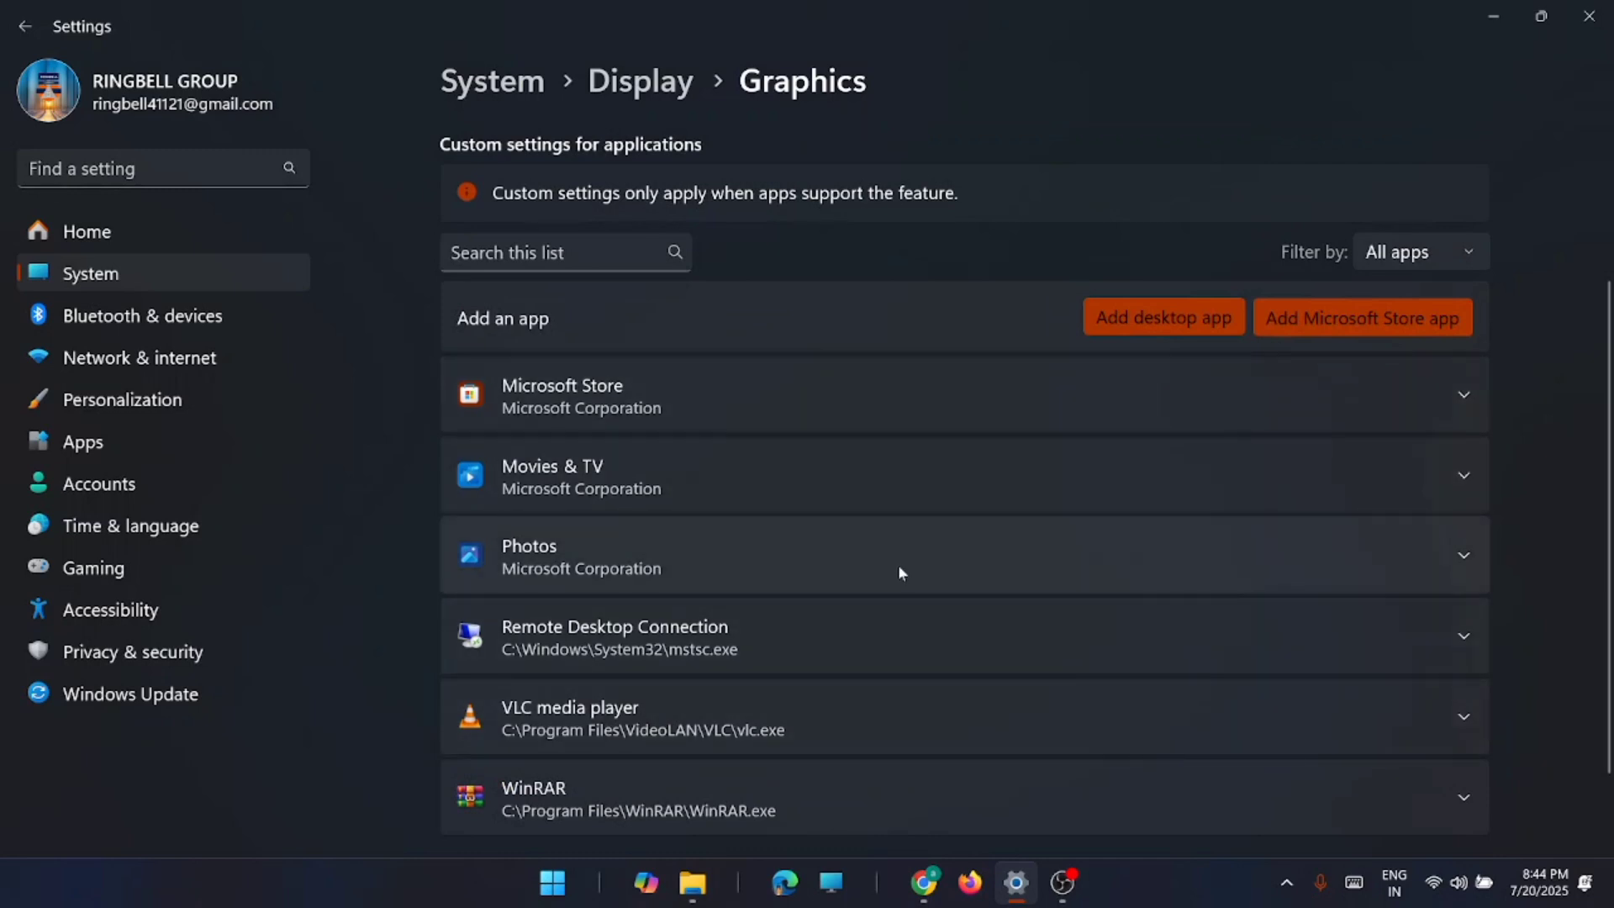
click(1195, 324)
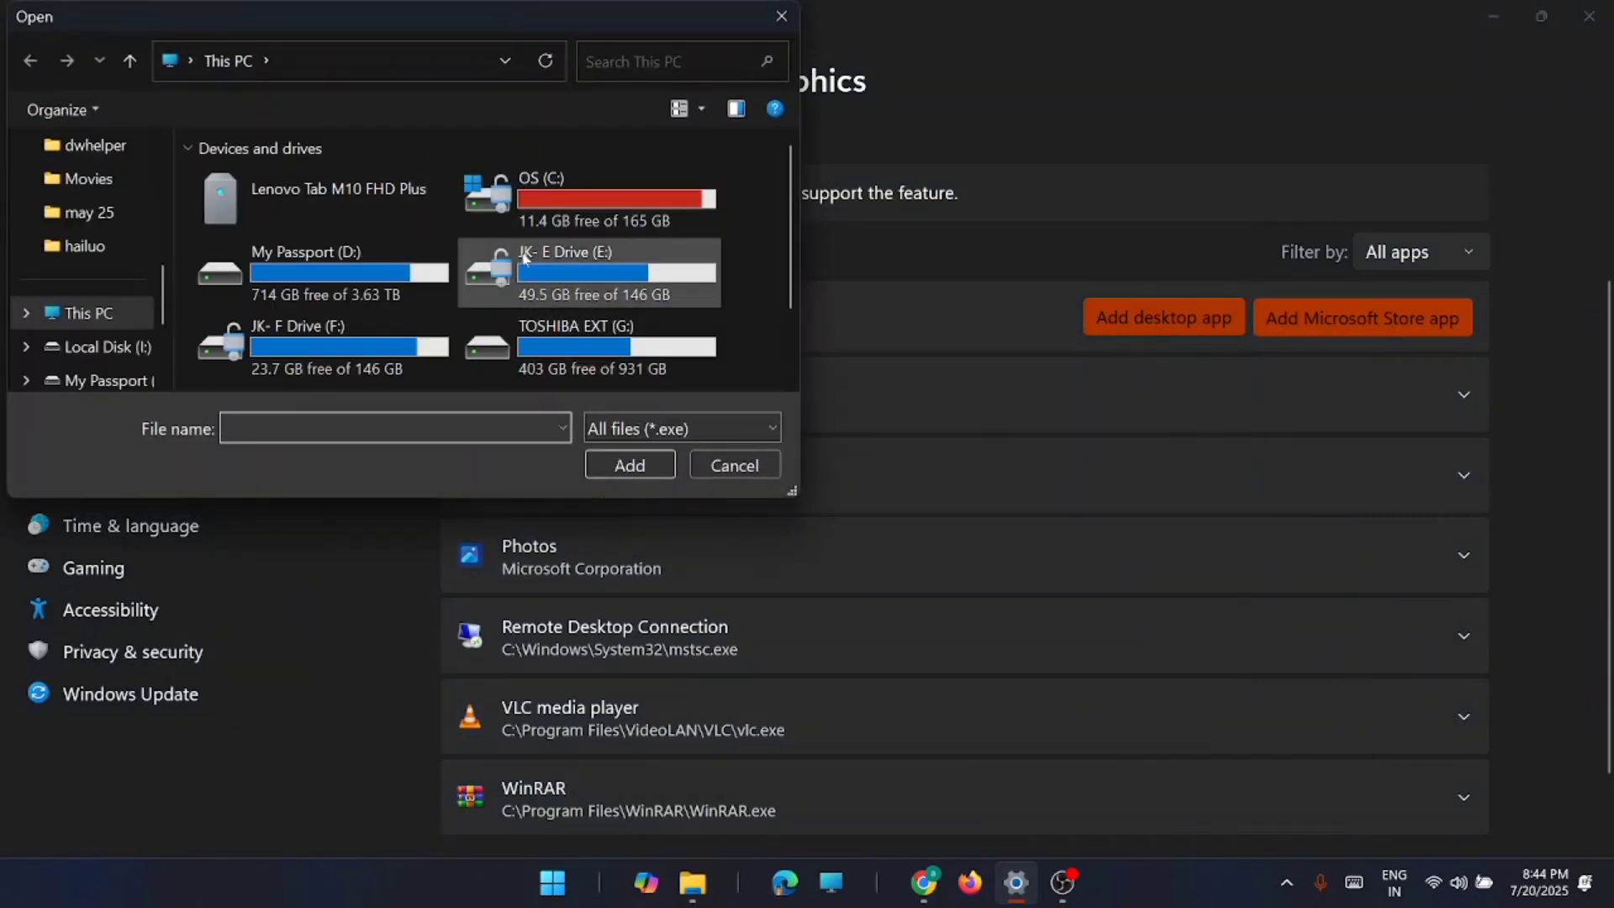
click(782, 17)
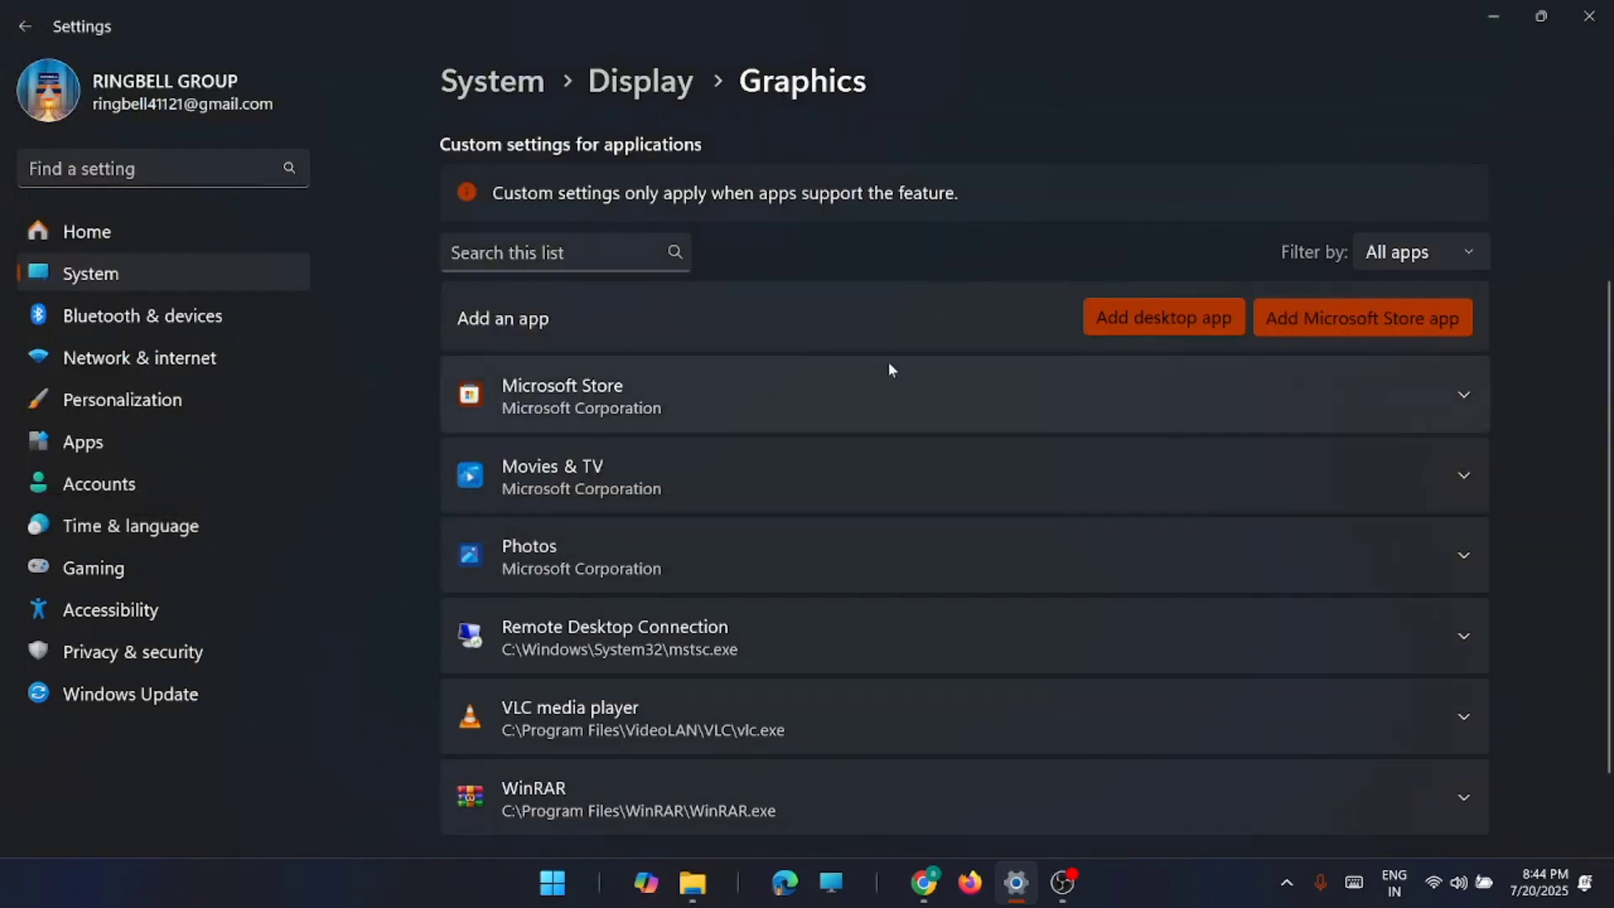
click(1467, 401)
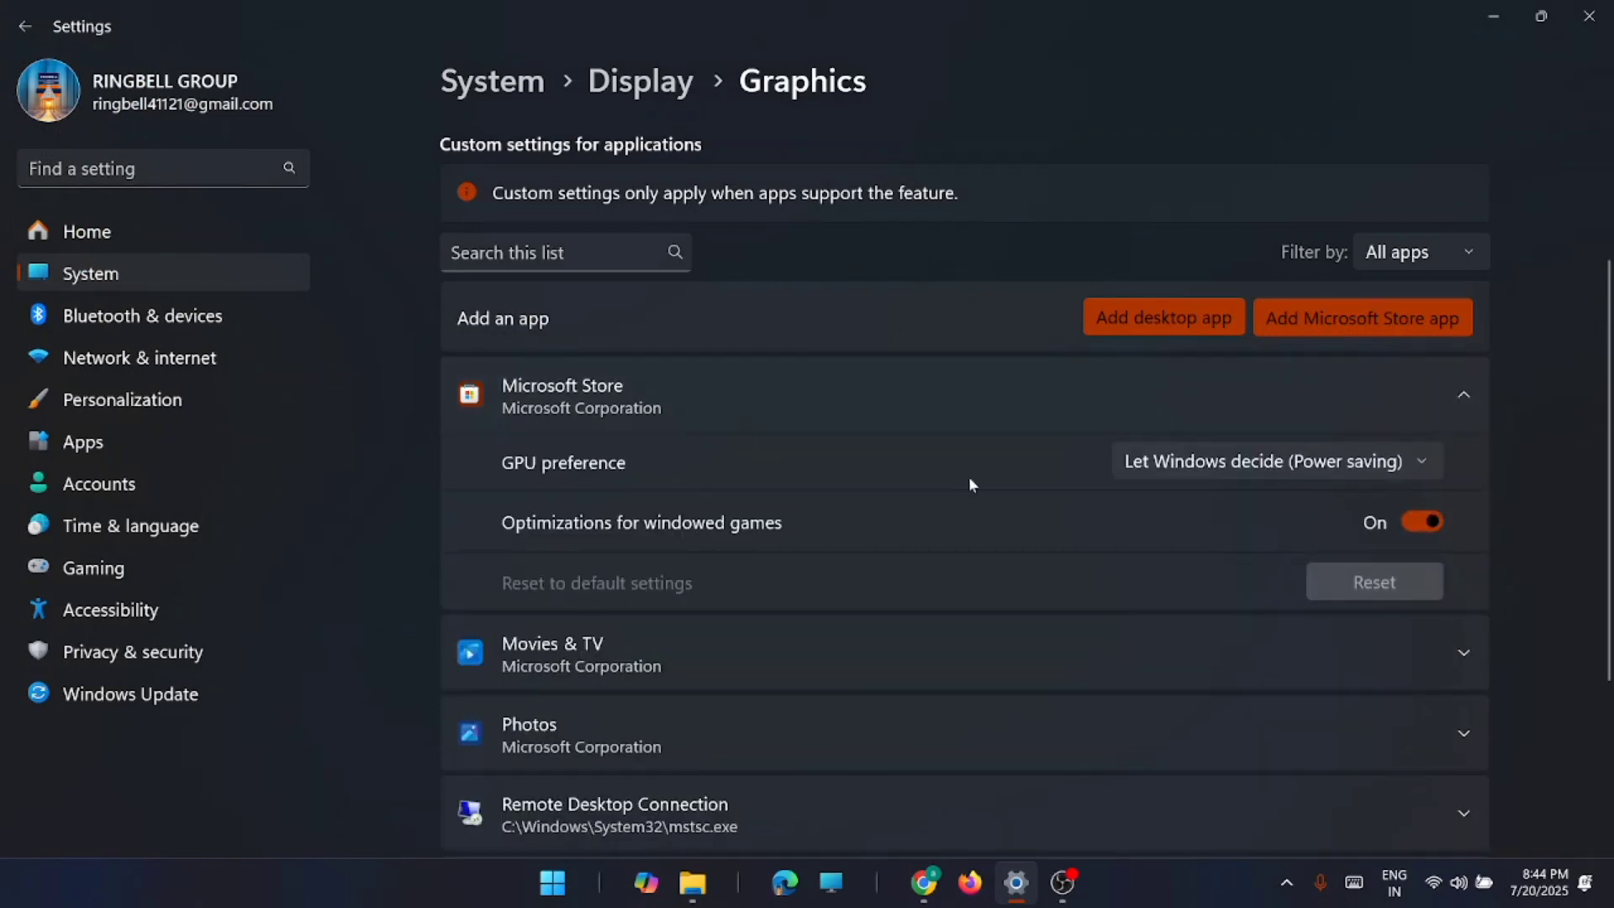
click(1427, 463)
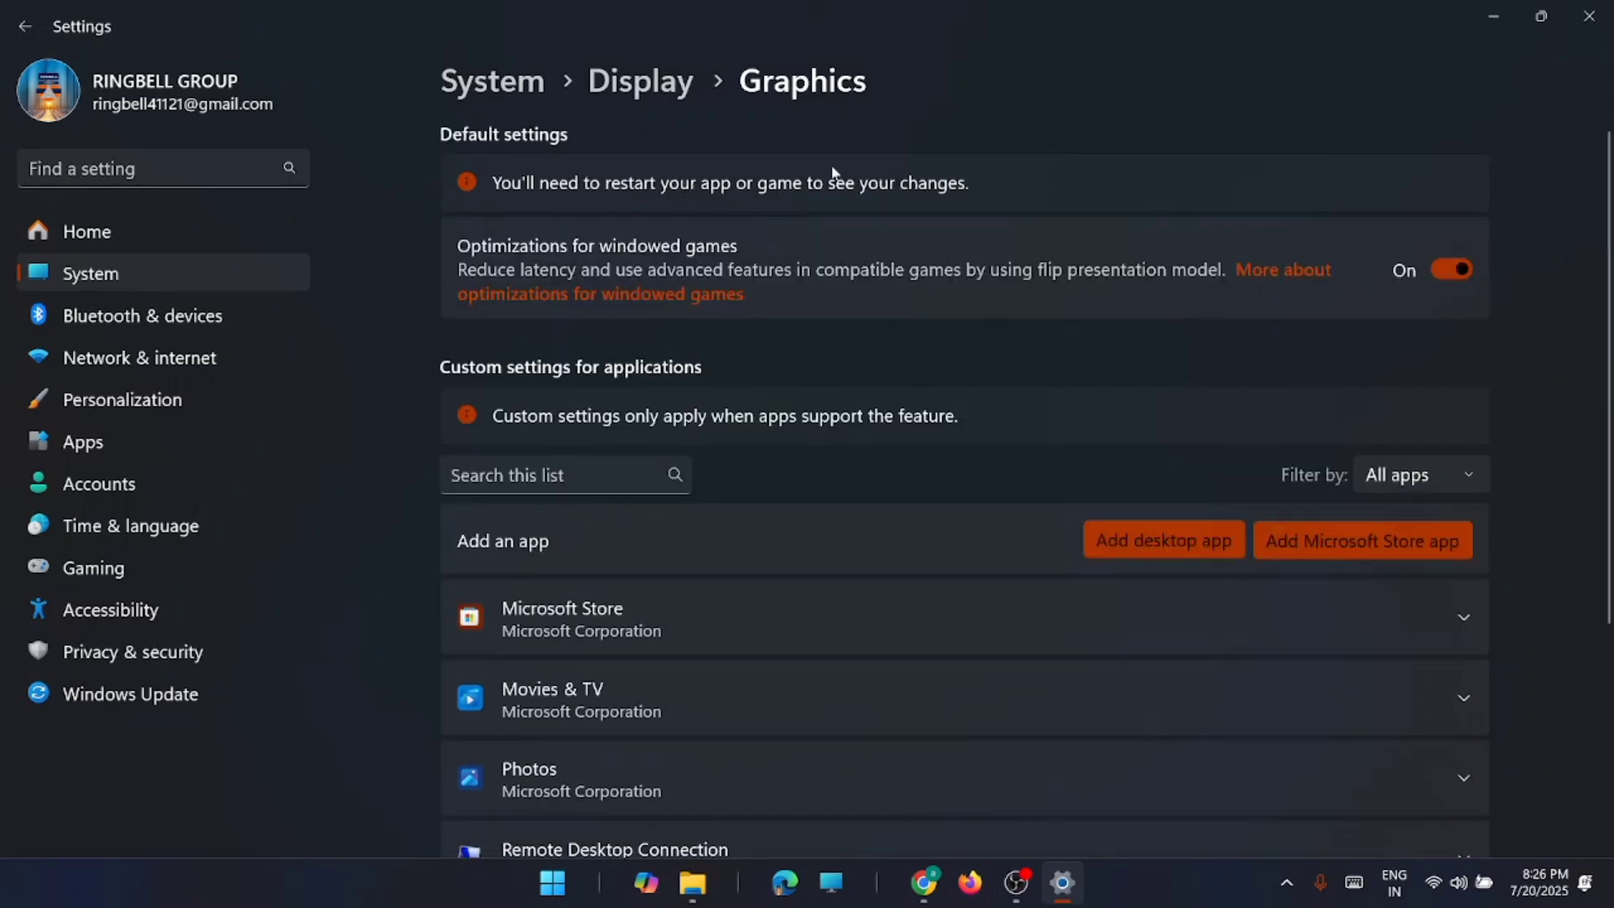
- Return to the Display settings and open the Advanced display page
click(670, 84)
scroll(723, 597, down, 6)
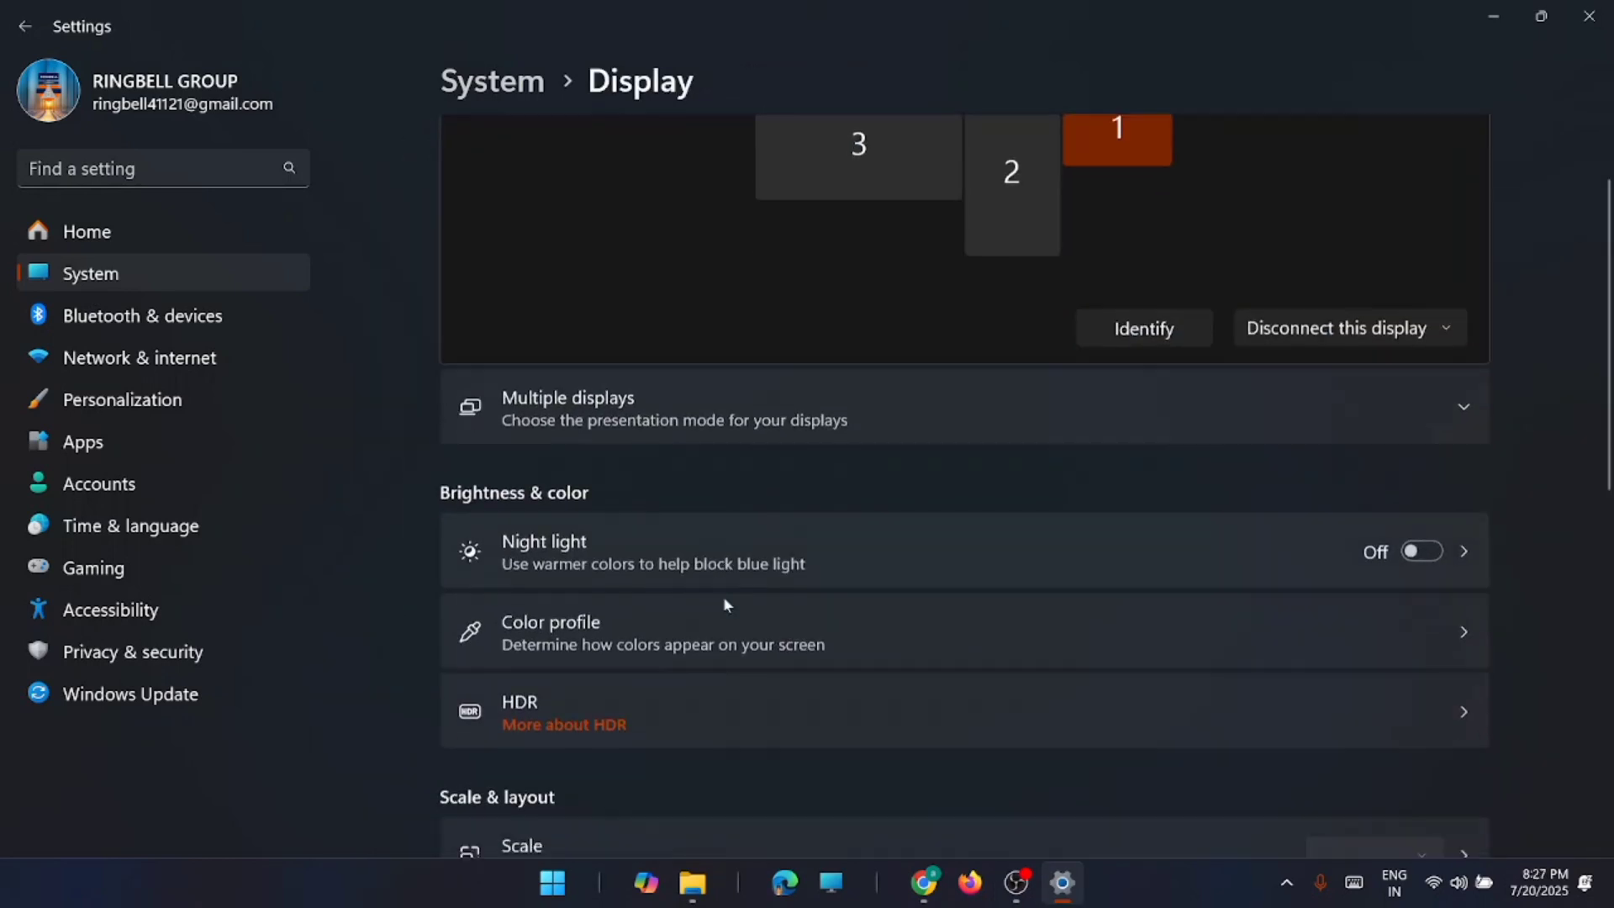
scroll(736, 592, down, 4)
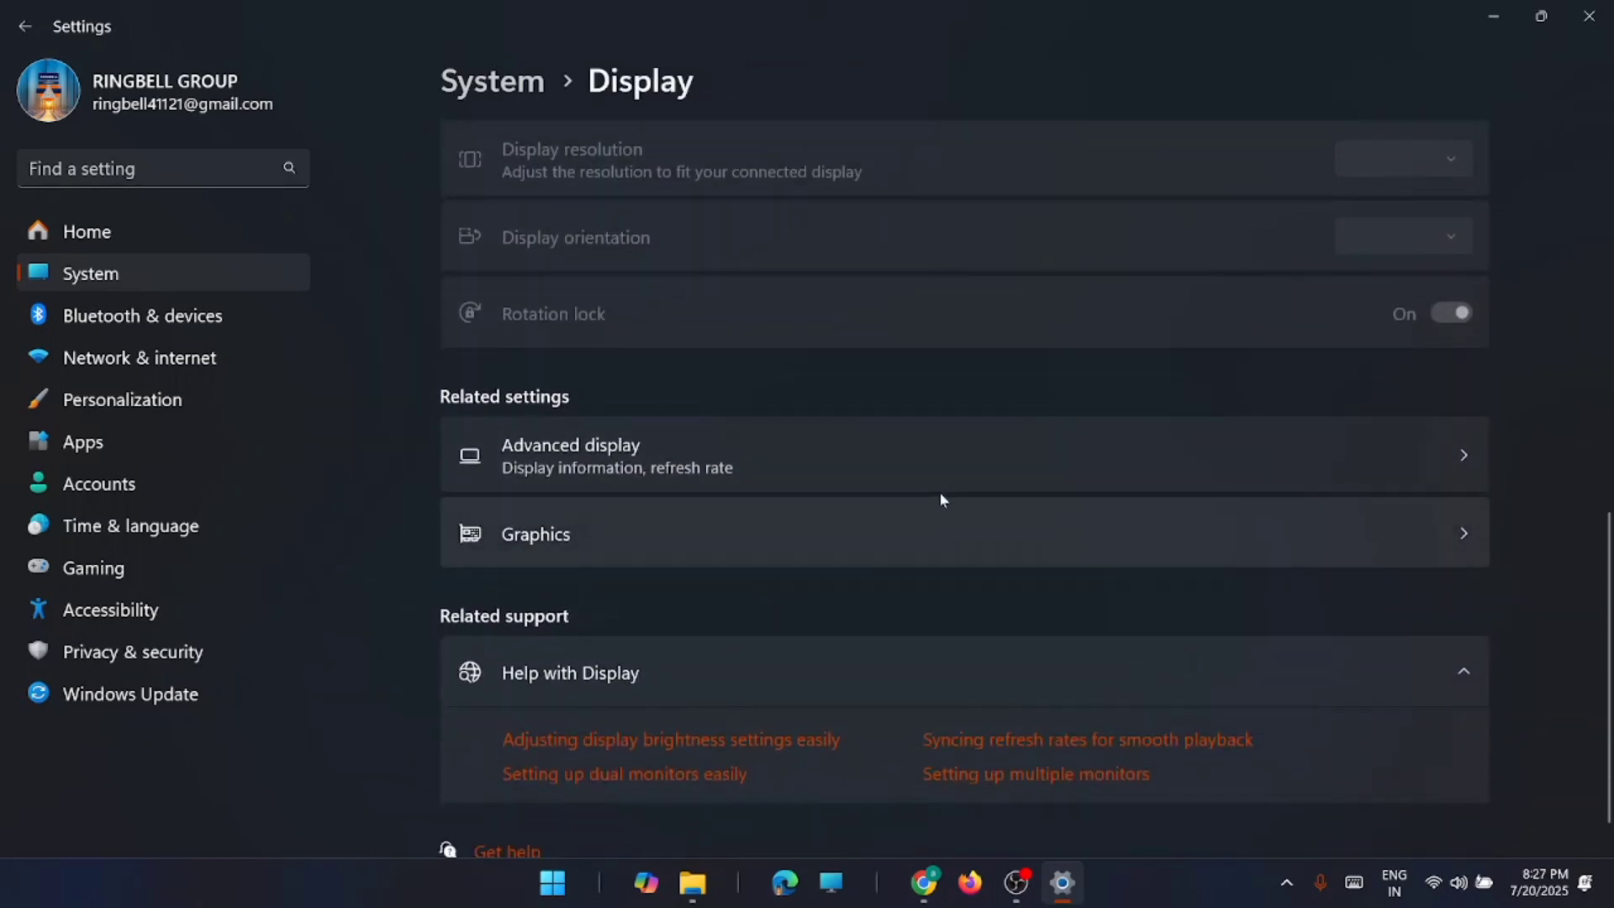
click(975, 473)
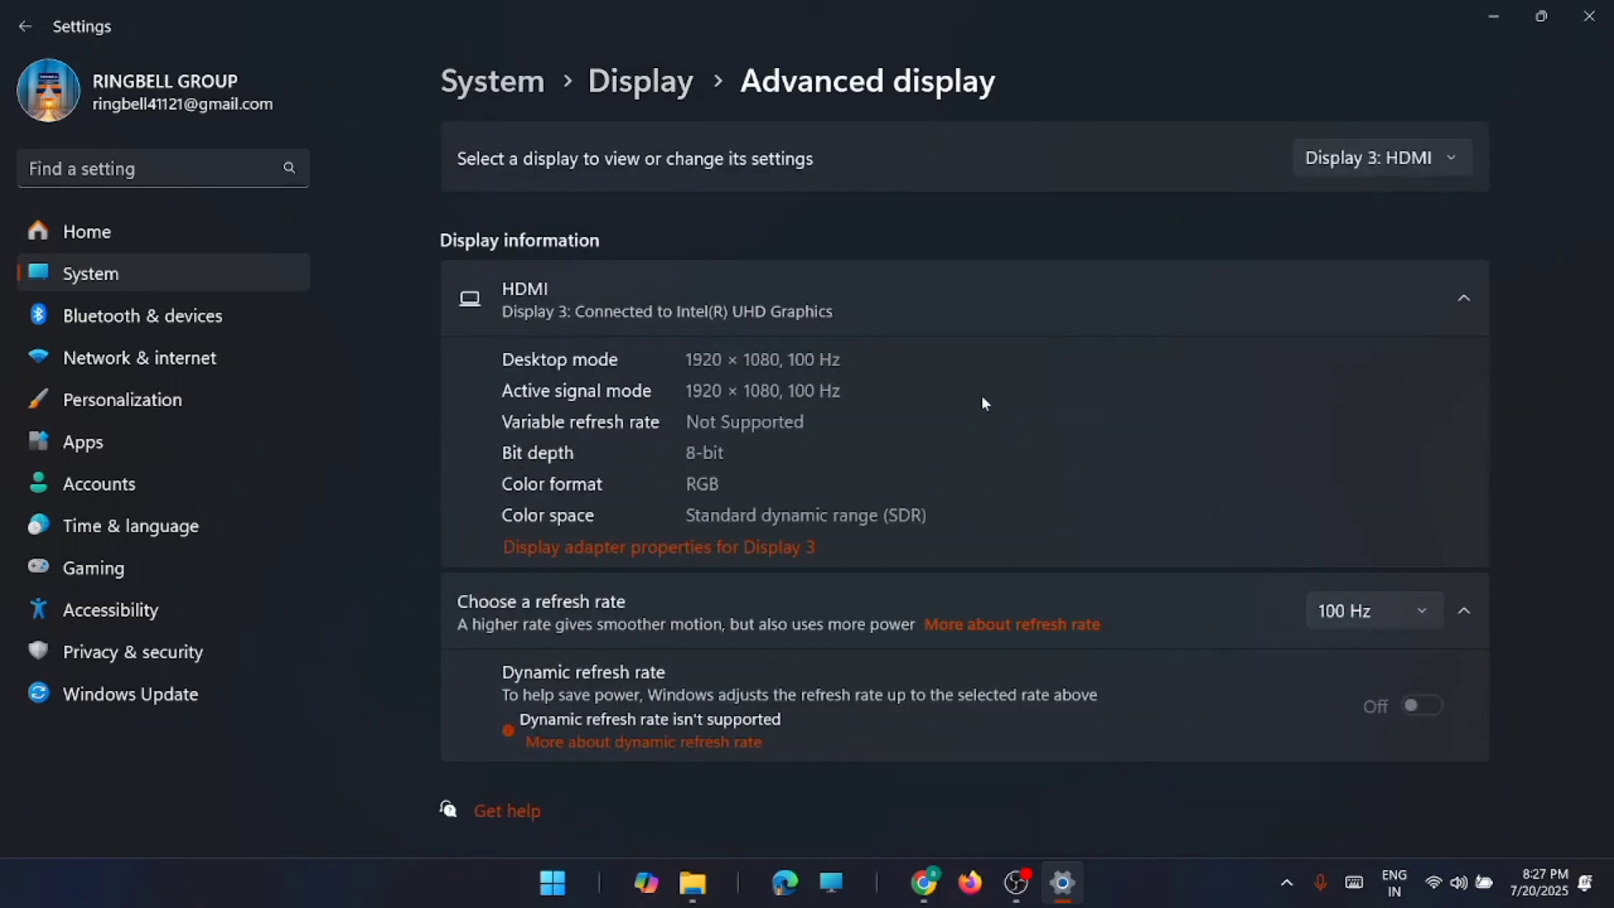
- Open the available refresh rate options for the HDMI display
click(1421, 612)
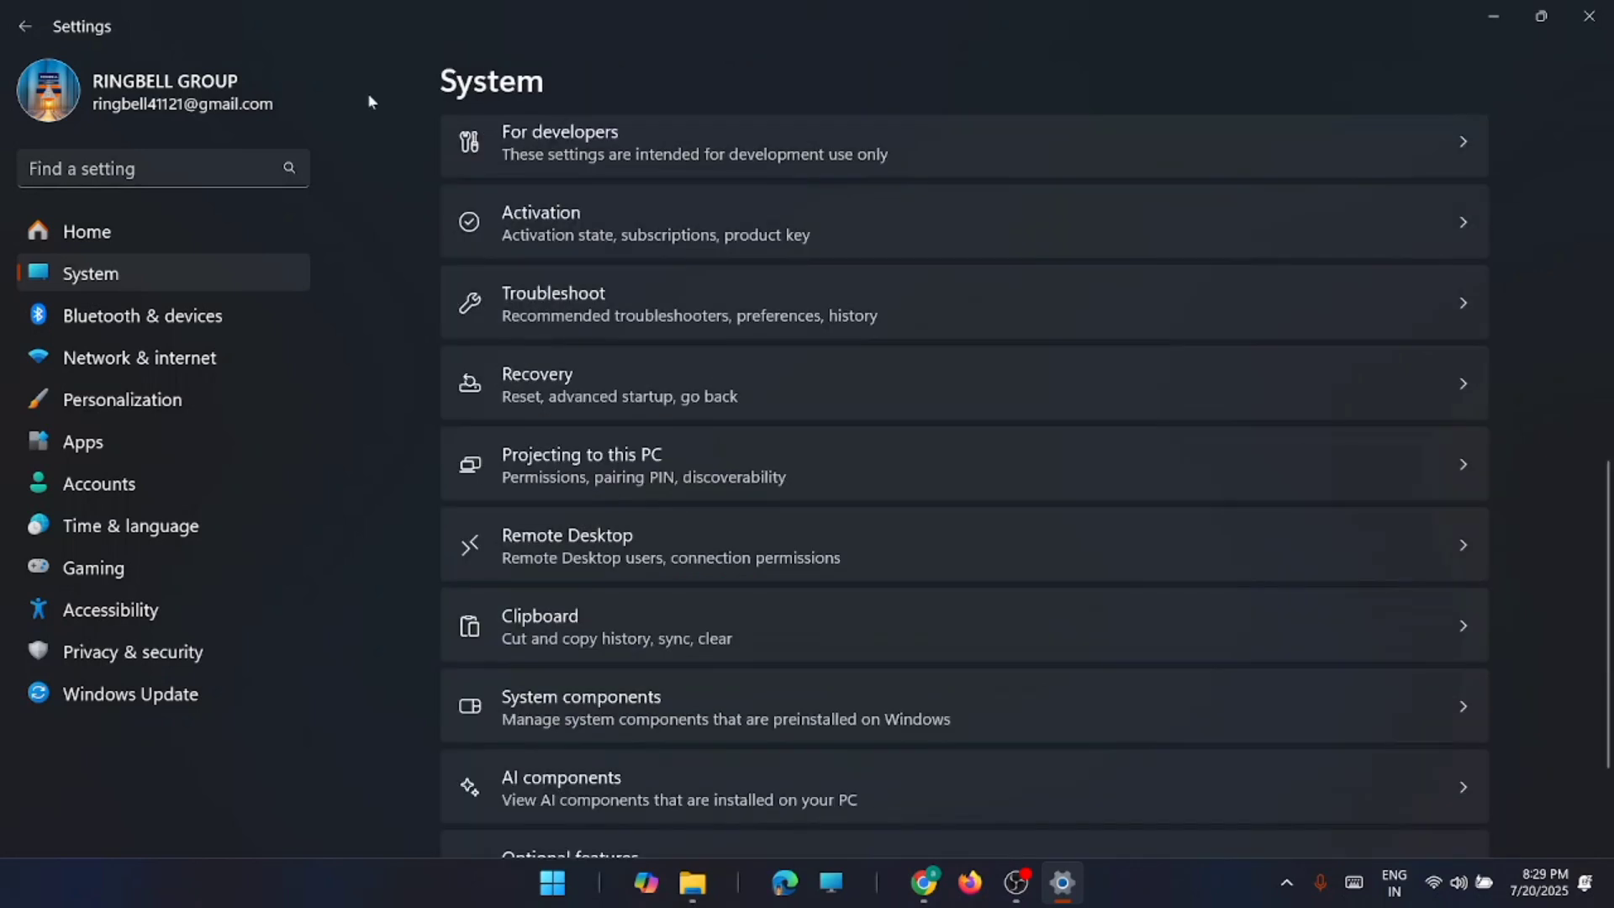
- Turn on Game Mode in the Gaming settings and close Settings
click(118, 572)
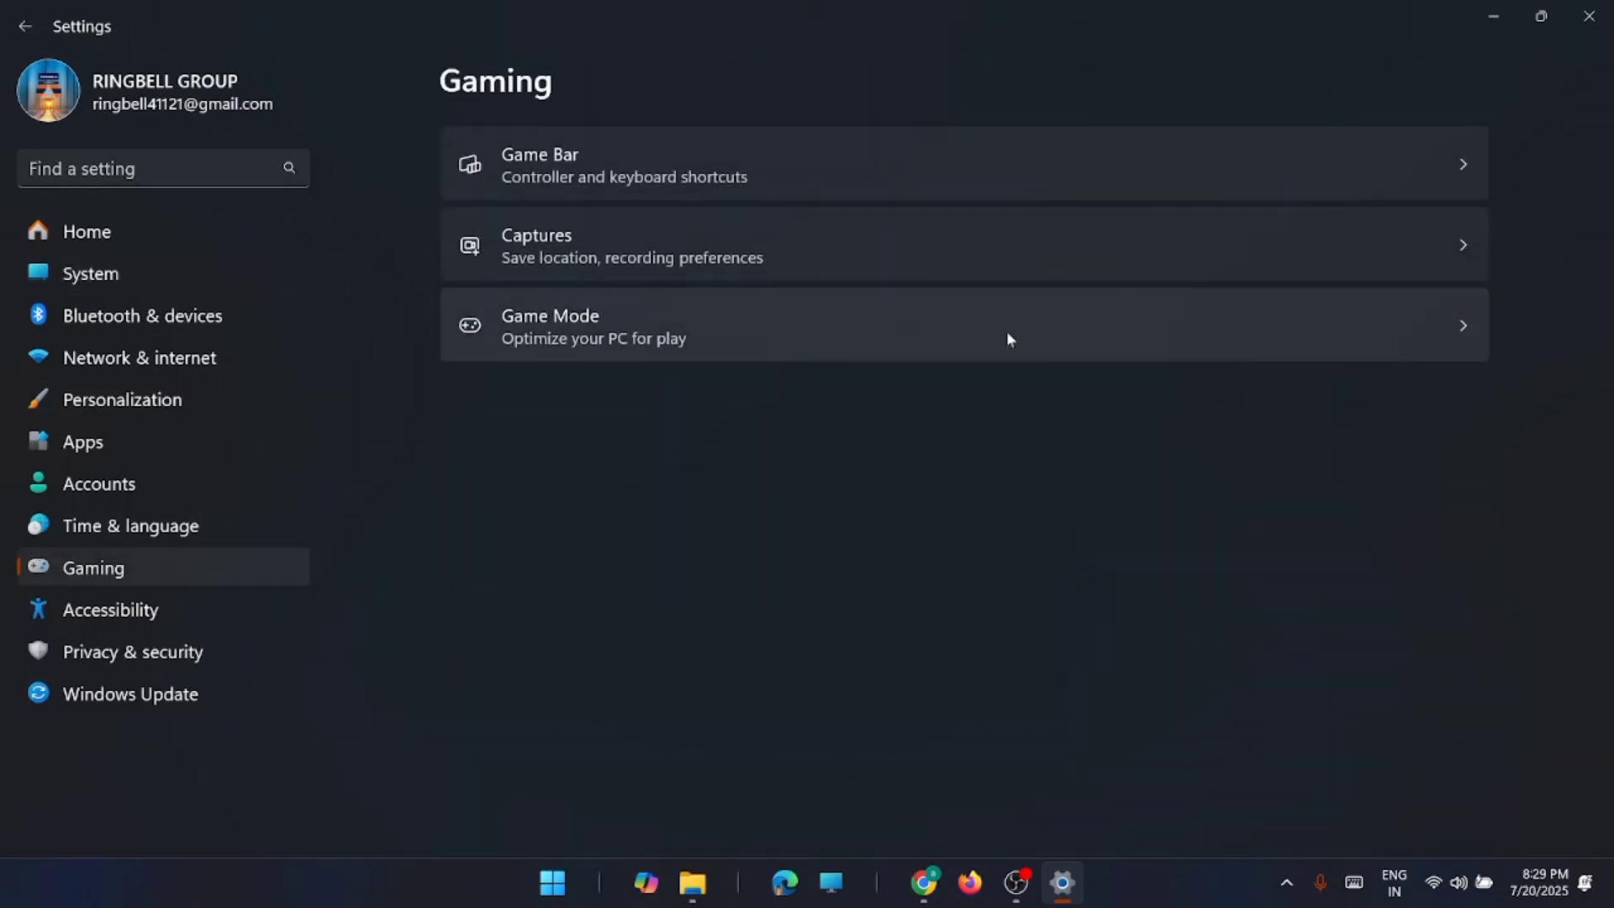
click(1008, 337)
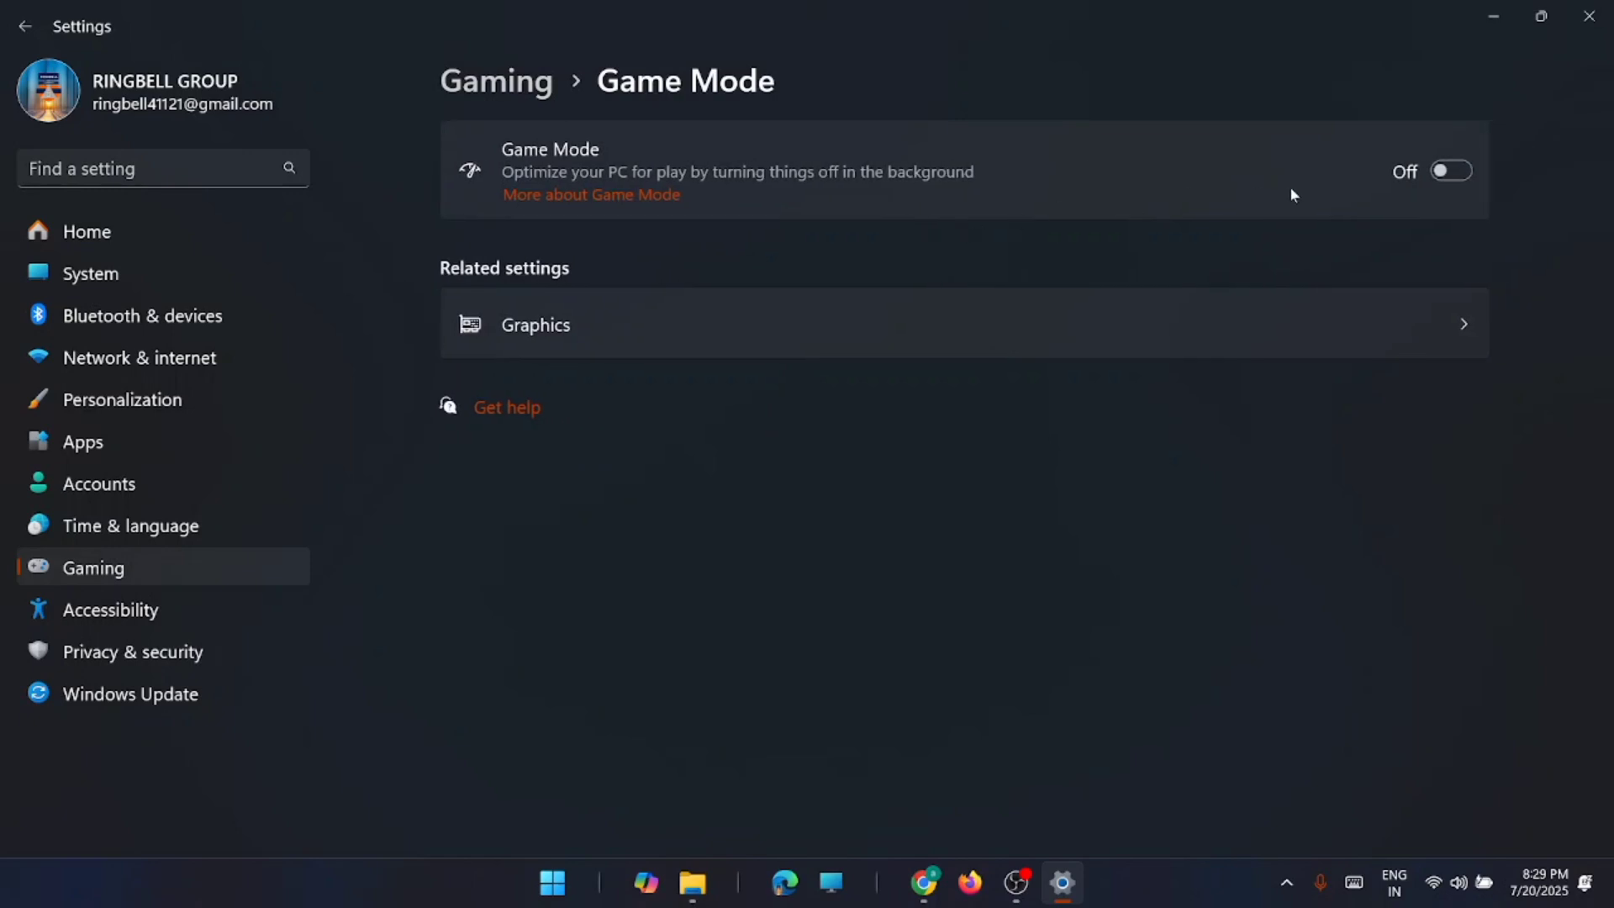
click(1462, 174)
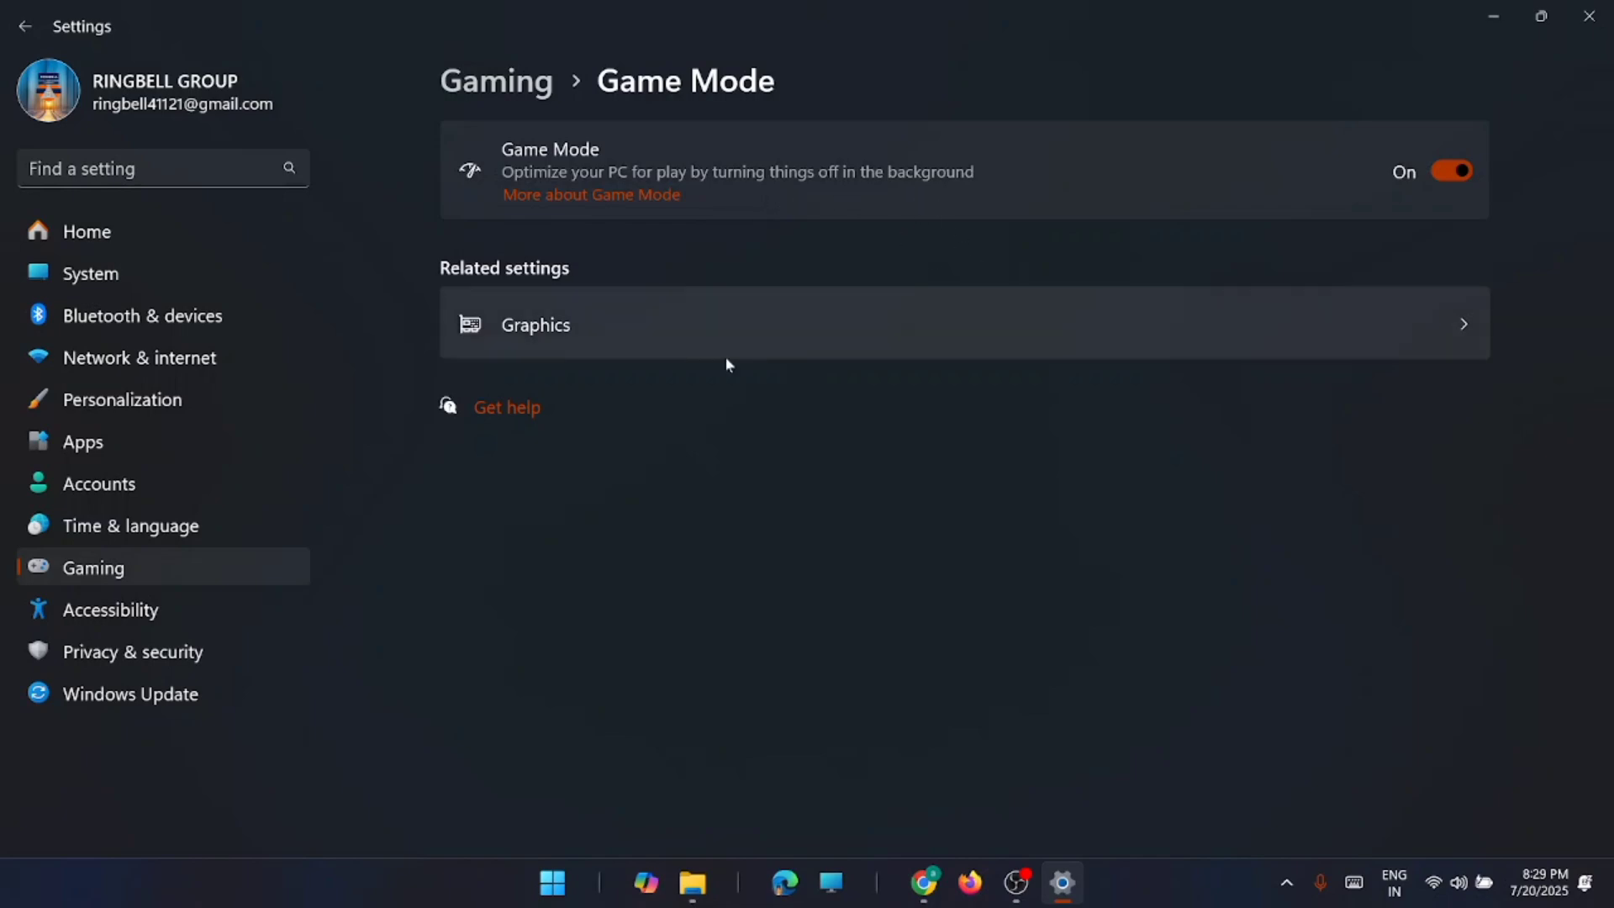
click(1589, 16)
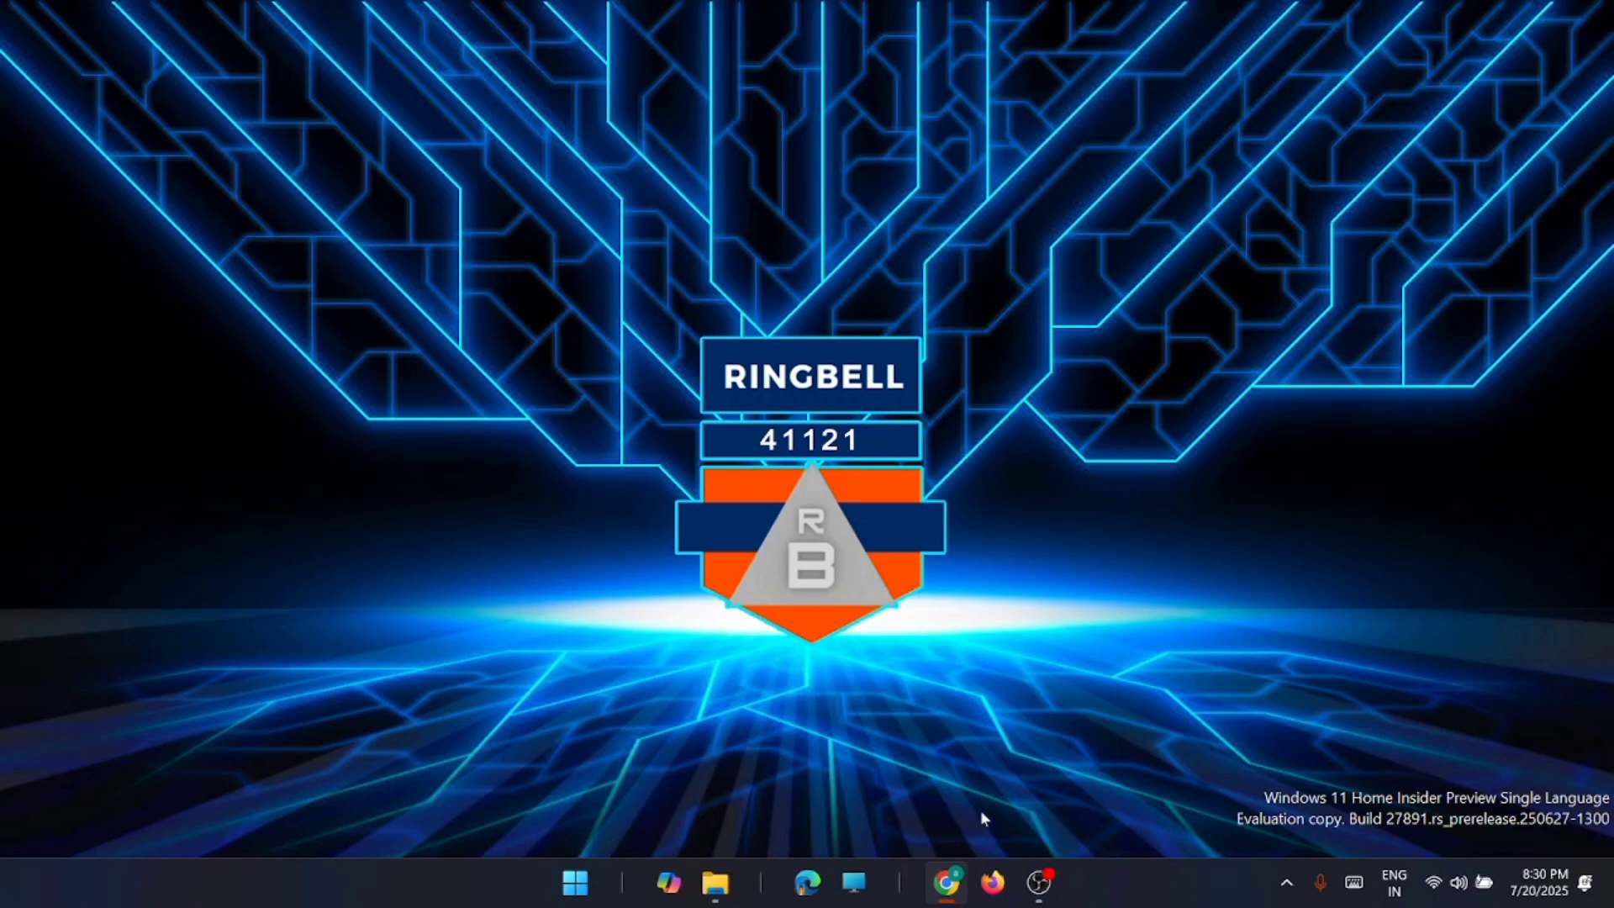
- Open Task Manager, disable CAMTray.exe among the startup apps and close Task Manager
right_click(575, 883)
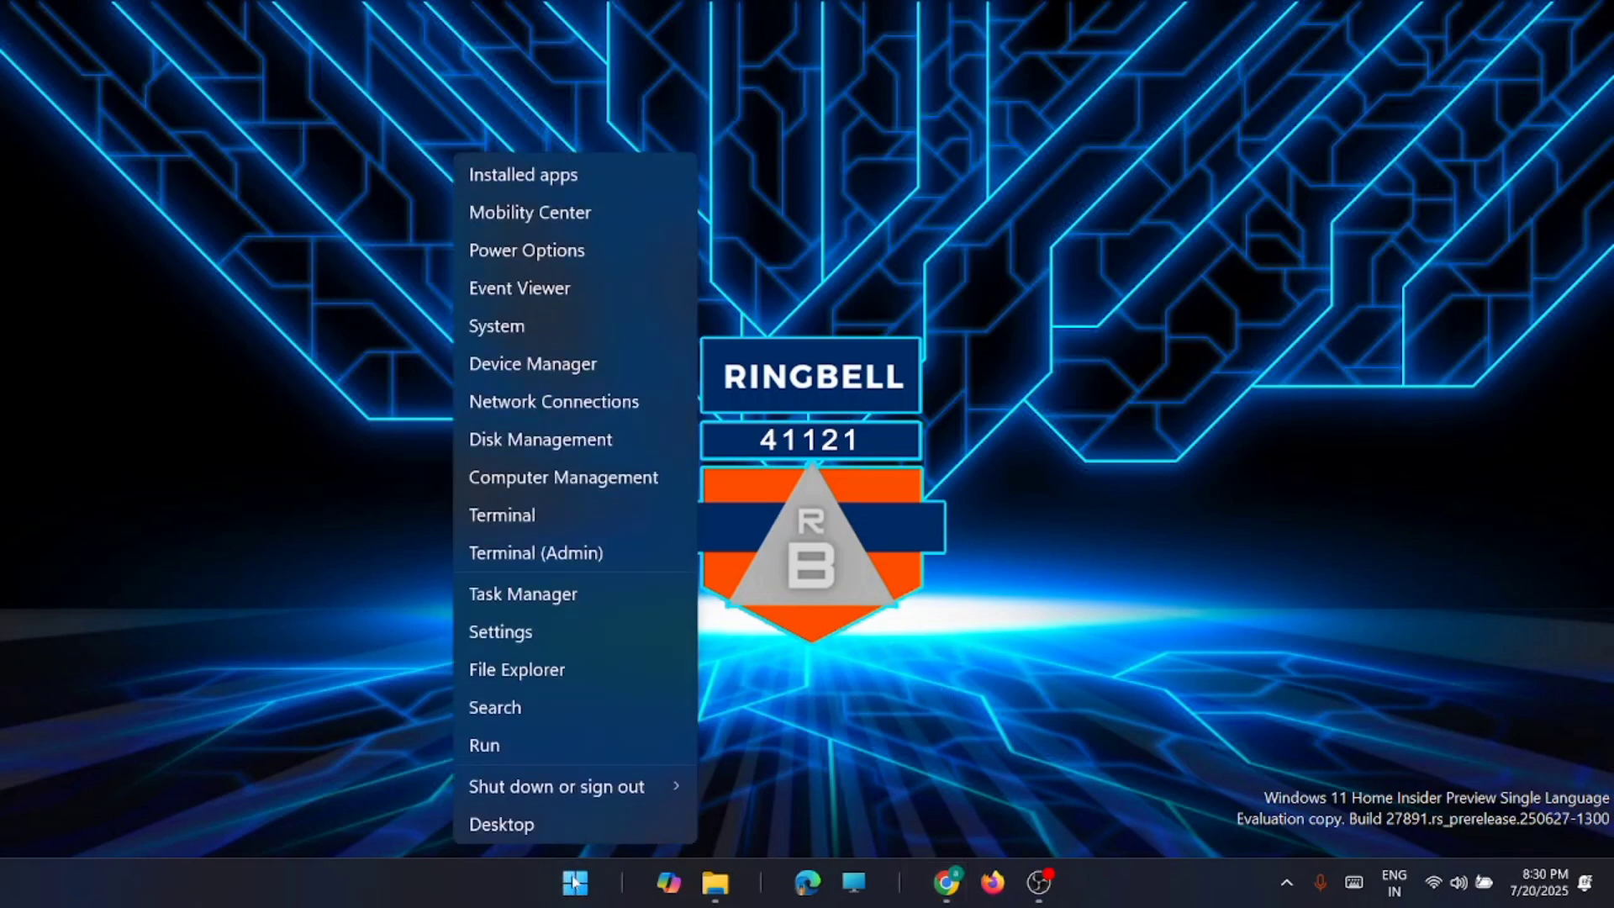
click(555, 598)
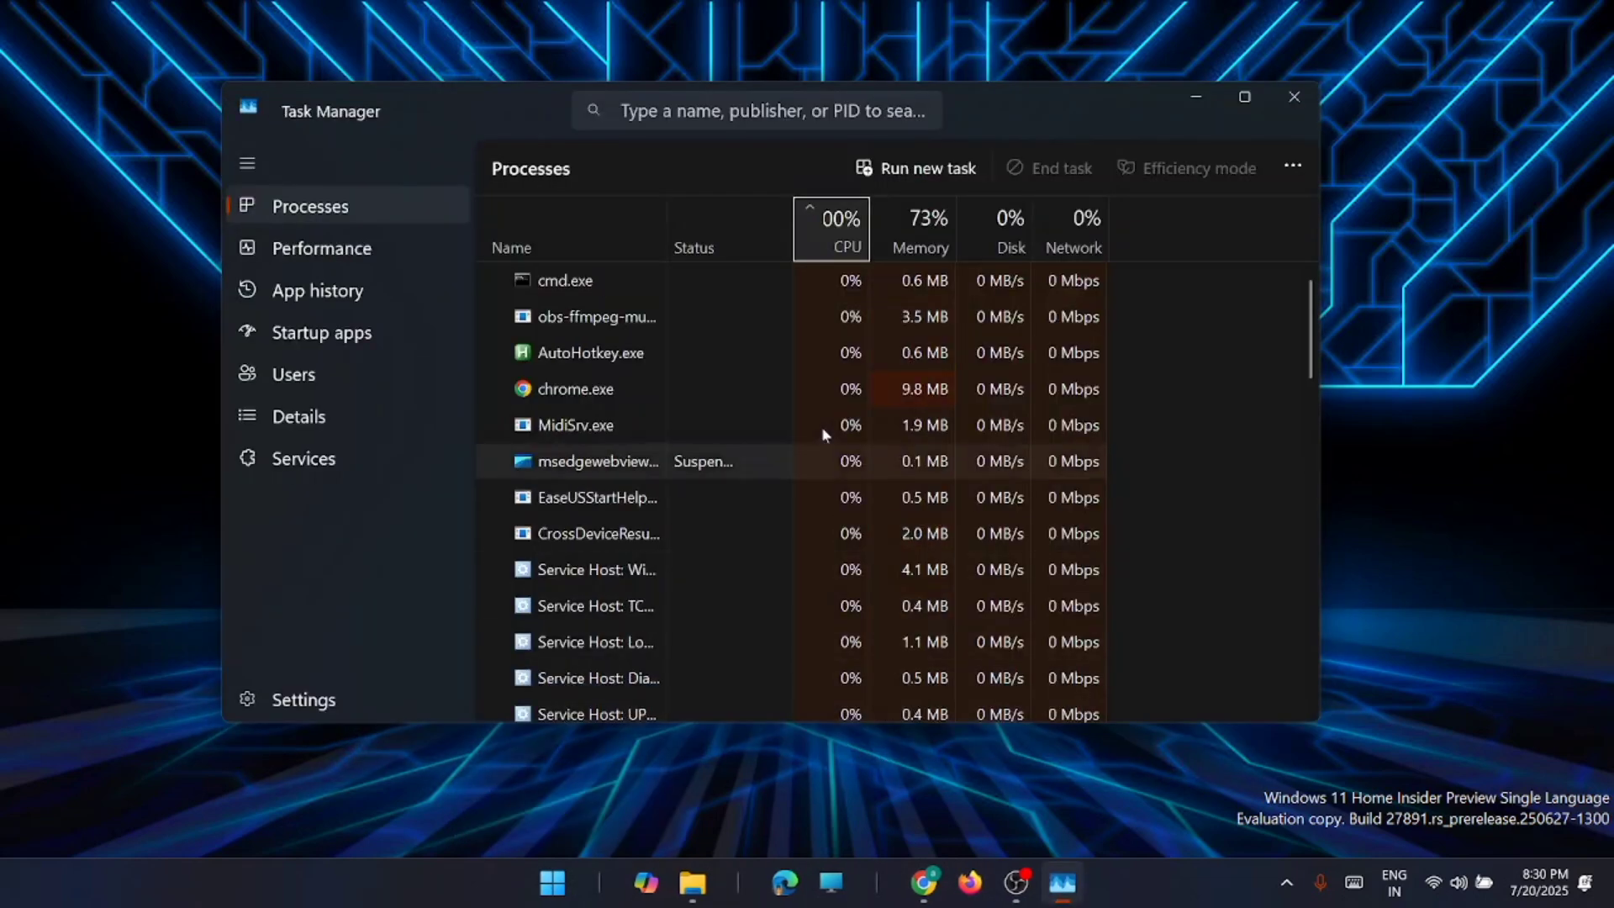
click(363, 336)
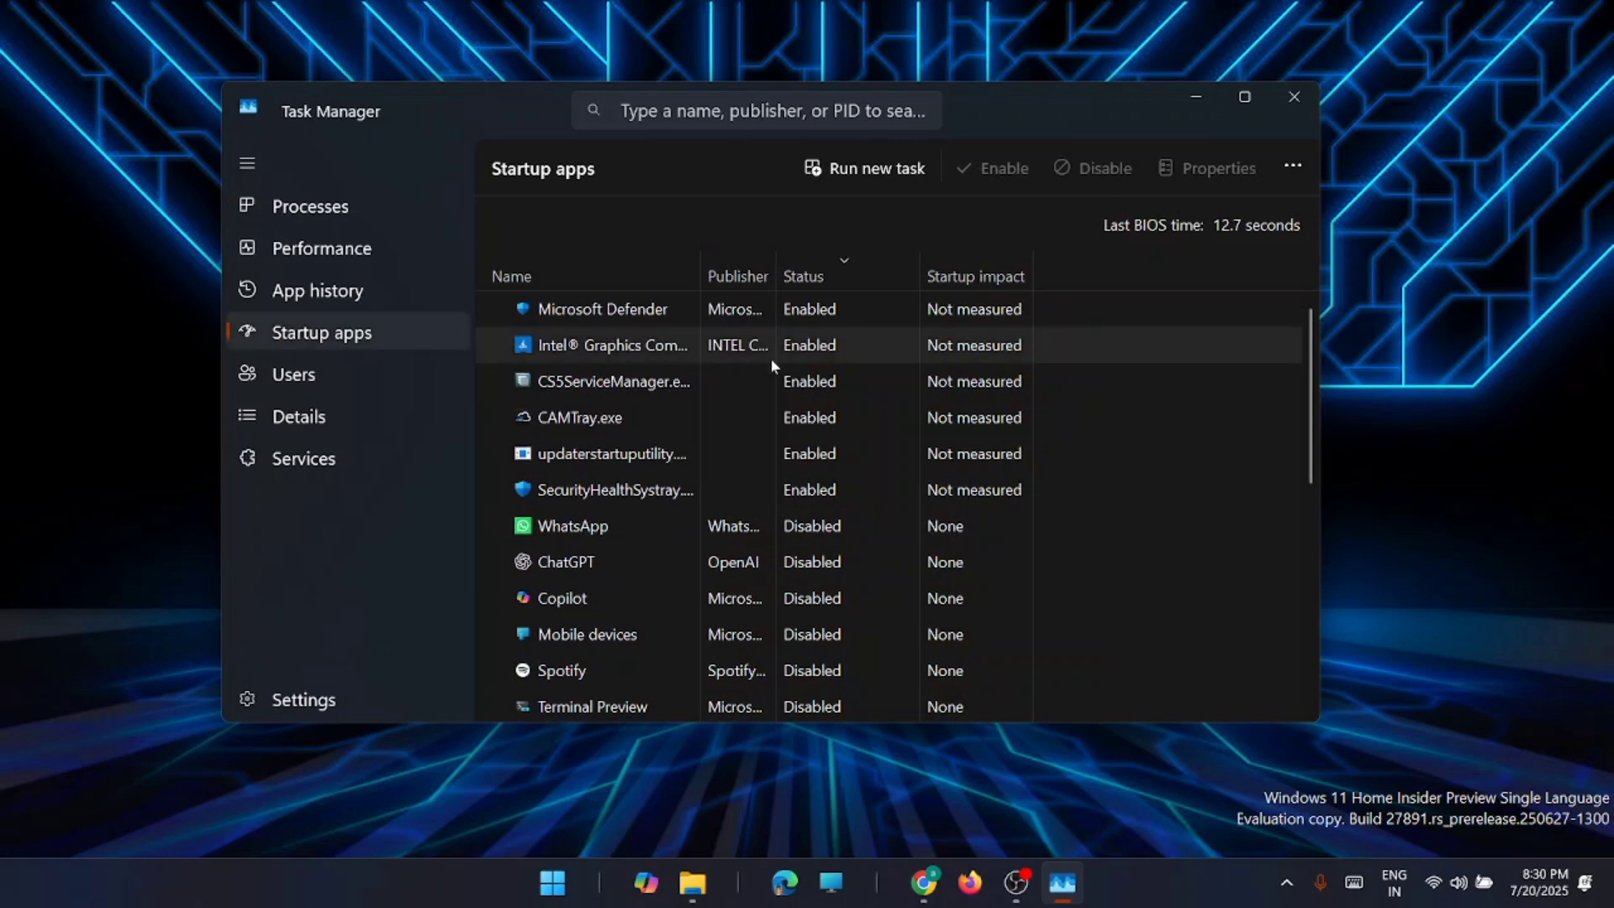
scroll(783, 345, down, 1)
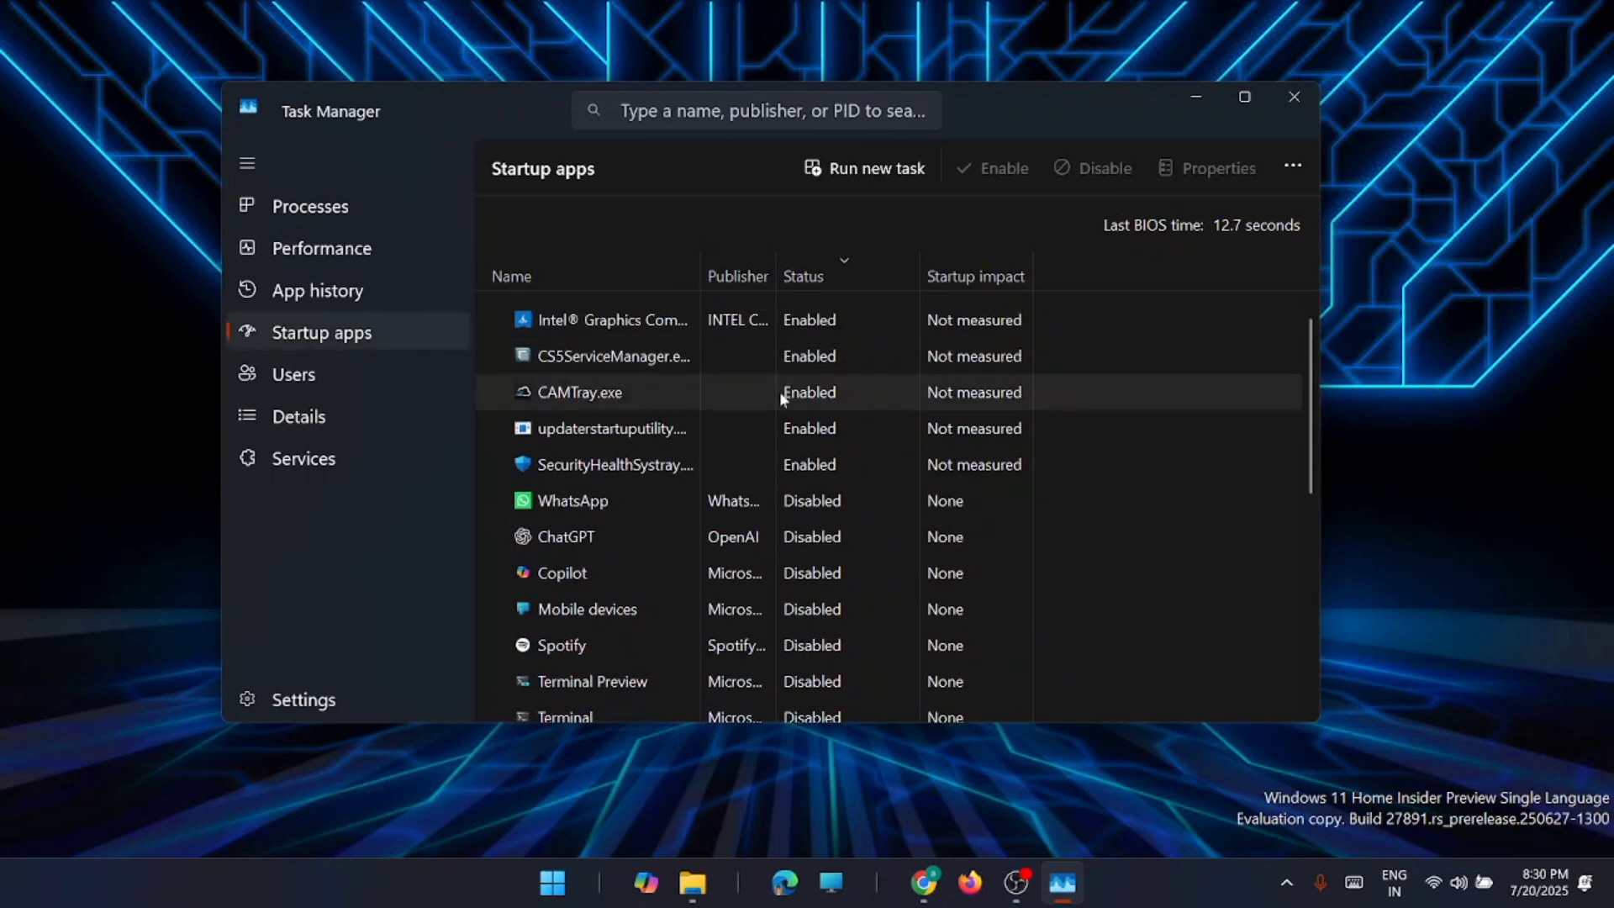
scroll(773, 533, up, 1)
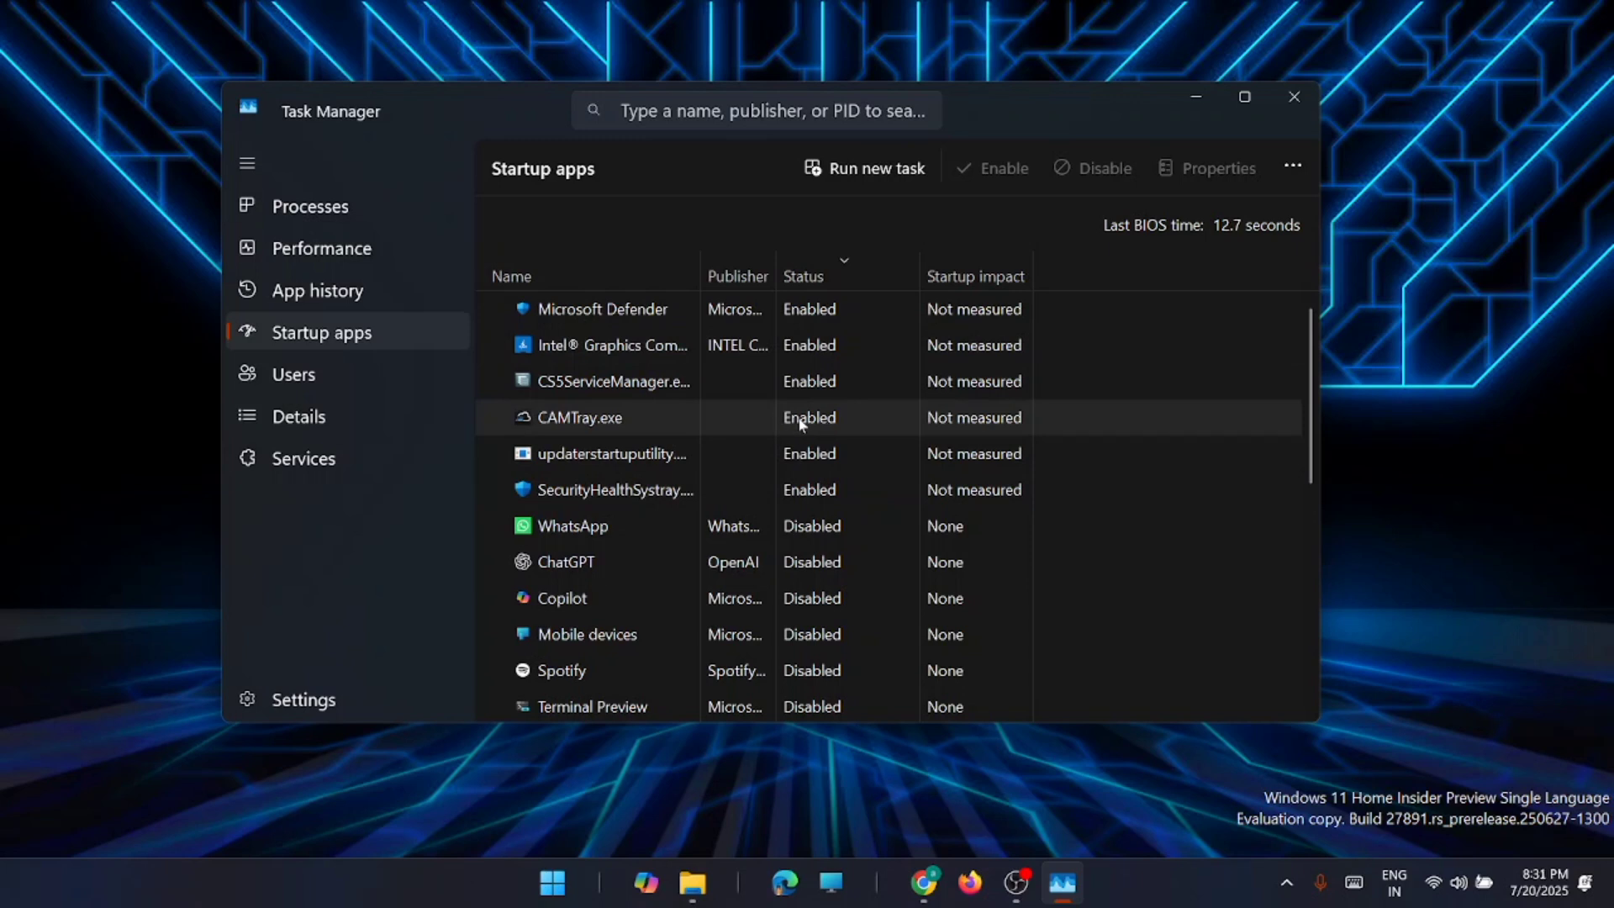
right_click(830, 413)
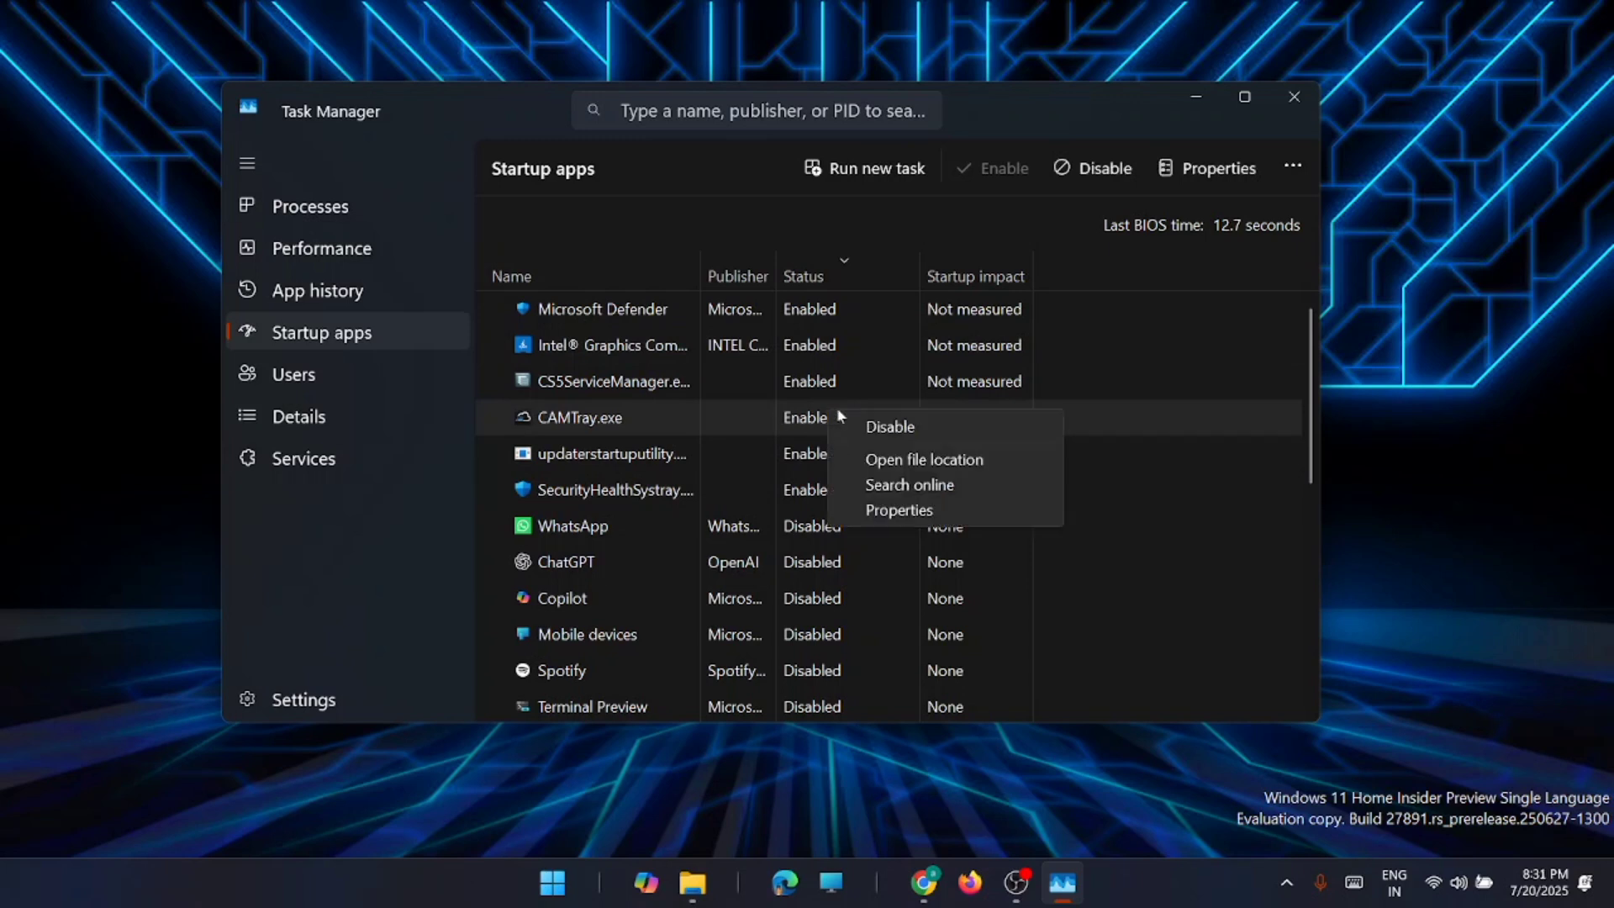
click(896, 427)
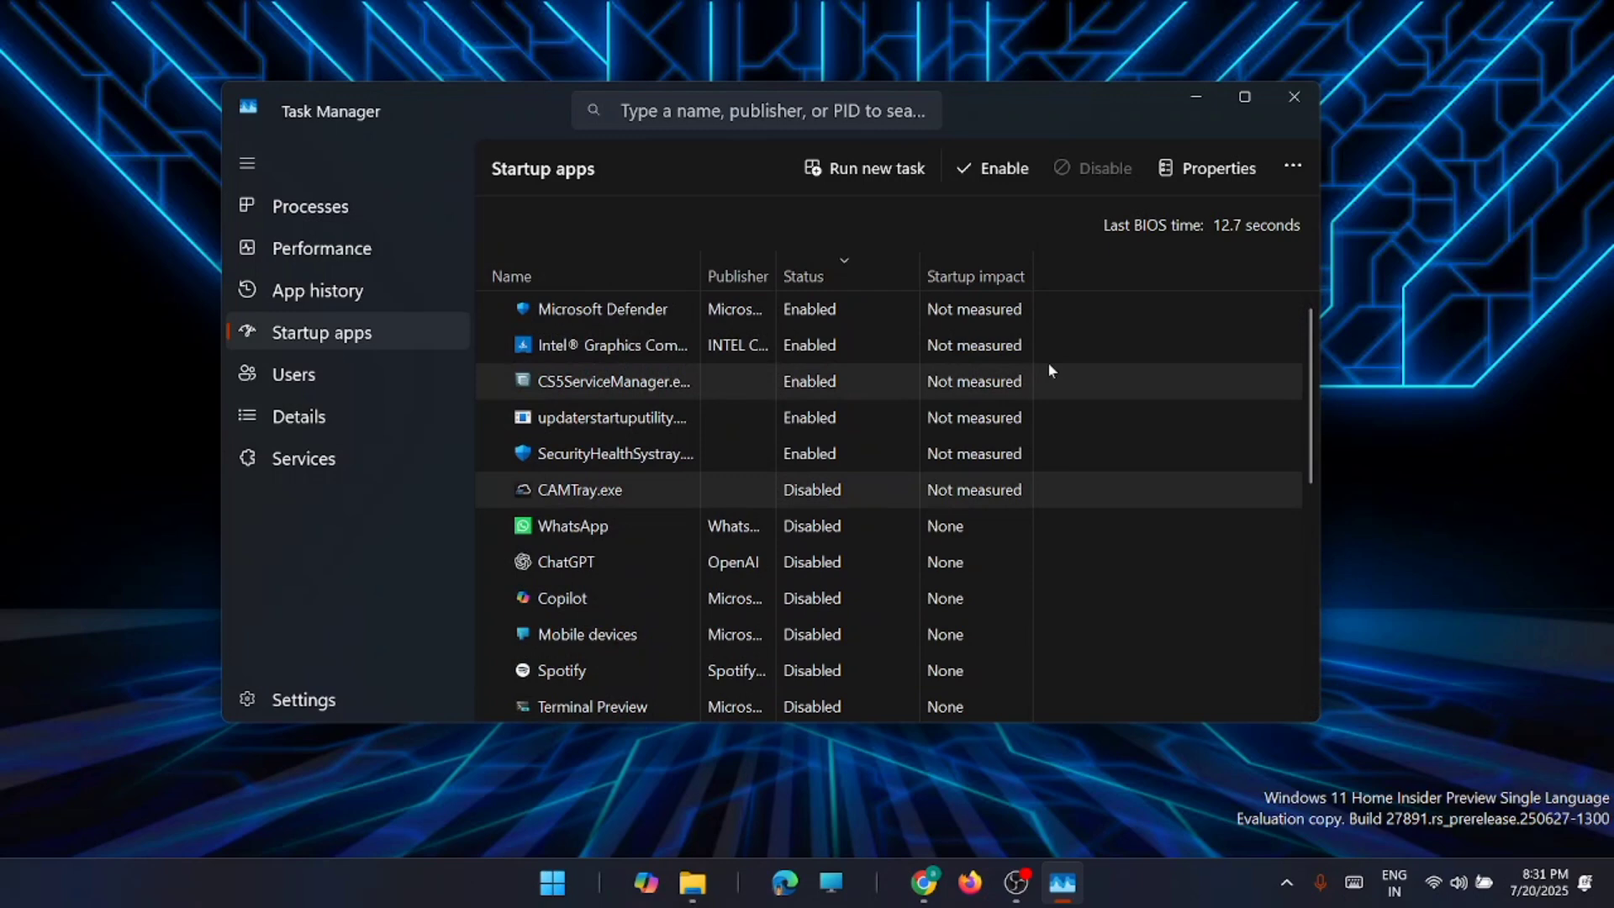
click(1294, 97)
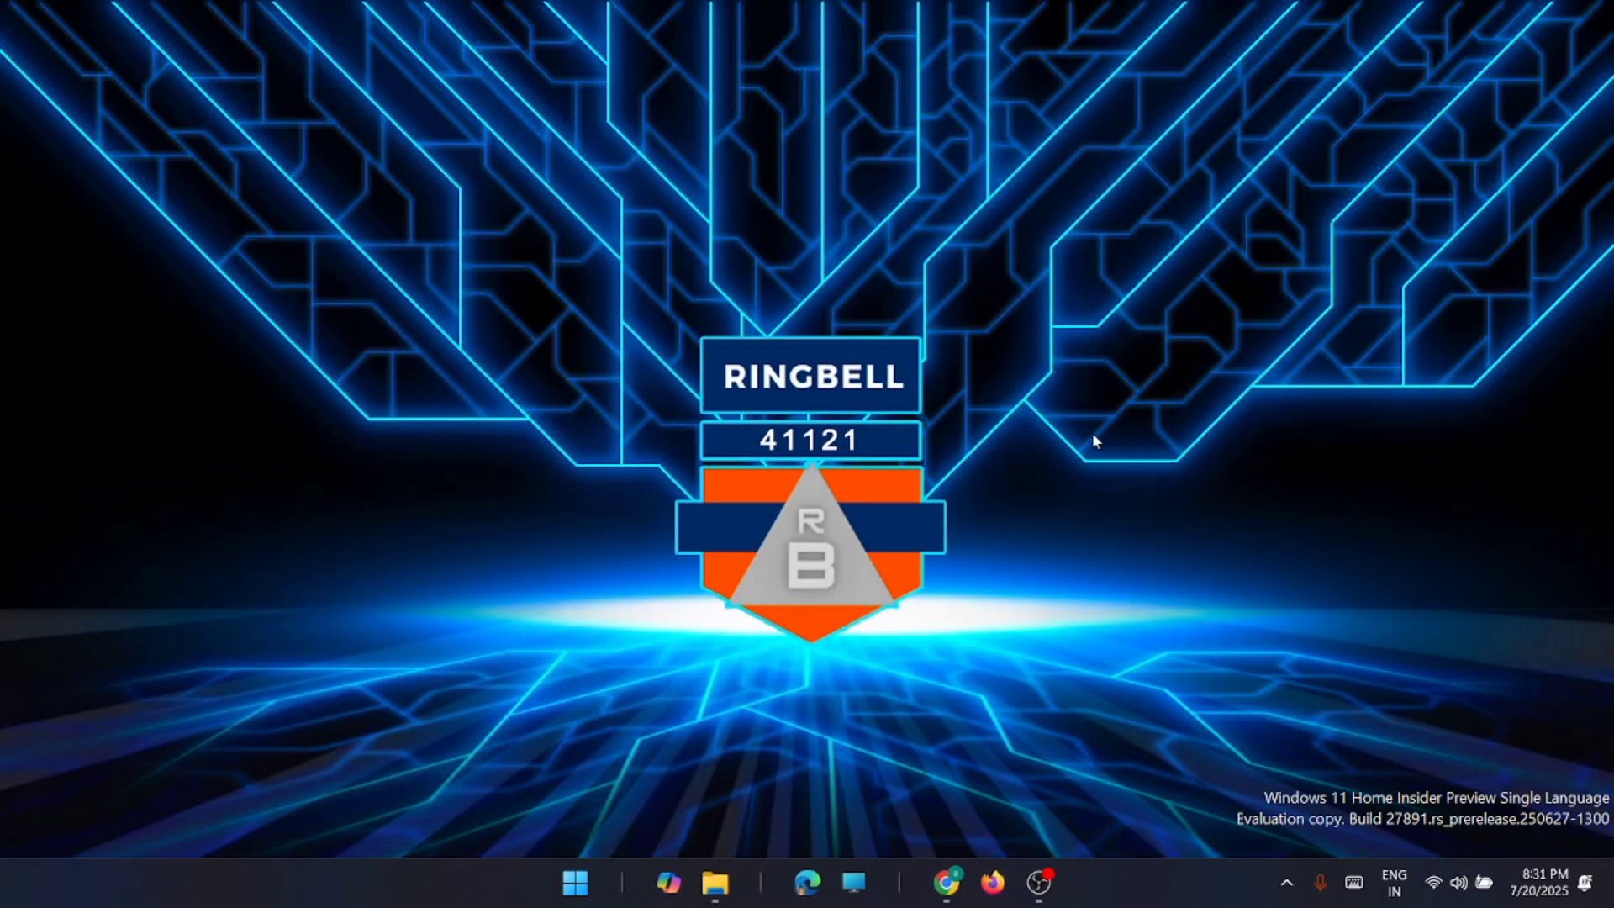